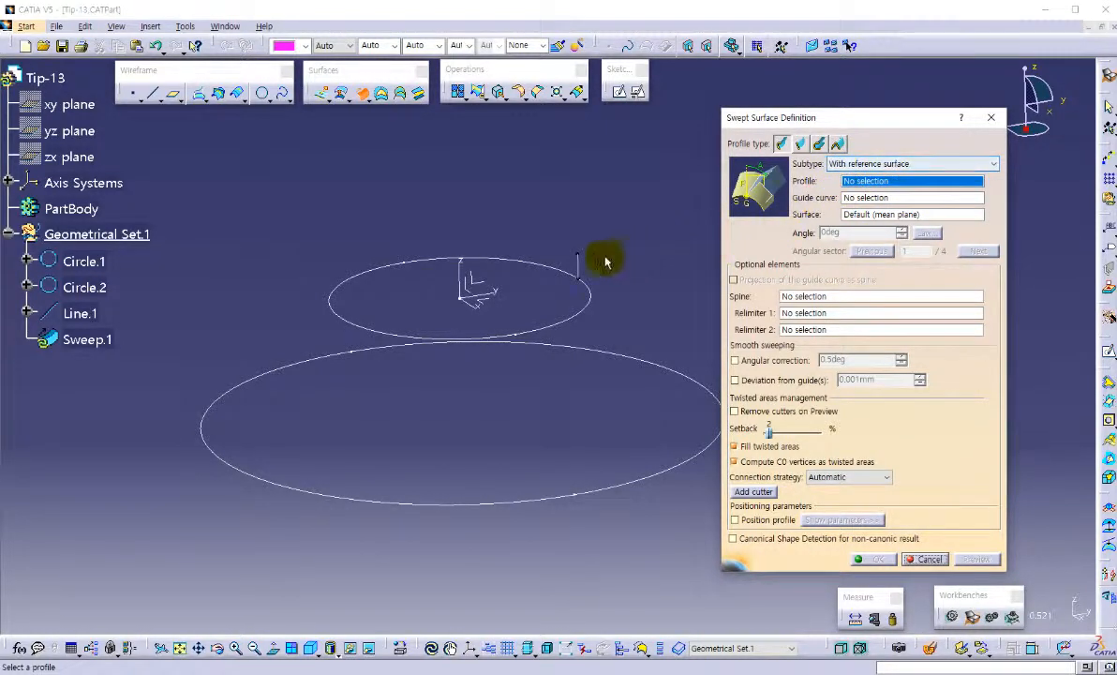
# Step: Set up and preview a reference-surface sweep with Line.1 as profile, Circle.1 as guide curve and the absolute axis system's XY plane as surface
pyautogui.click(577, 262)
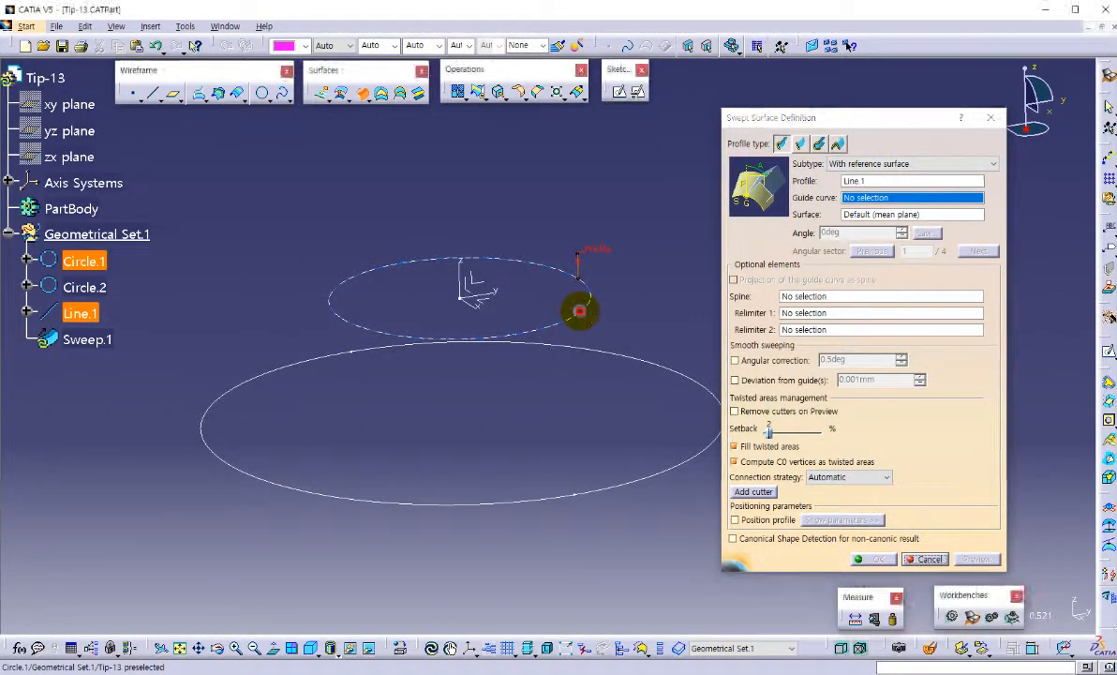
pyautogui.click(579, 311)
pyautogui.keyDown('ctrl'); pyautogui.moveTo(630, 361); pyautogui.dragTo(534, 305, button='middle'); pyautogui.keyUp('ctrl')
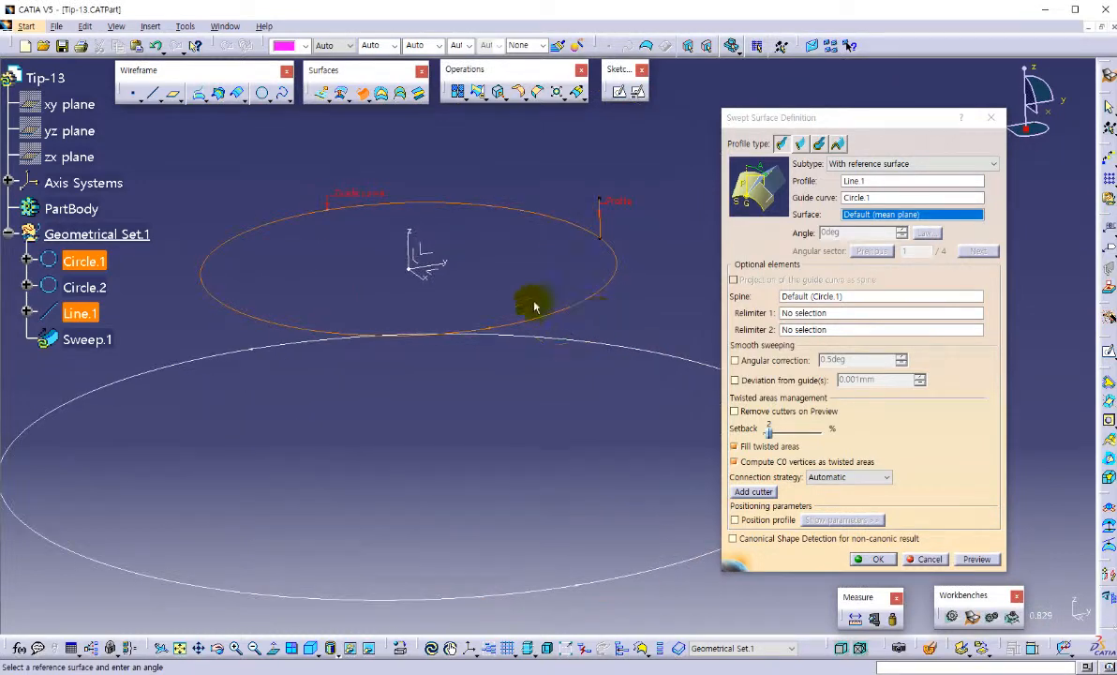
pyautogui.click(433, 277)
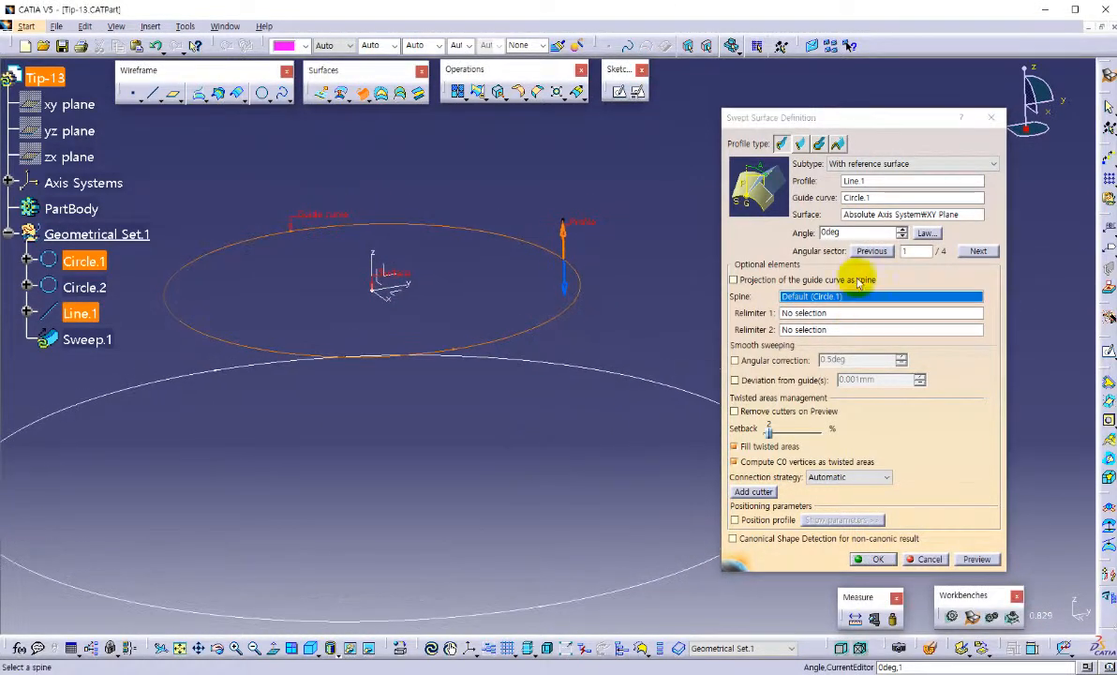
pyautogui.click(976, 559)
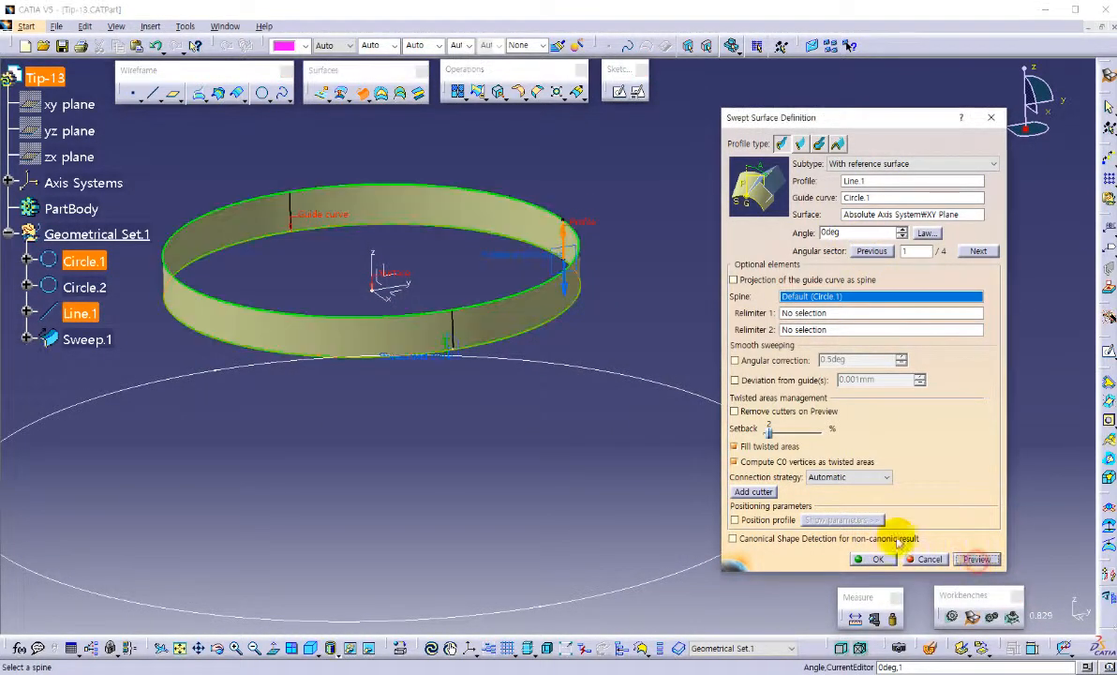
pyautogui.keyDown('ctrl'); pyautogui.moveTo(601, 445); pyautogui.dragTo(606, 474, button='middle'); pyautogui.keyUp('ctrl')
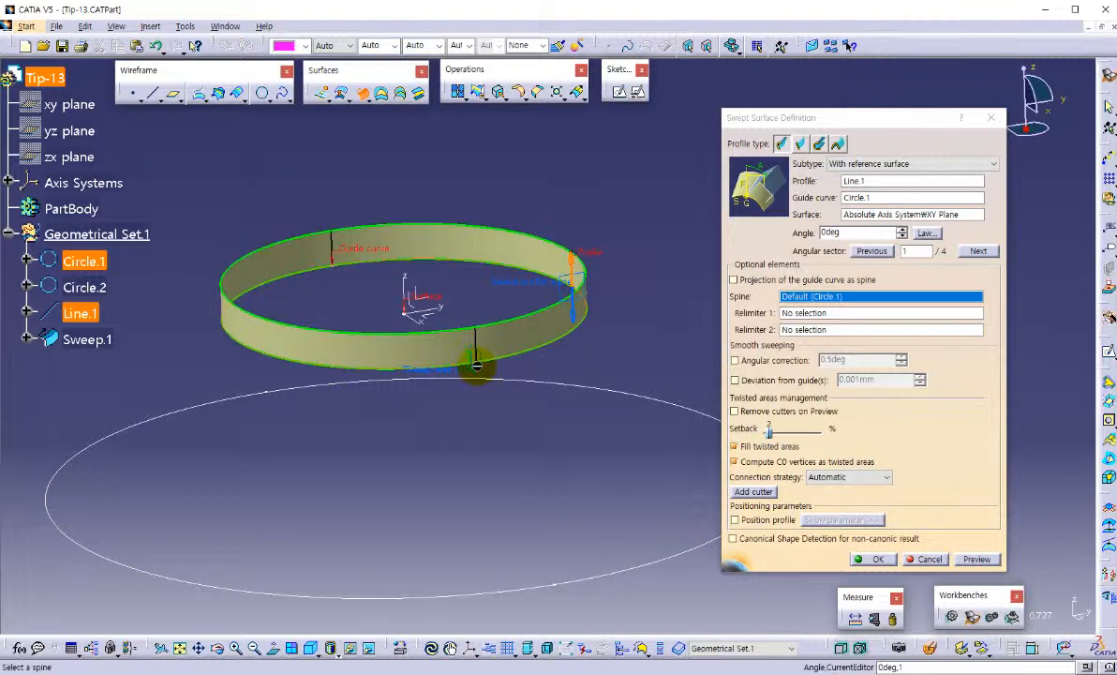
pyautogui.keyDown('ctrl'); pyautogui.moveTo(524, 437); pyautogui.dragTo(541, 452, button='middle'); pyautogui.keyUp('ctrl')
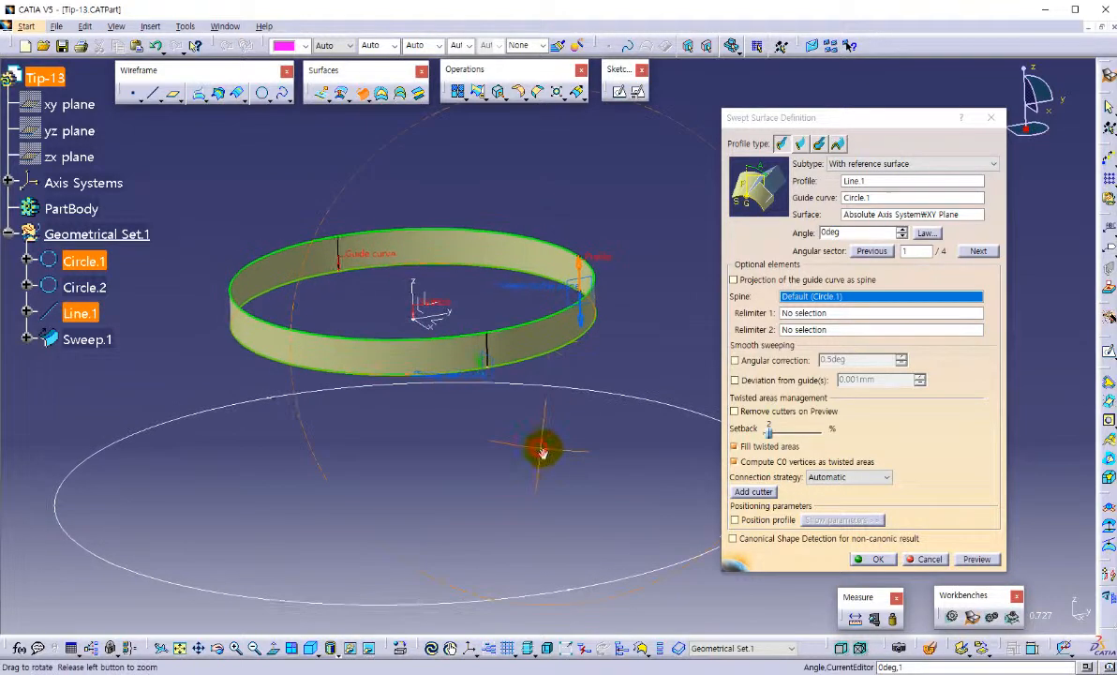
# Step: Set the sweep's angle to 30deg and preview the tilted surface
pyautogui.click(825, 233)
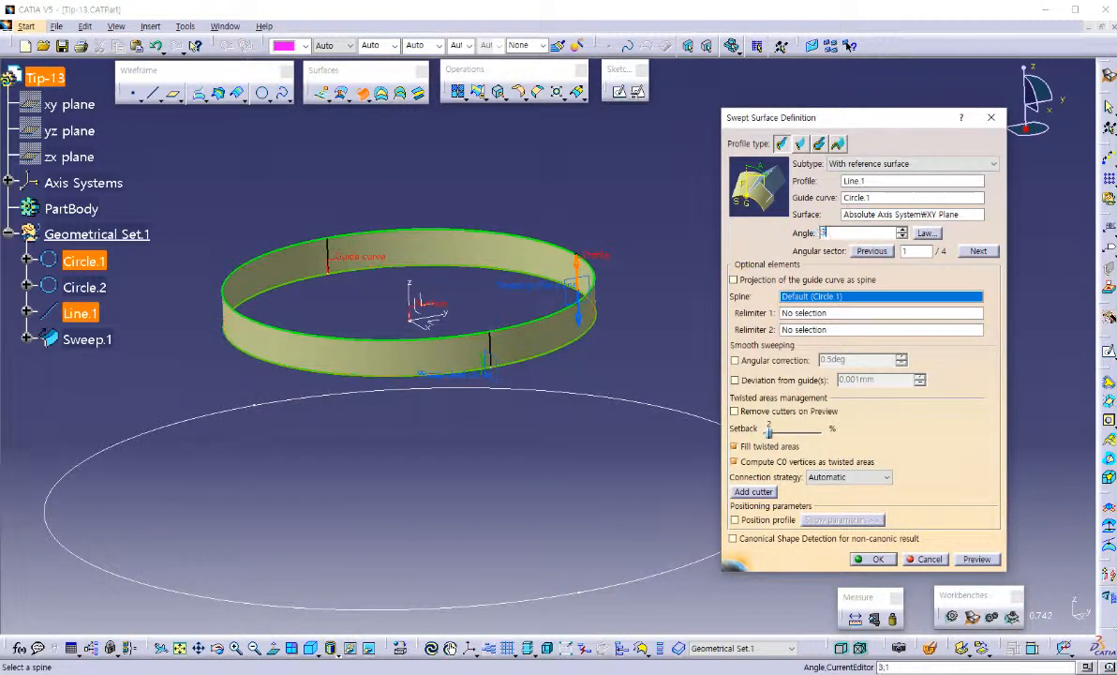
pyautogui.click(975, 560)
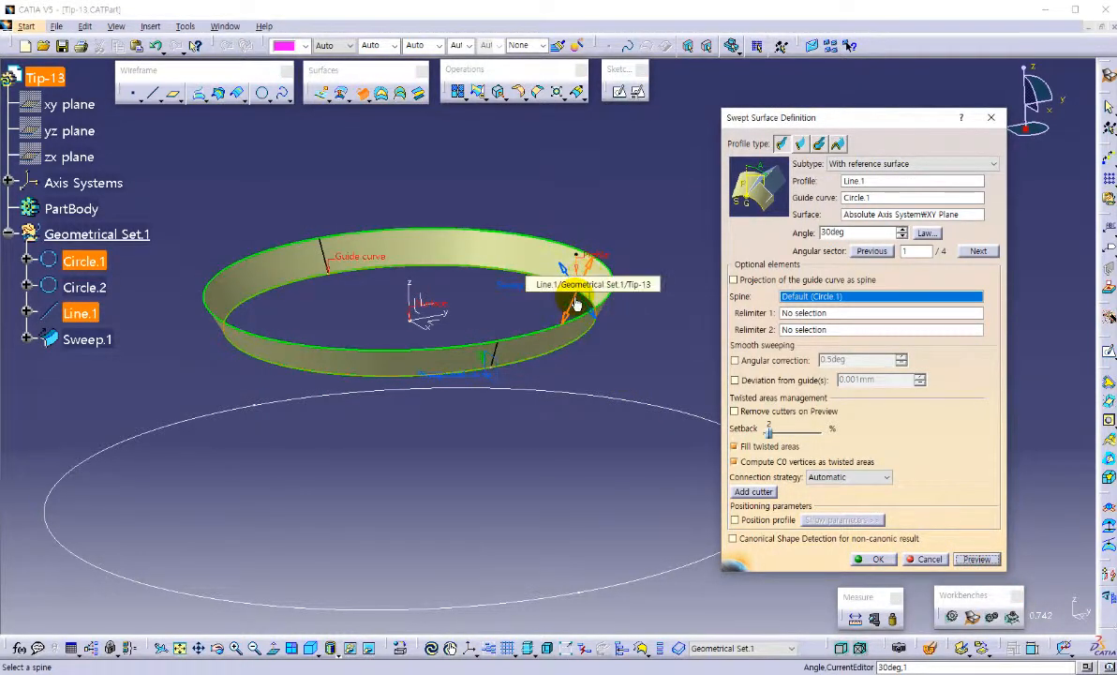
pyautogui.click(570, 461)
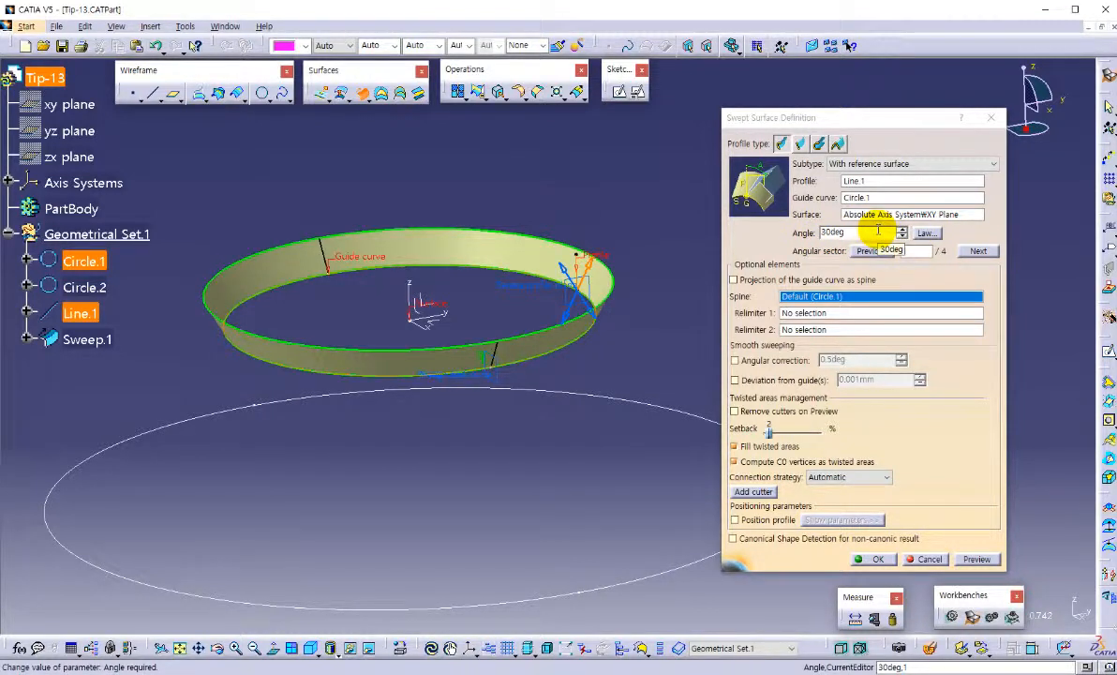
# Step: Apply a Linear angle law to the sweep from 0deg to 360deg and preview the twisted surface
pyautogui.click(925, 237)
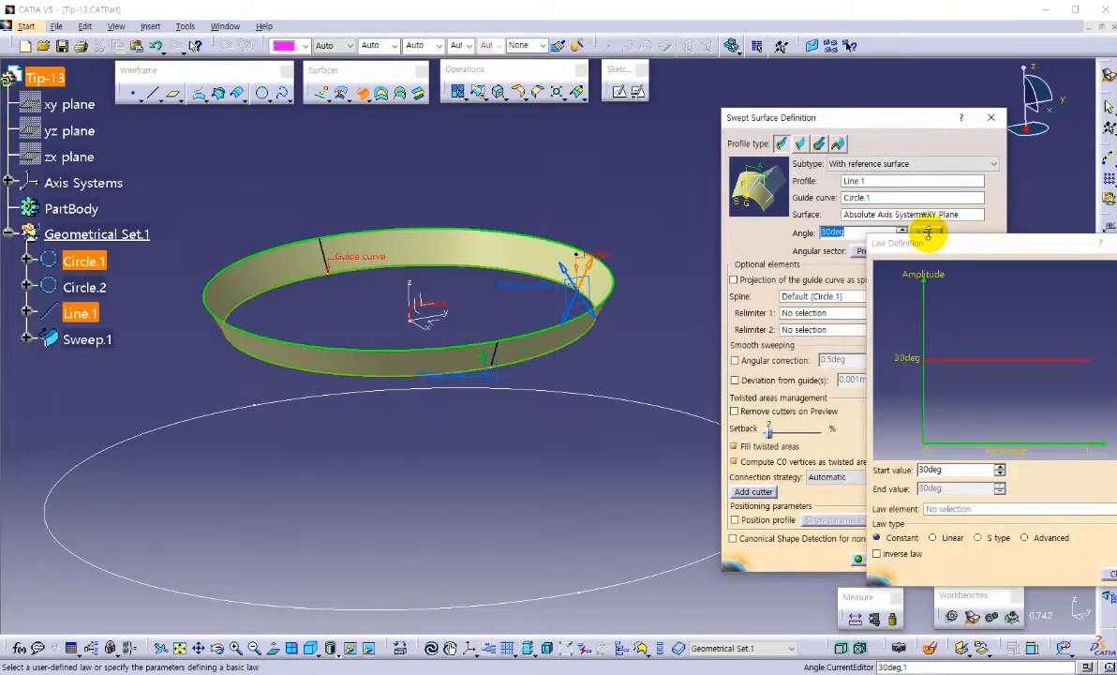
pyautogui.moveTo(943, 241); pyautogui.dragTo(866, 192)
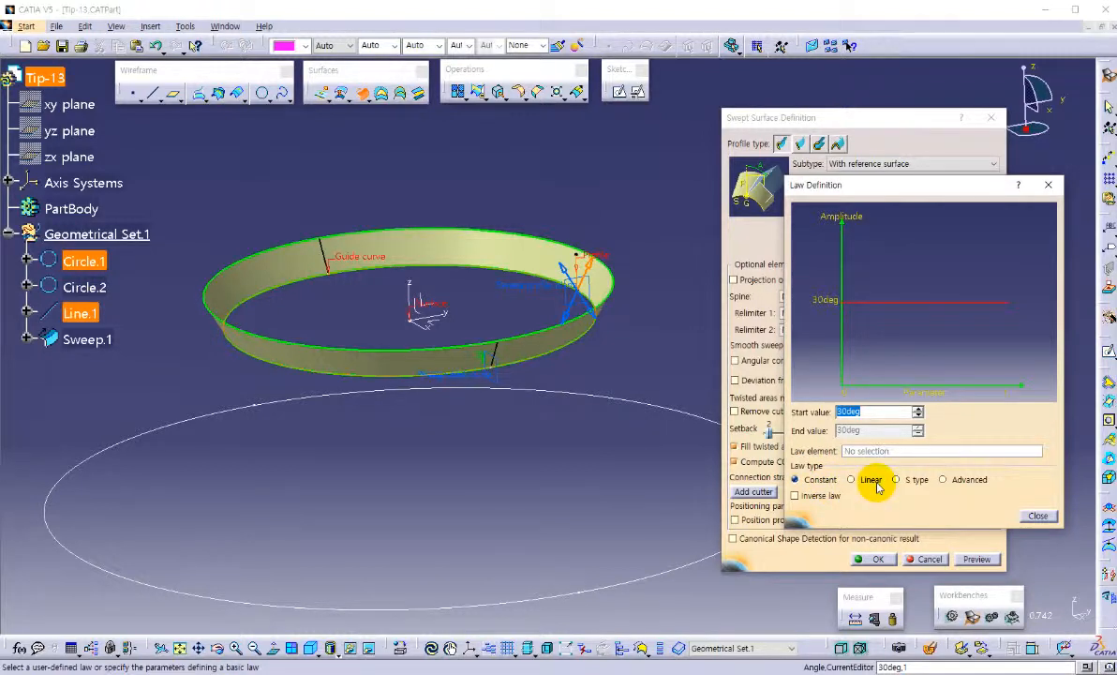
pyautogui.click(848, 411)
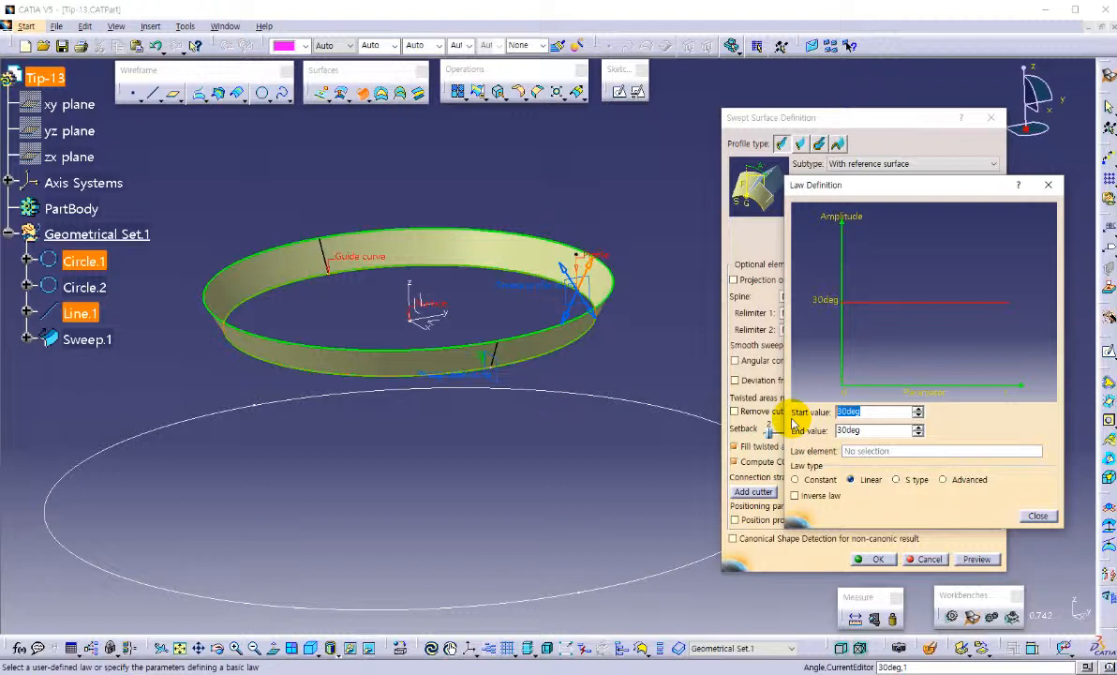
pyautogui.click(855, 430)
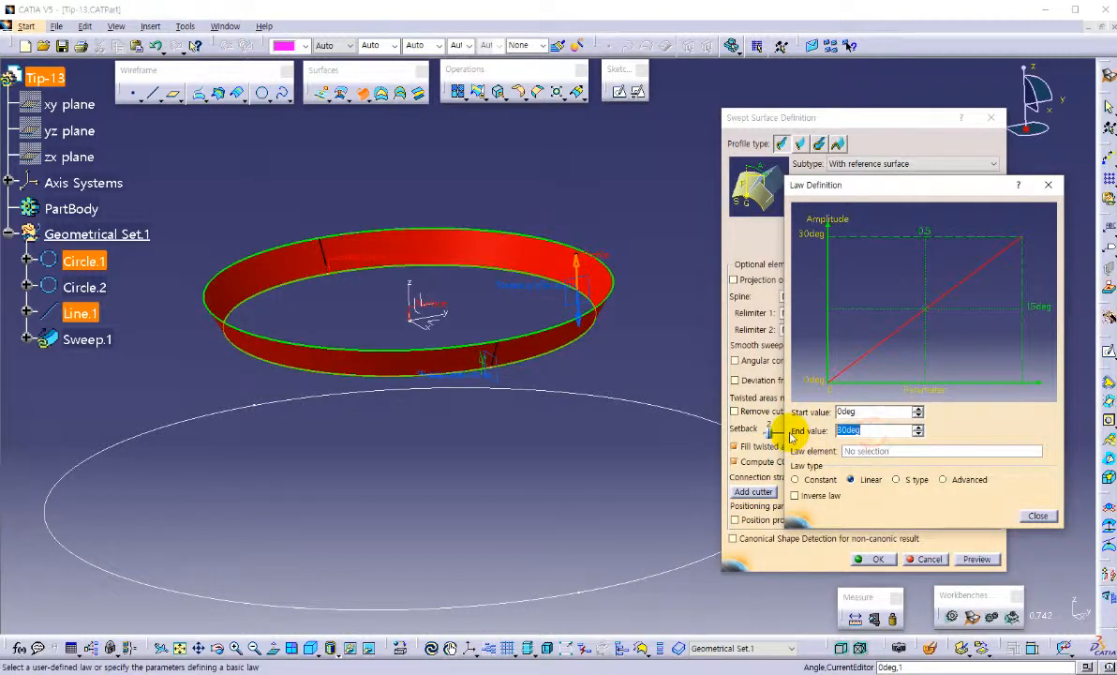
pyautogui.press('Return')
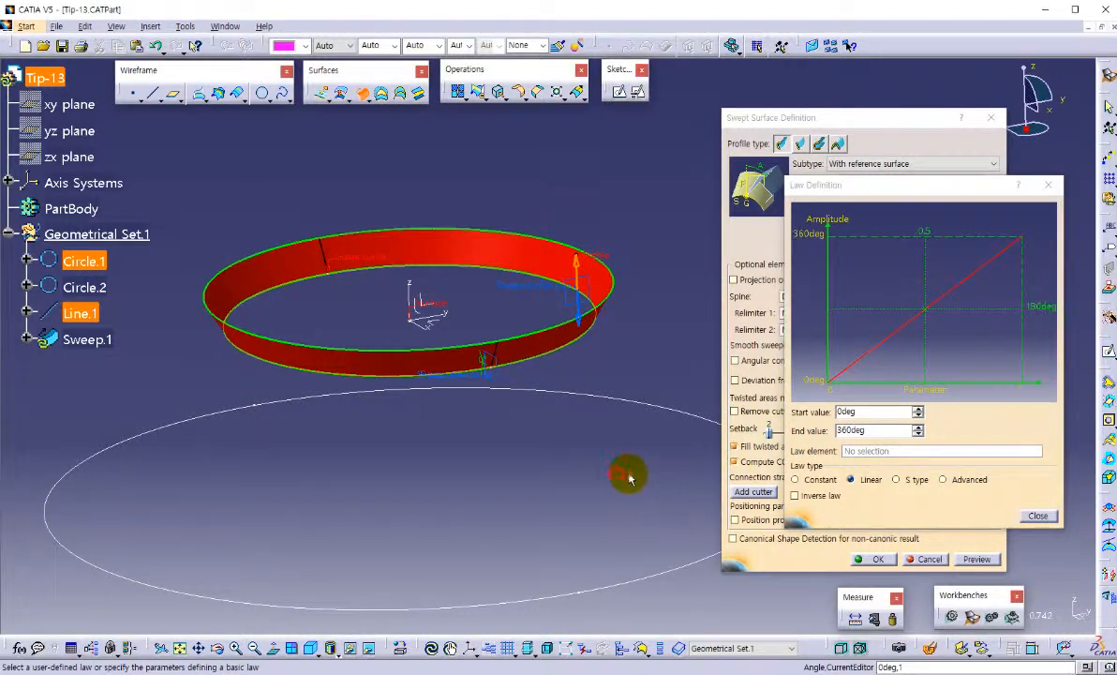
pyautogui.moveTo(879, 186); pyautogui.dragTo(838, 99)
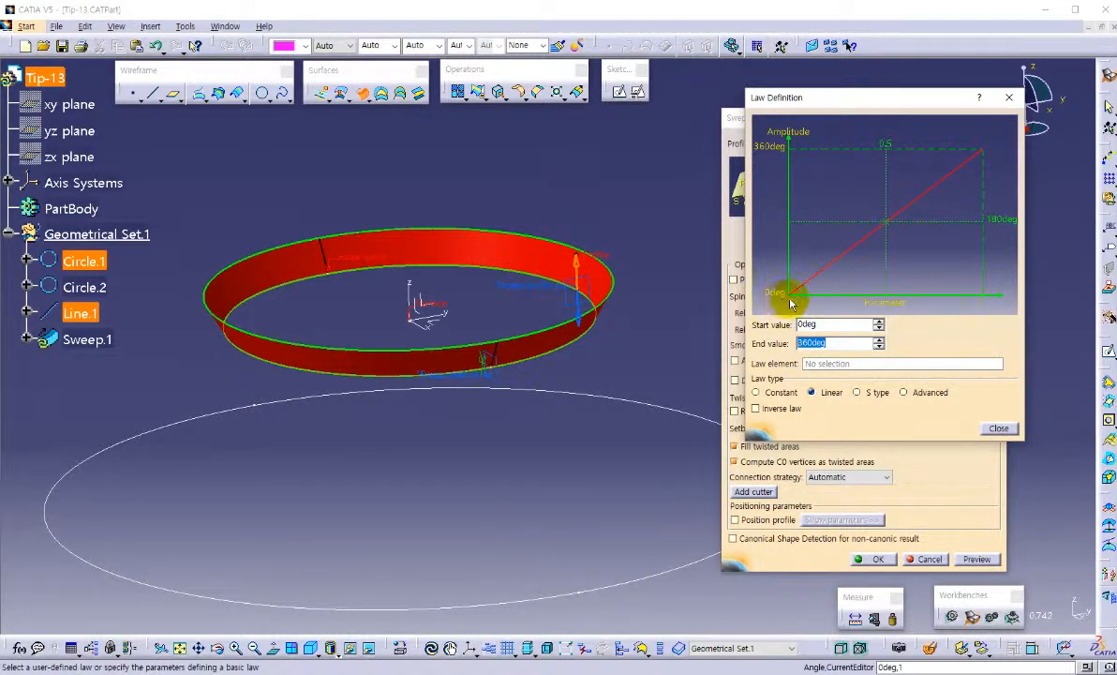
pyautogui.click(1000, 427)
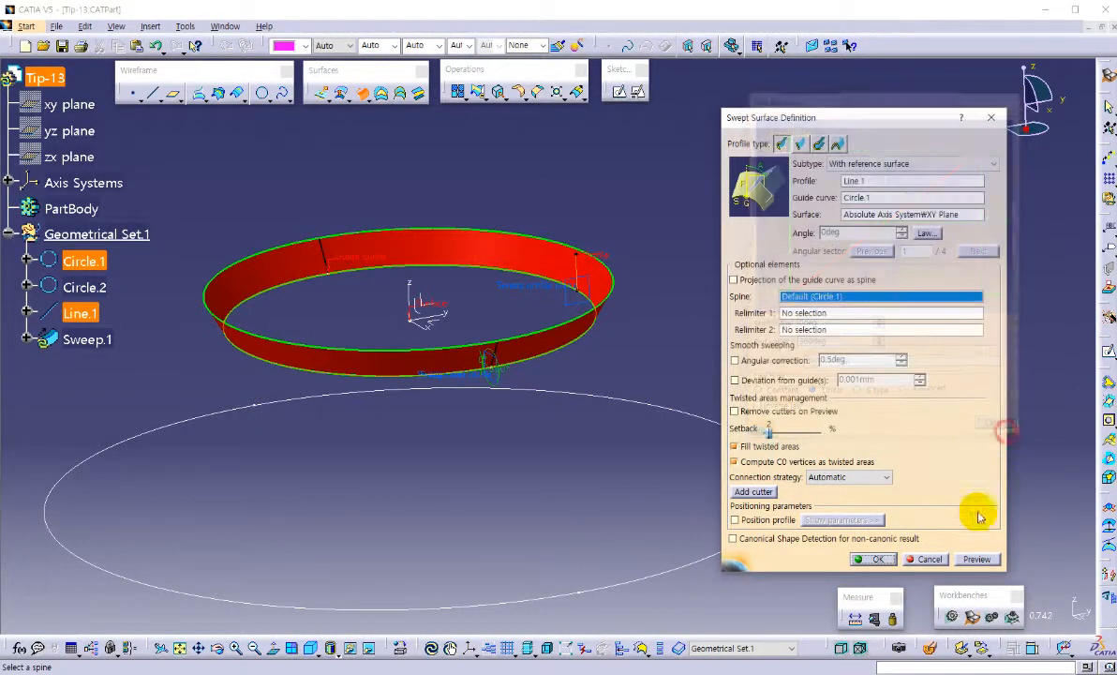
pyautogui.click(977, 559)
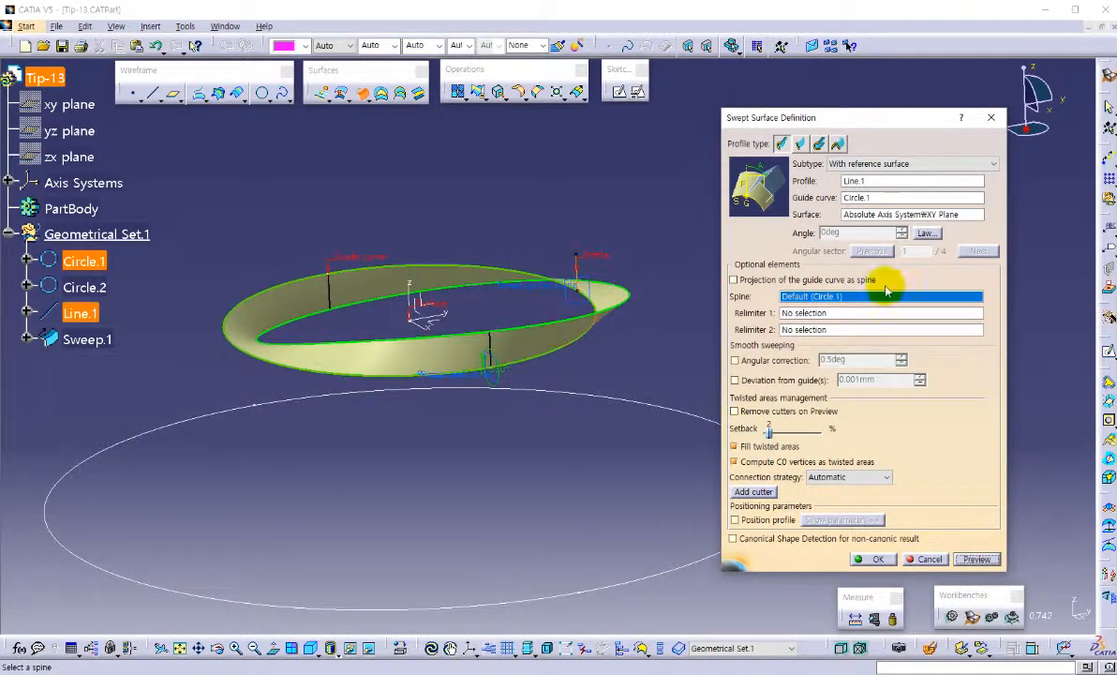
# Step: Change the sweep's angle law to S type with an end value of 3600deg and preview it
pyautogui.click(926, 232)
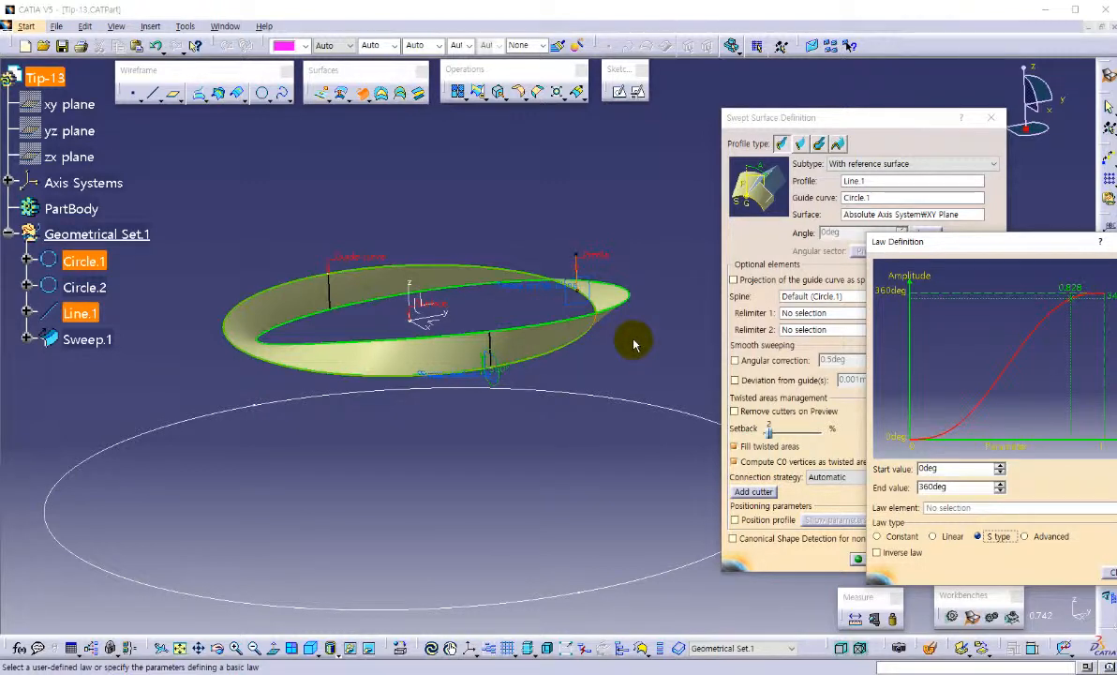
pyautogui.moveTo(584, 321); pyautogui.dragTo(534, 420, button='middle')
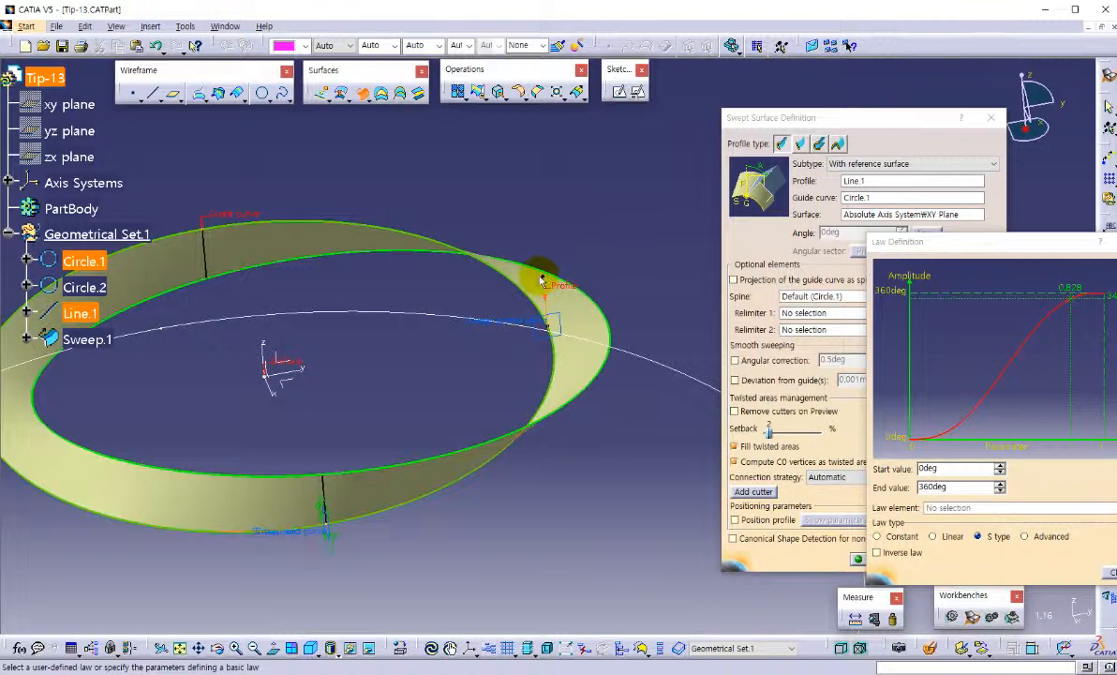
pyautogui.moveTo(550, 382)
pyautogui.mouseDown(button='middle')
pyautogui.moveTo(554, 413)
pyautogui.moveTo(550, 384)
pyautogui.mouseUp(button='middle')
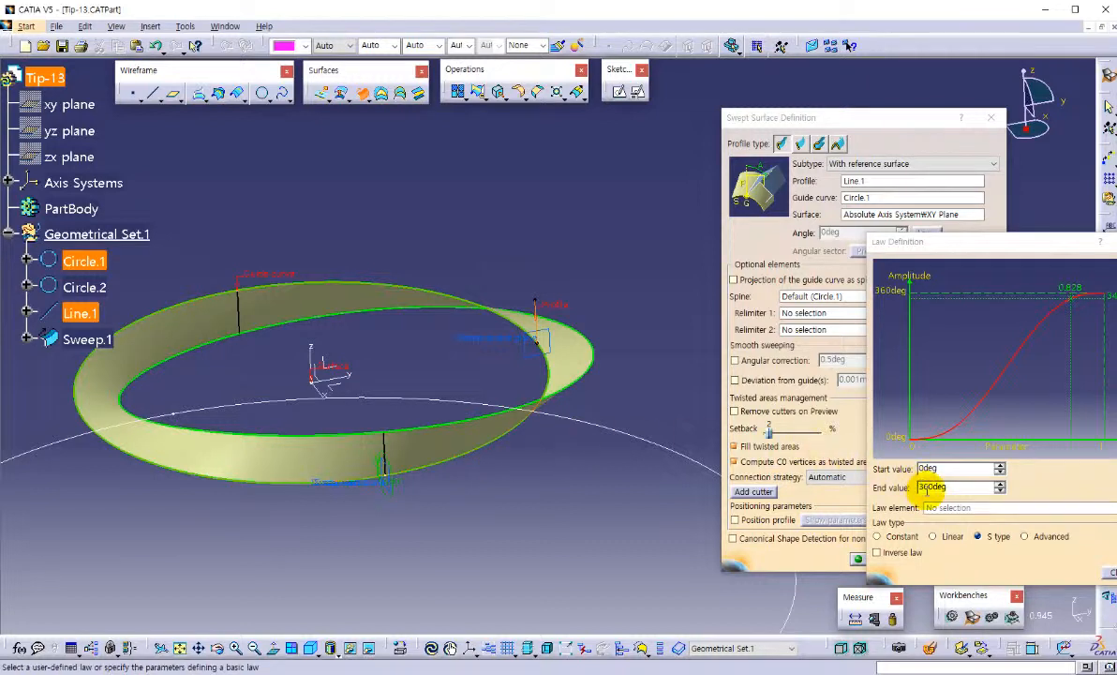
pyautogui.moveTo(502, 450); pyautogui.dragTo(558, 438, button='middle')
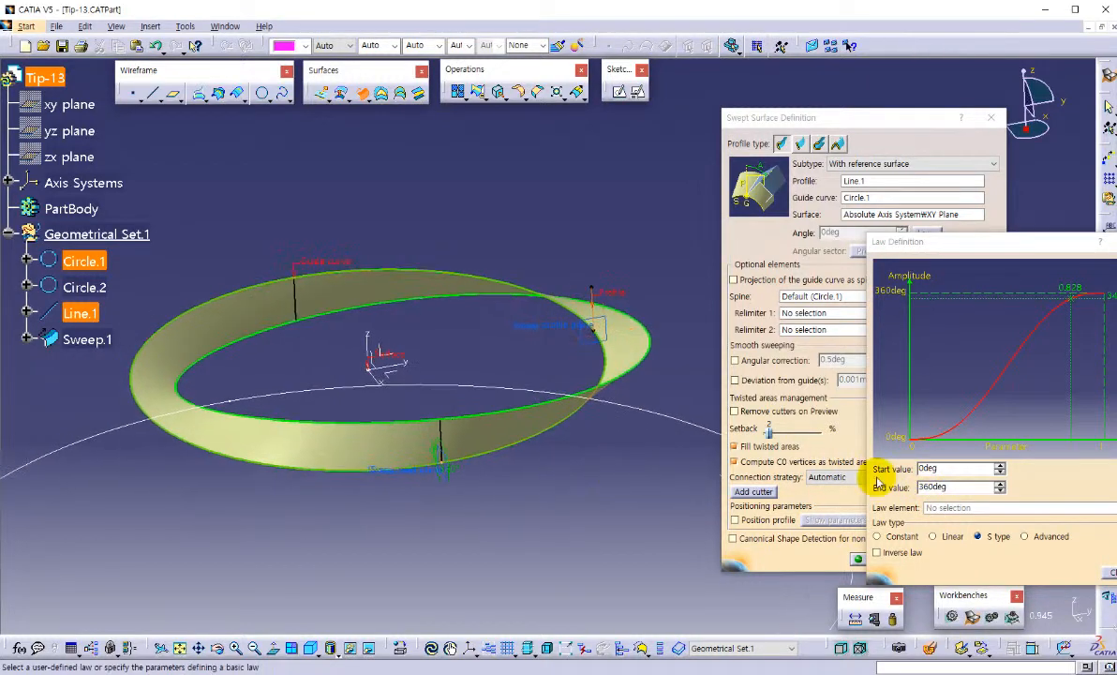
pyautogui.doubleClick(956, 487)
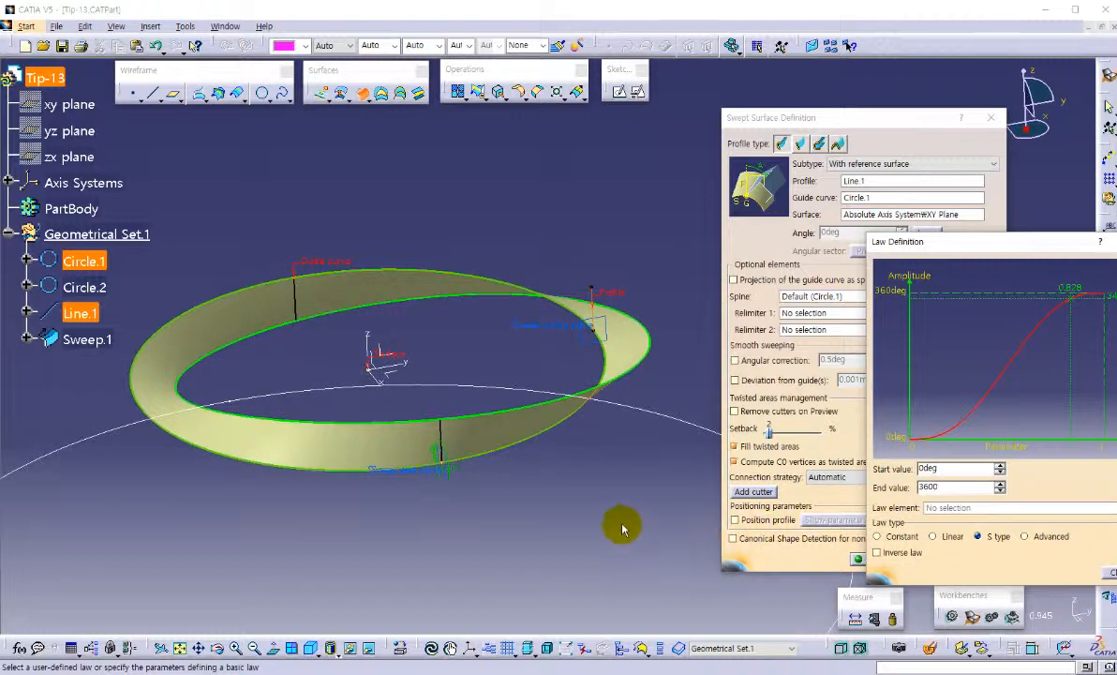
pyautogui.press('Return')
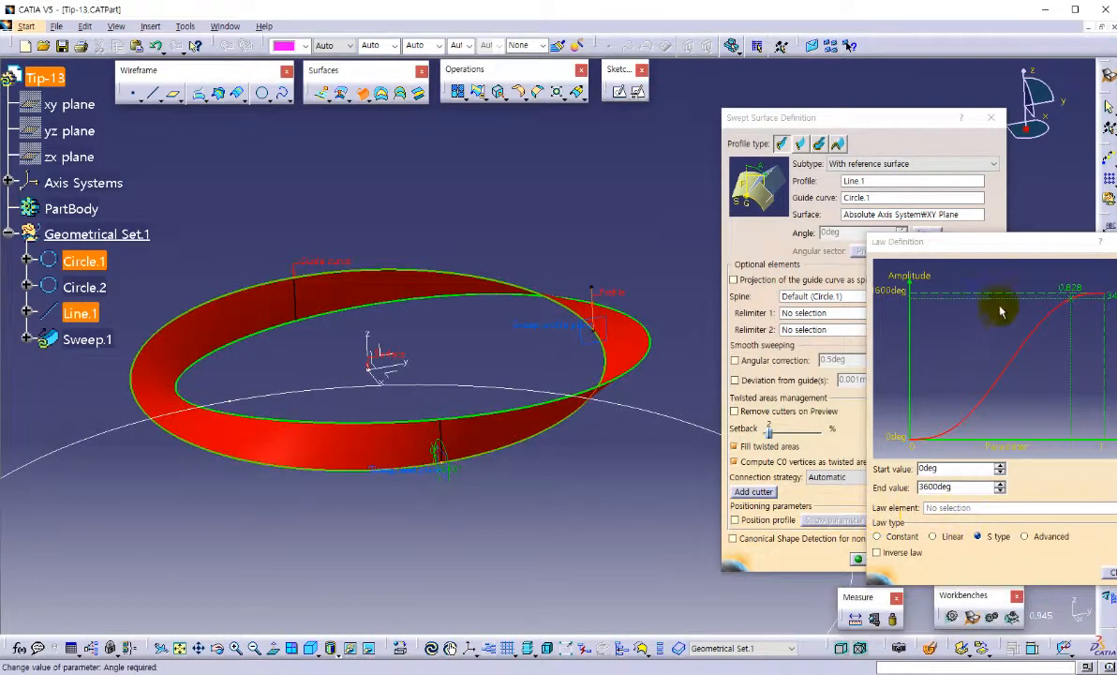
pyautogui.moveTo(1003, 246); pyautogui.dragTo(900, 189)
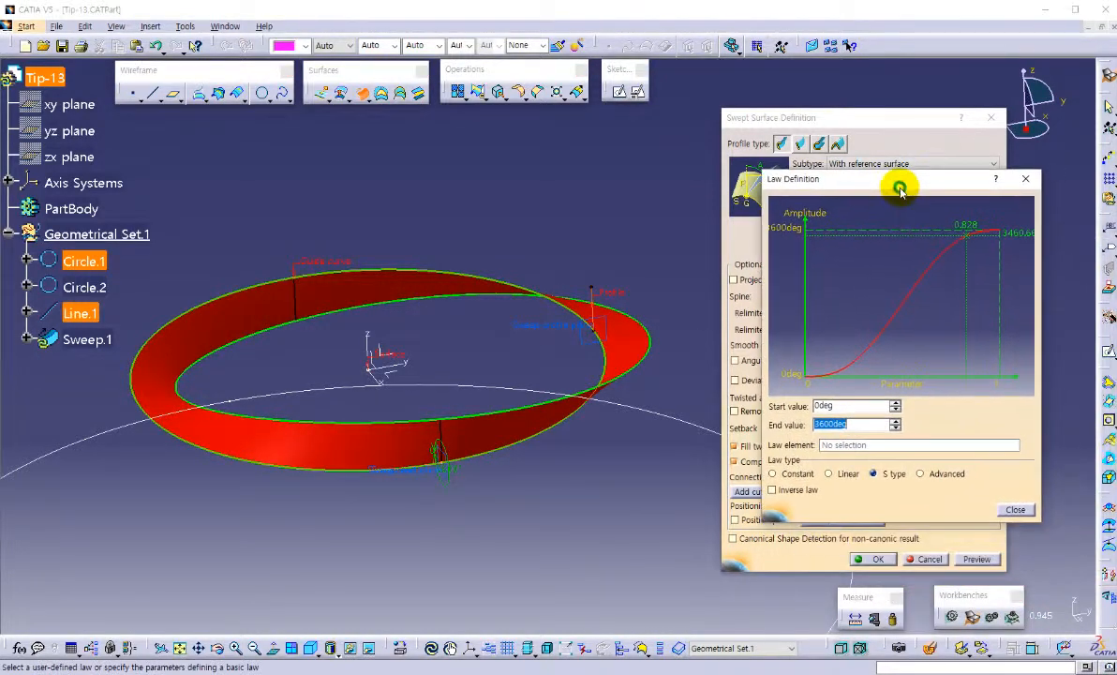
pyautogui.click(1016, 511)
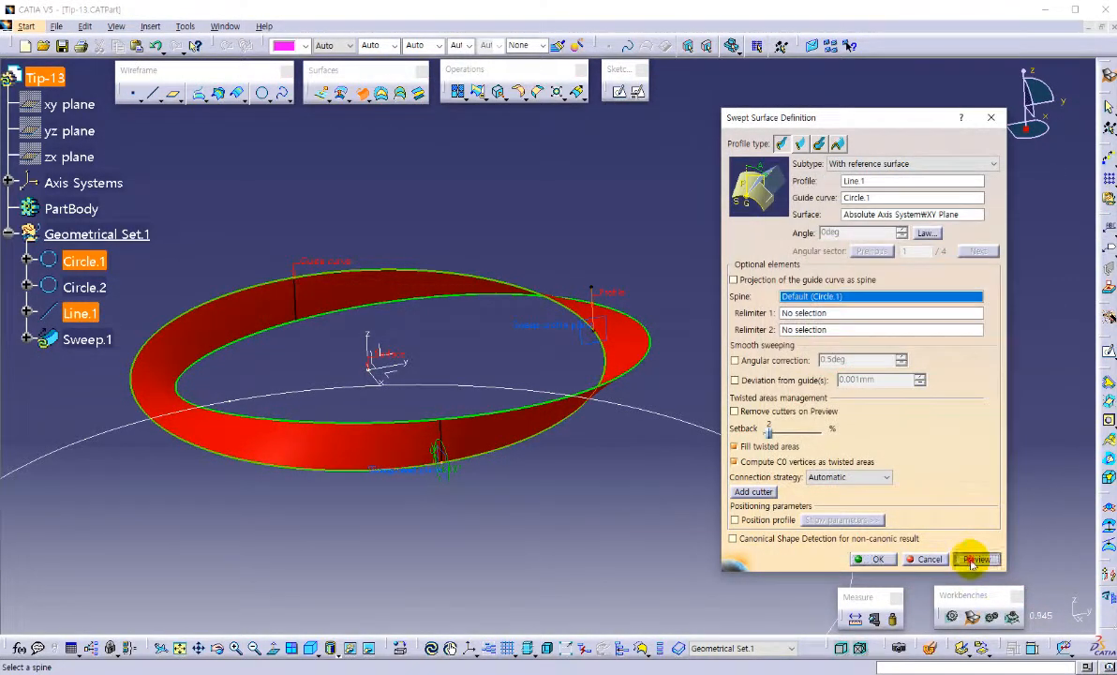
pyautogui.click(975, 561)
# Step: Switch the angle law type back to Linear, preview the sweep and inspect the evenly twisted surface
pyautogui.click(928, 233)
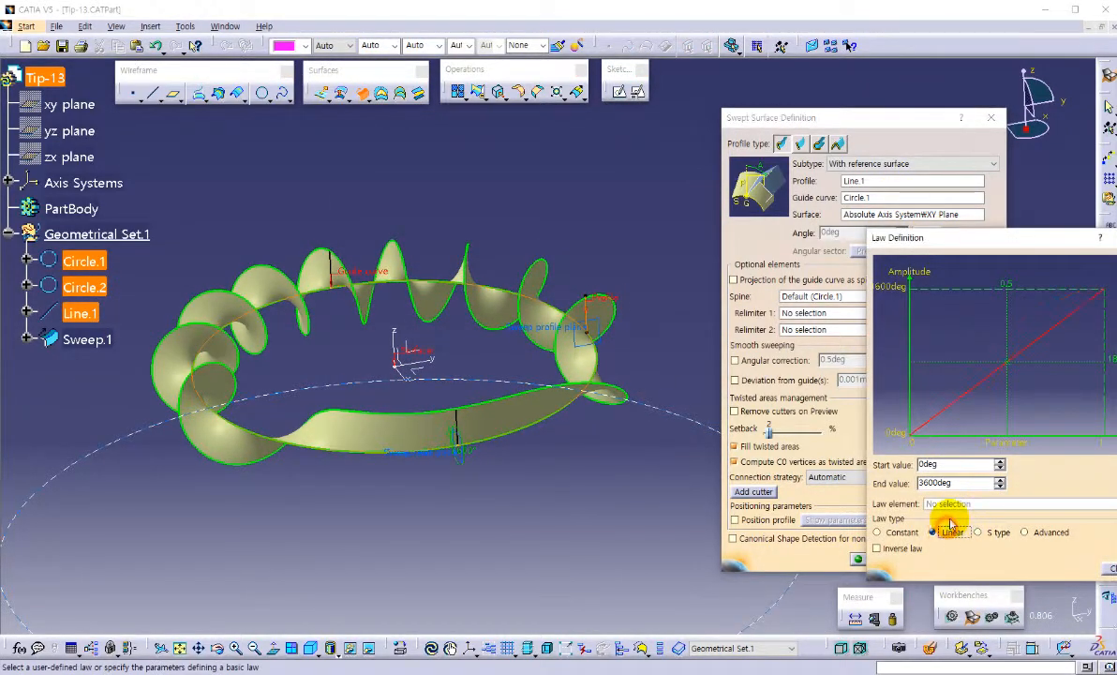
pyautogui.click(768, 520)
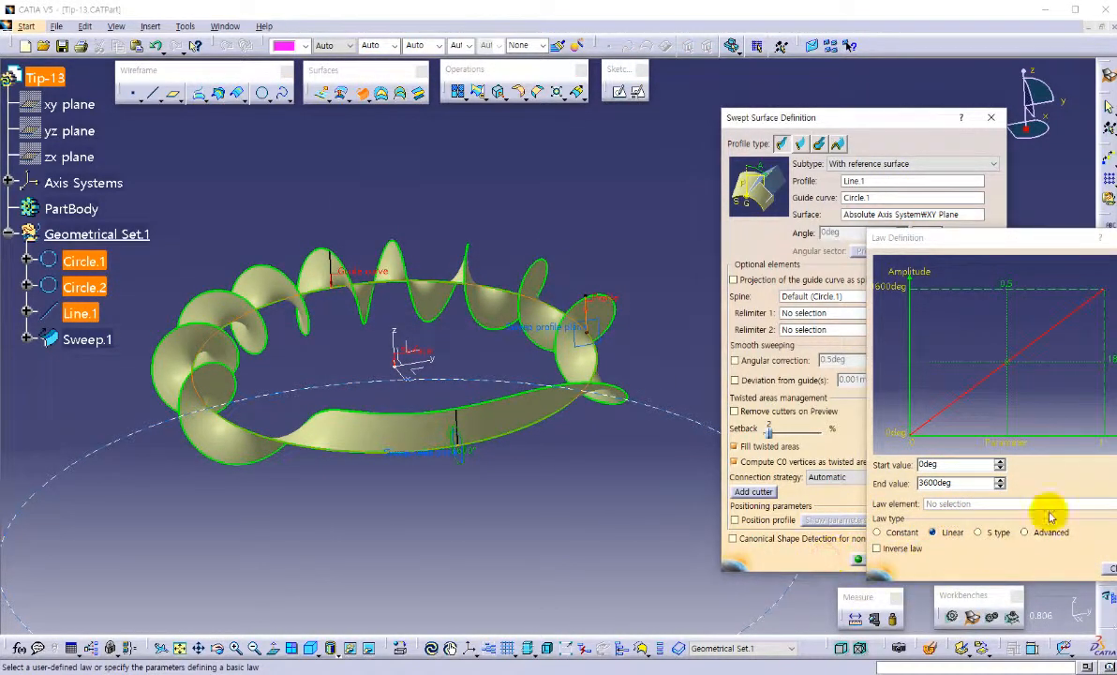
pyautogui.click(1111, 569)
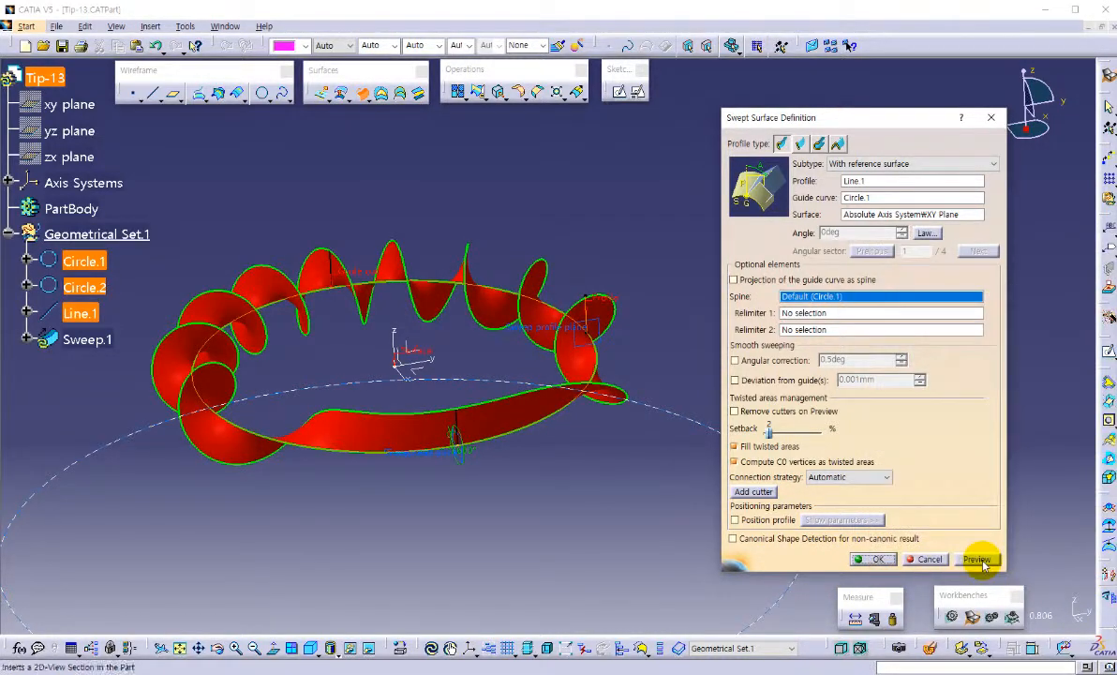
pyautogui.click(978, 561)
pyautogui.moveTo(547, 451); pyautogui.dragTo(618, 373, button='middle')
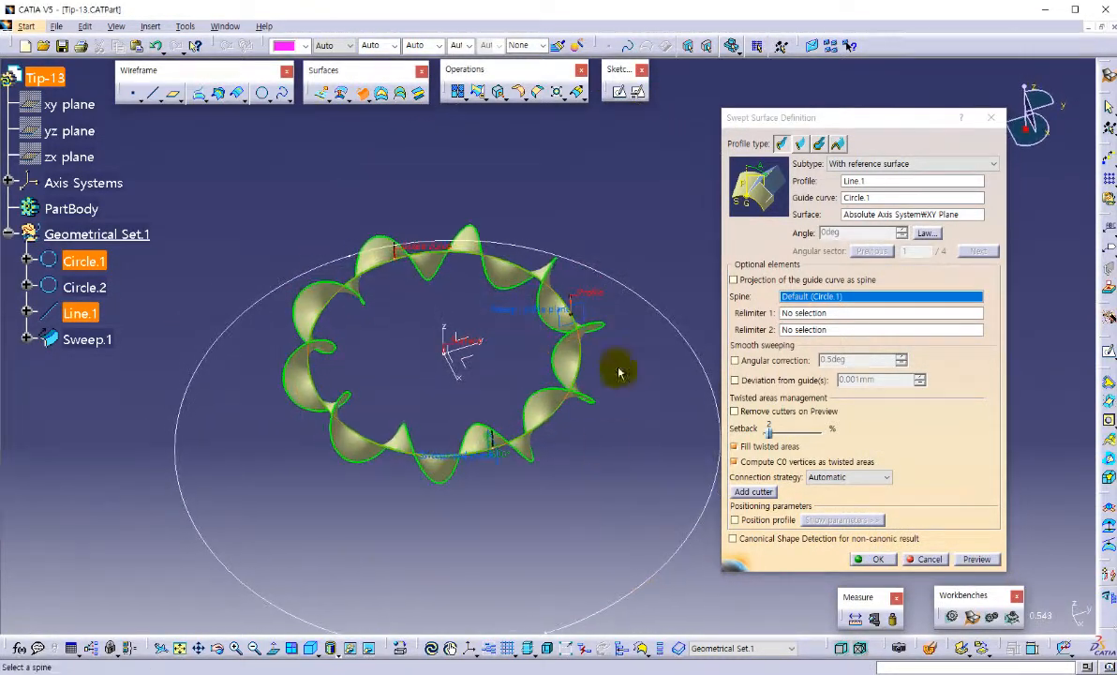
pyautogui.moveTo(497, 483); pyautogui.dragTo(525, 424, button='middle')
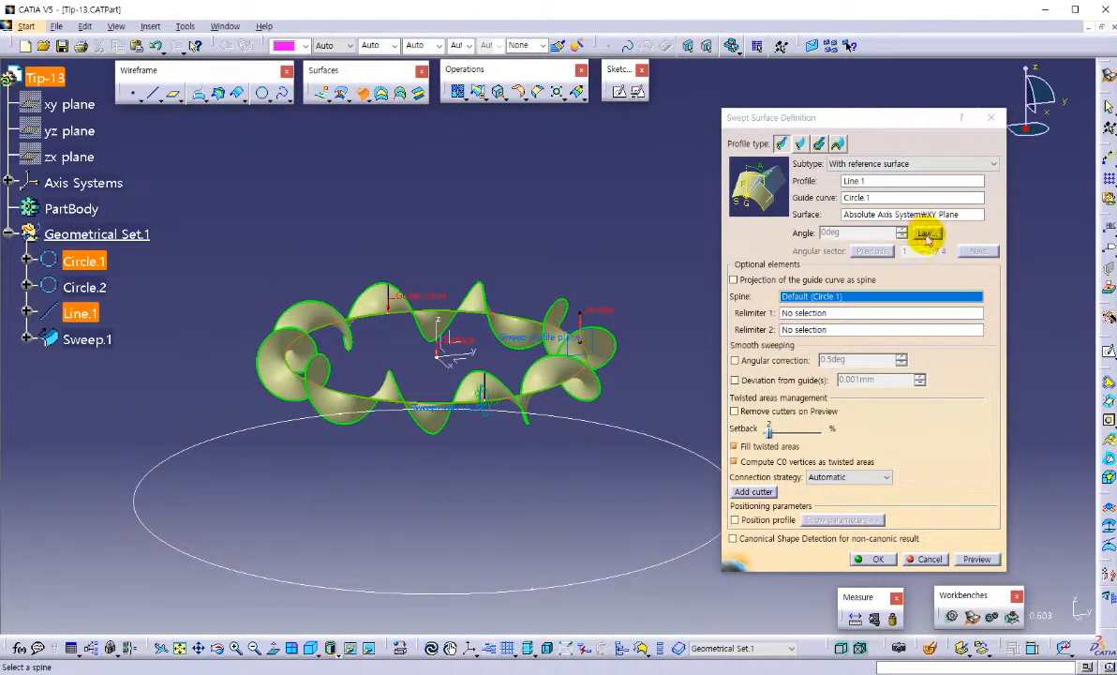
# Step: Review the sweep's angle law definition, close it and cancel the swept surface
pyautogui.click(925, 233)
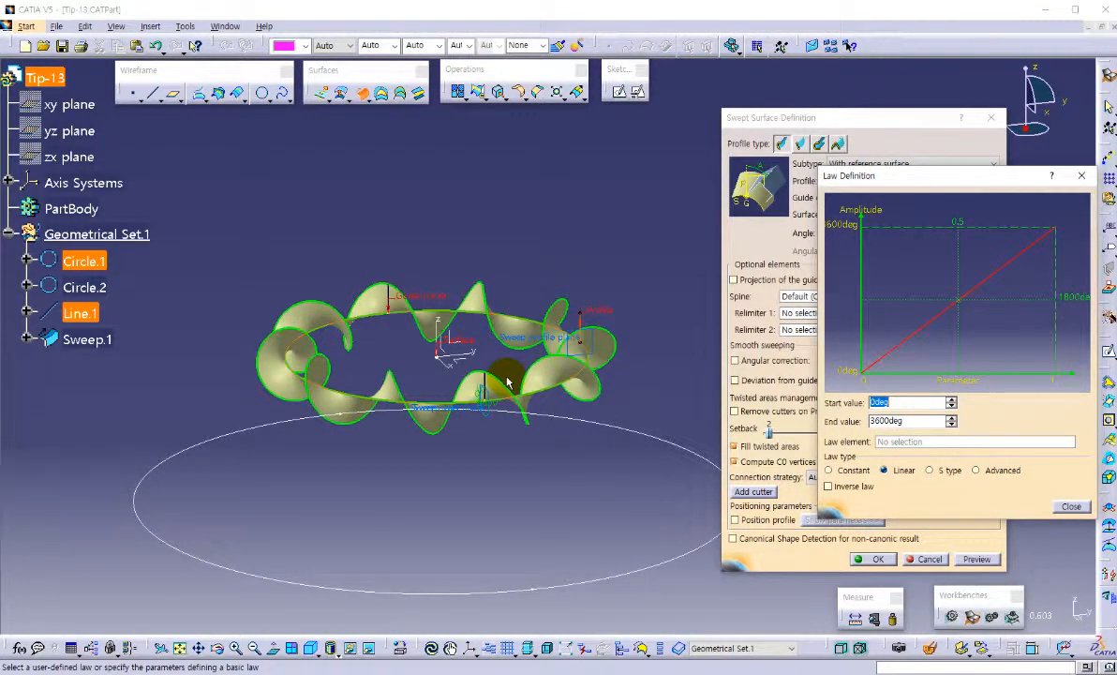
pyautogui.moveTo(529, 422); pyautogui.dragTo(553, 455, button='middle')
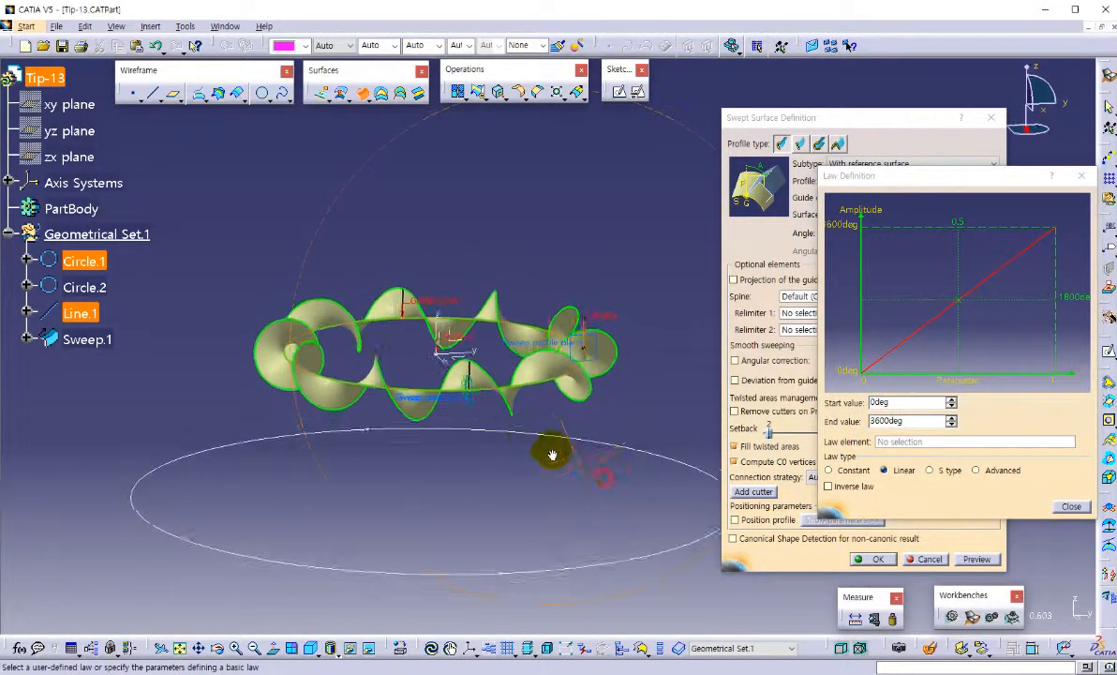
pyautogui.moveTo(902, 178); pyautogui.dragTo(847, 159)
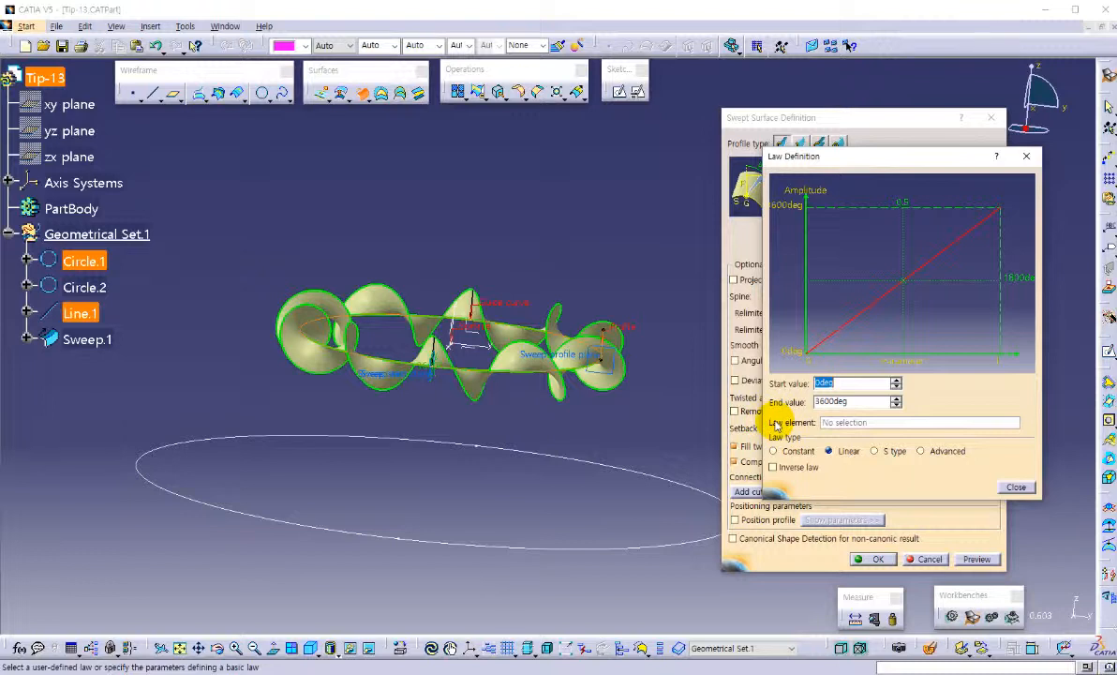
pyautogui.click(1012, 486)
pyautogui.click(930, 559)
pyautogui.moveTo(531, 466); pyautogui.dragTo(569, 473, button='middle')
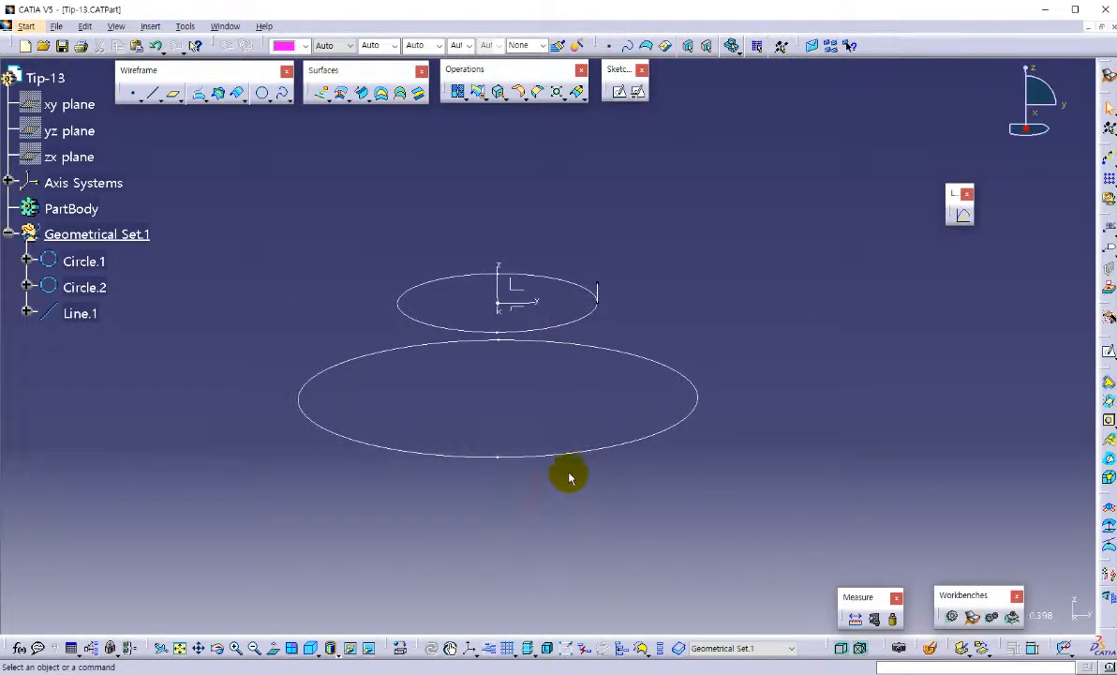
pyautogui.moveTo(473, 417)
pyautogui.mouseDown(button='middle')
pyautogui.moveTo(482, 424)
pyautogui.moveTo(524, 342)
pyautogui.mouseUp(button='middle')
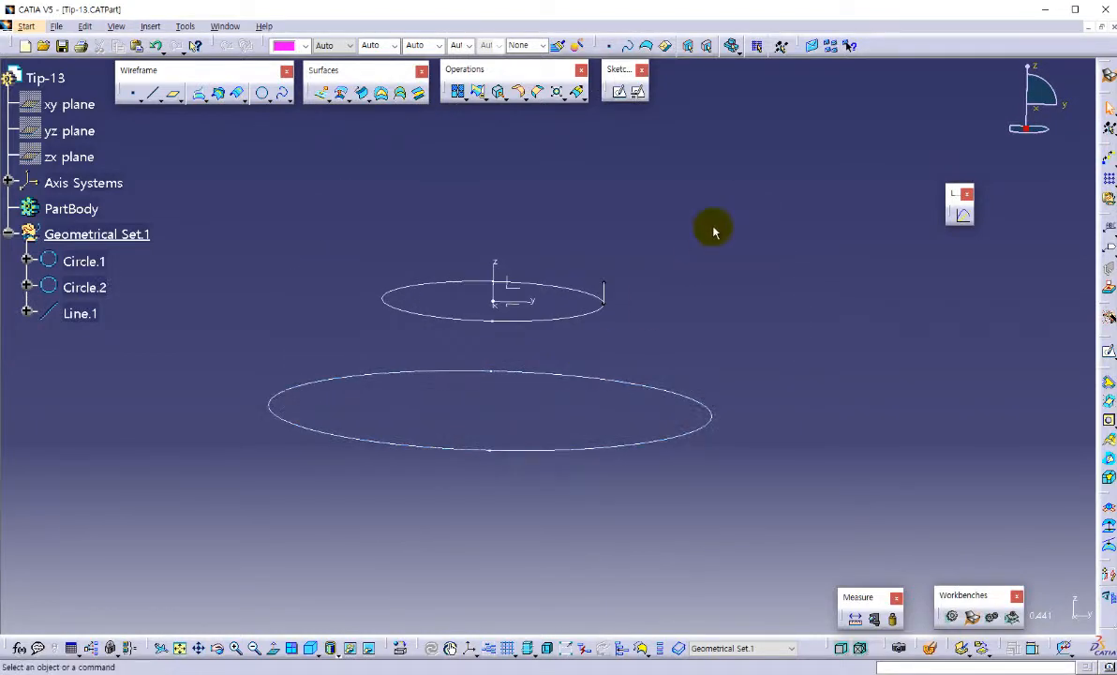
# Step: Start a sketch on the yz plane and draw a small circle just above the origin, beside the vertical axis
pyautogui.click(626, 97)
pyautogui.click(507, 293)
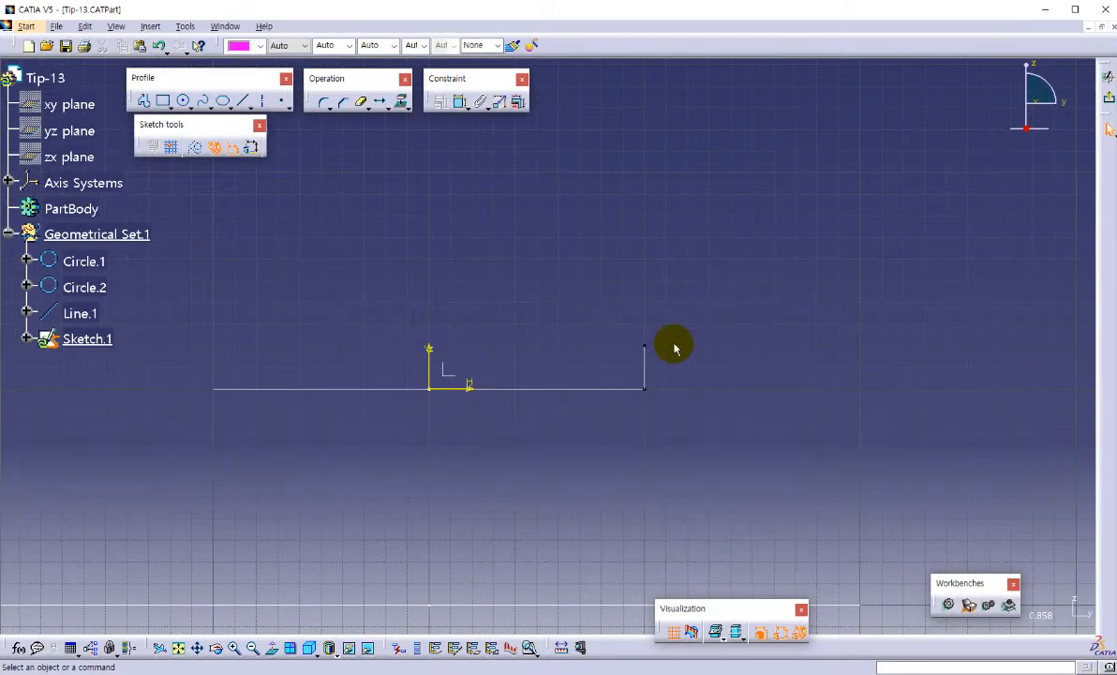
pyautogui.click(184, 105)
pyautogui.moveTo(484, 342)
pyautogui.mouseDown(button='middle')
pyautogui.moveTo(588, 342)
pyautogui.moveTo(569, 308)
pyautogui.moveTo(557, 359)
pyautogui.mouseUp(button='middle')
pyautogui.click(559, 358)
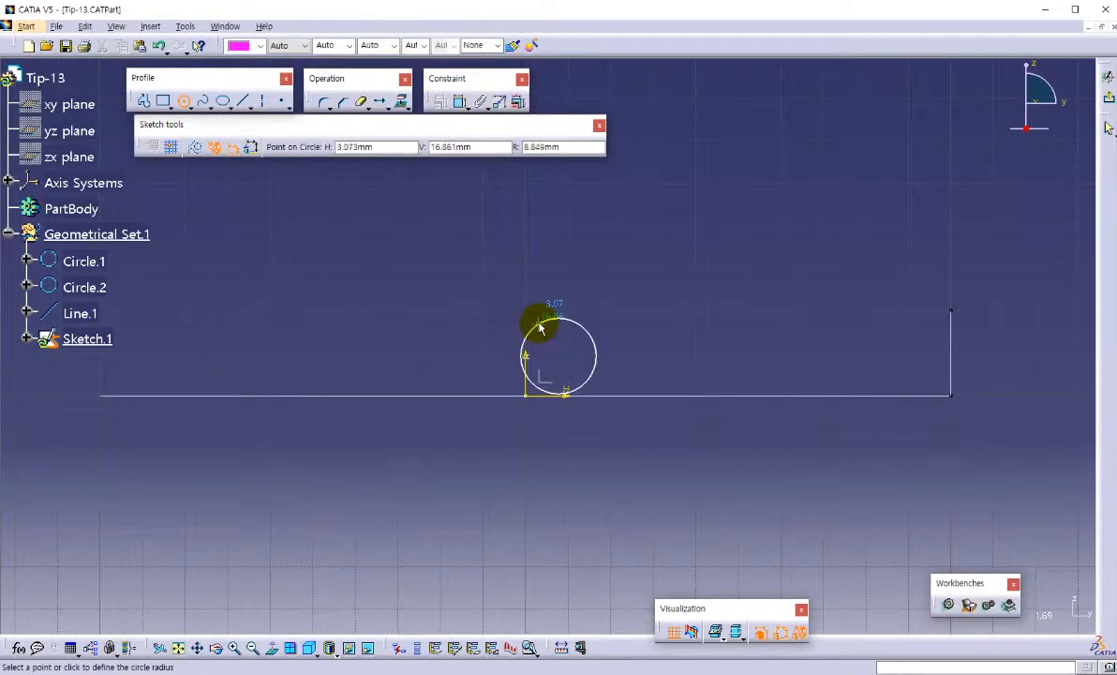
pyautogui.click(543, 331)
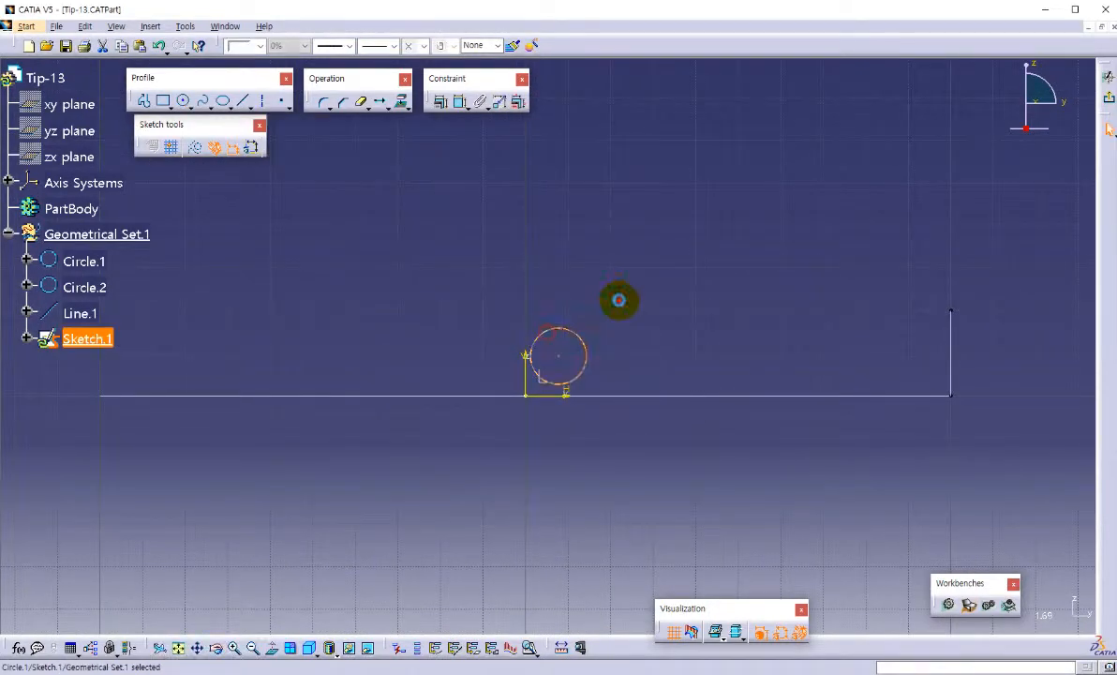
# Step: Constrain the sketched circle to be tangent to the vertical axis
pyautogui.click(458, 101)
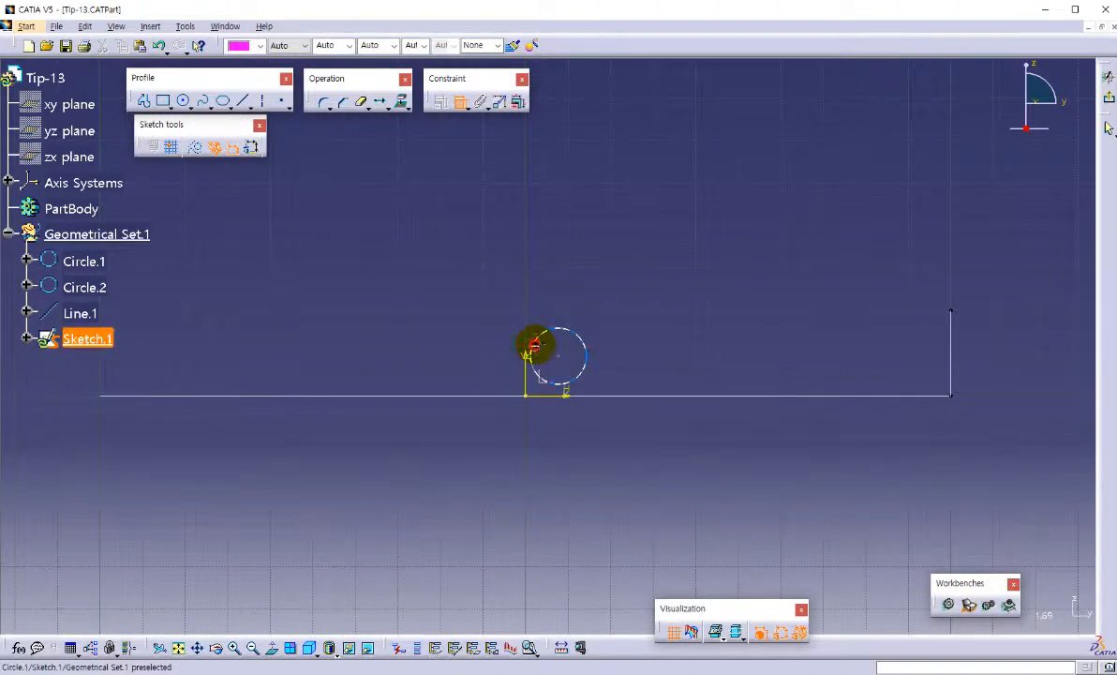
pyautogui.click(535, 346)
pyautogui.click(527, 365)
pyautogui.rightClick(481, 321)
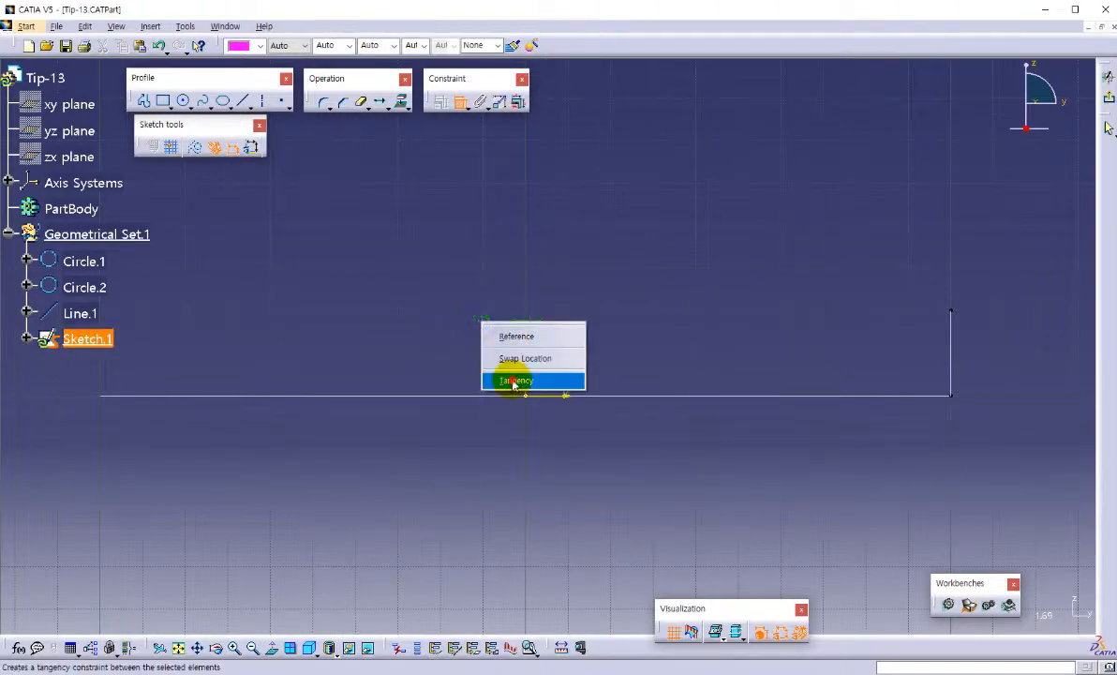
pyautogui.click(515, 380)
# Step: Draw a horizontal line from the vertical axis through the circle's centre height, extending past the circle, and convert it to construction geometry
pyautogui.click(245, 101)
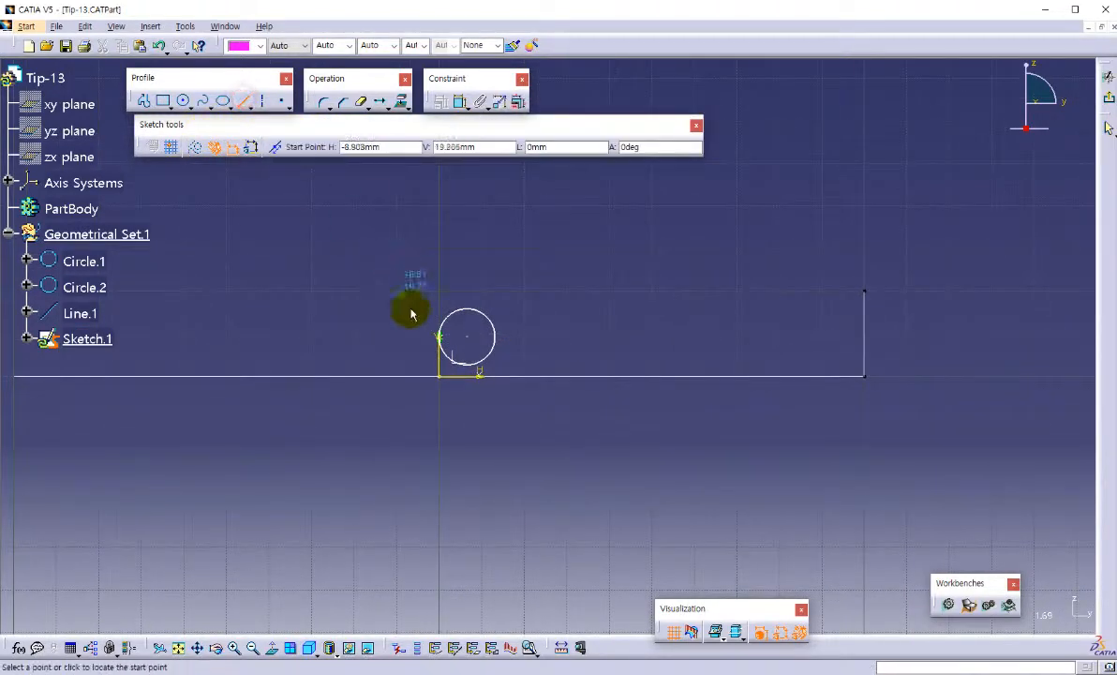
pyautogui.click(442, 337)
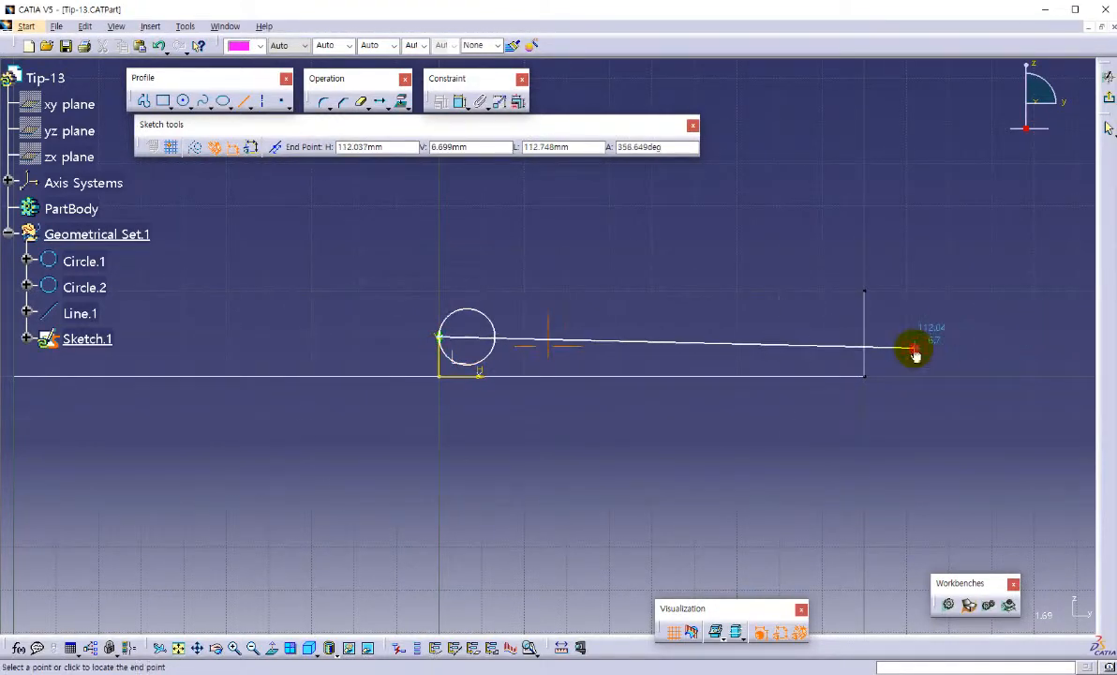
pyautogui.scroll(-4, 886, 414)
pyautogui.click(646, 345)
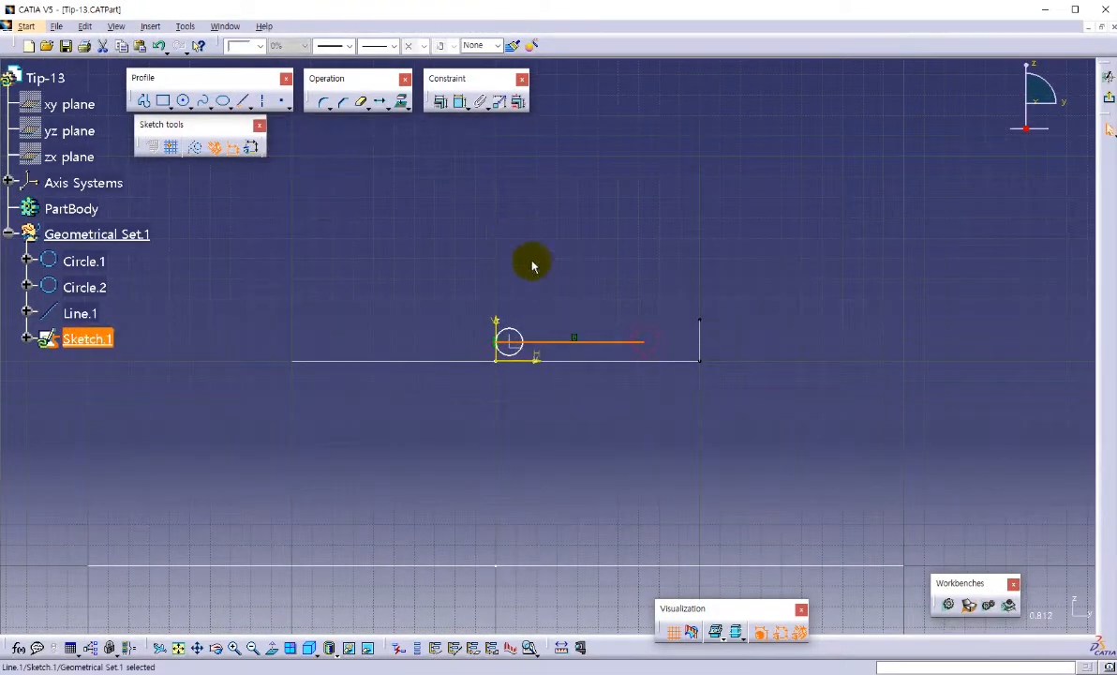
pyautogui.click(195, 147)
pyautogui.moveTo(477, 268)
pyautogui.mouseDown(button='middle')
pyautogui.moveTo(459, 191)
pyautogui.moveTo(511, 217)
pyautogui.moveTo(488, 187)
pyautogui.mouseUp(button='middle')
# Step: Trim away the part of the circle below the construction line with Quick Trim
pyautogui.click(458, 101)
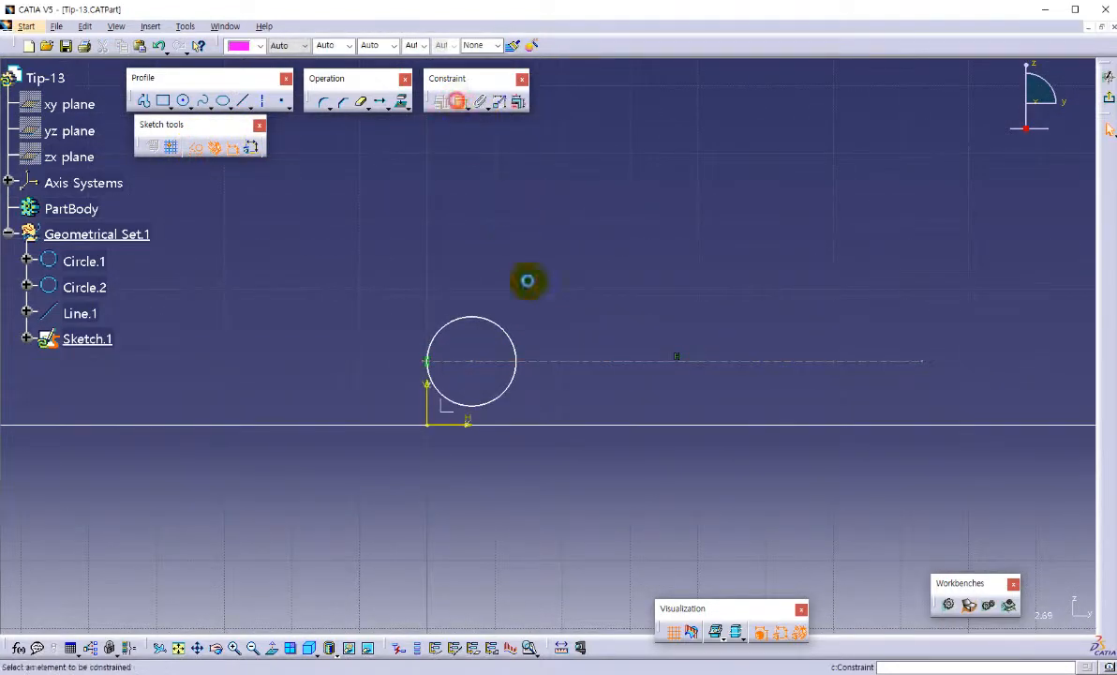
pyautogui.click(361, 105)
pyautogui.click(511, 394)
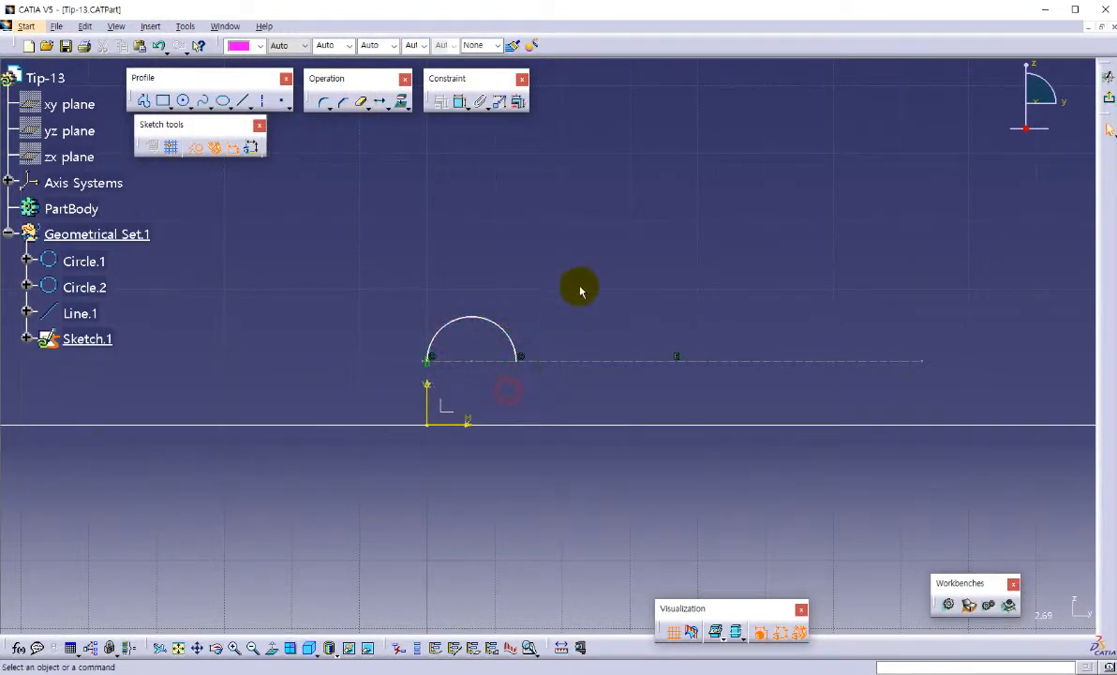
# Step: Dimension the remaining arc's radius and set it to 10 mm
pyautogui.click(505, 321)
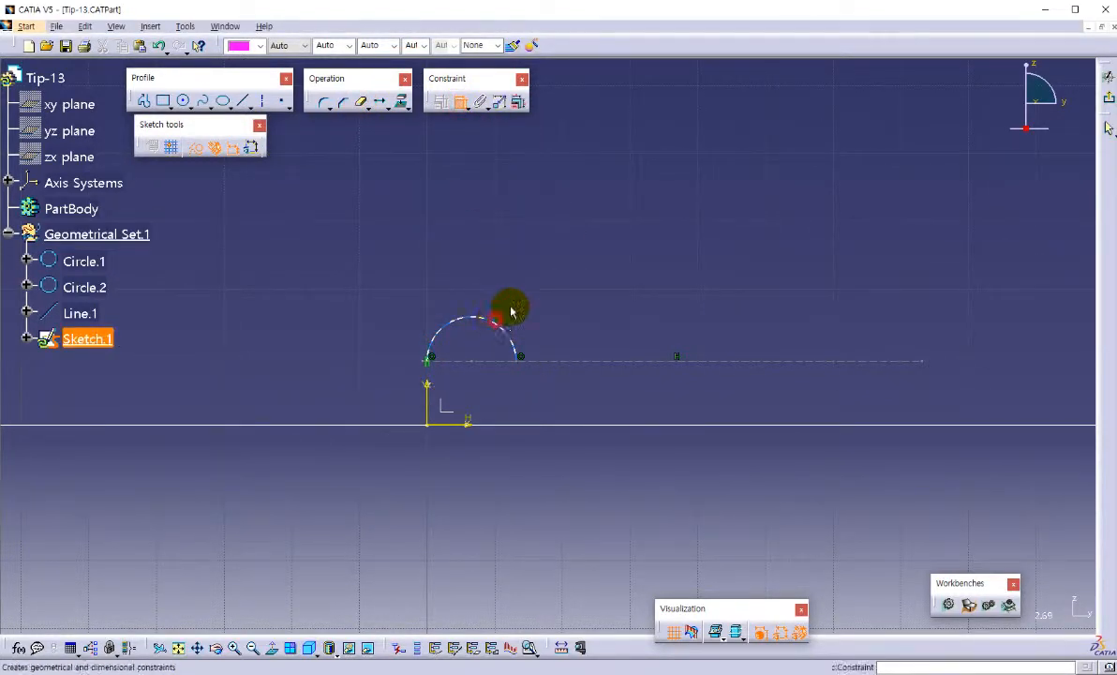
pyautogui.click(544, 290)
pyautogui.doubleClick(544, 290)
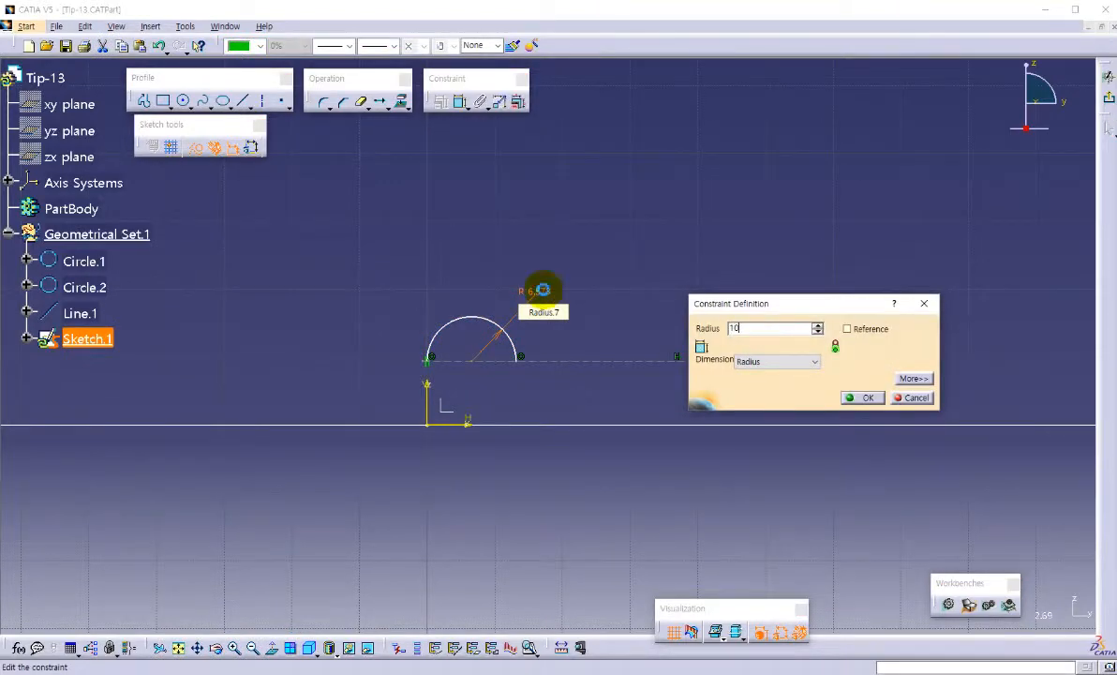
pyautogui.press('Return')
pyautogui.moveTo(645, 441)
pyautogui.mouseDown(button='middle')
pyautogui.moveTo(638, 378)
pyautogui.moveTo(586, 317)
pyautogui.moveTo(598, 317)
pyautogui.moveTo(571, 248)
pyautogui.moveTo(544, 306)
pyautogui.mouseUp(button='middle')
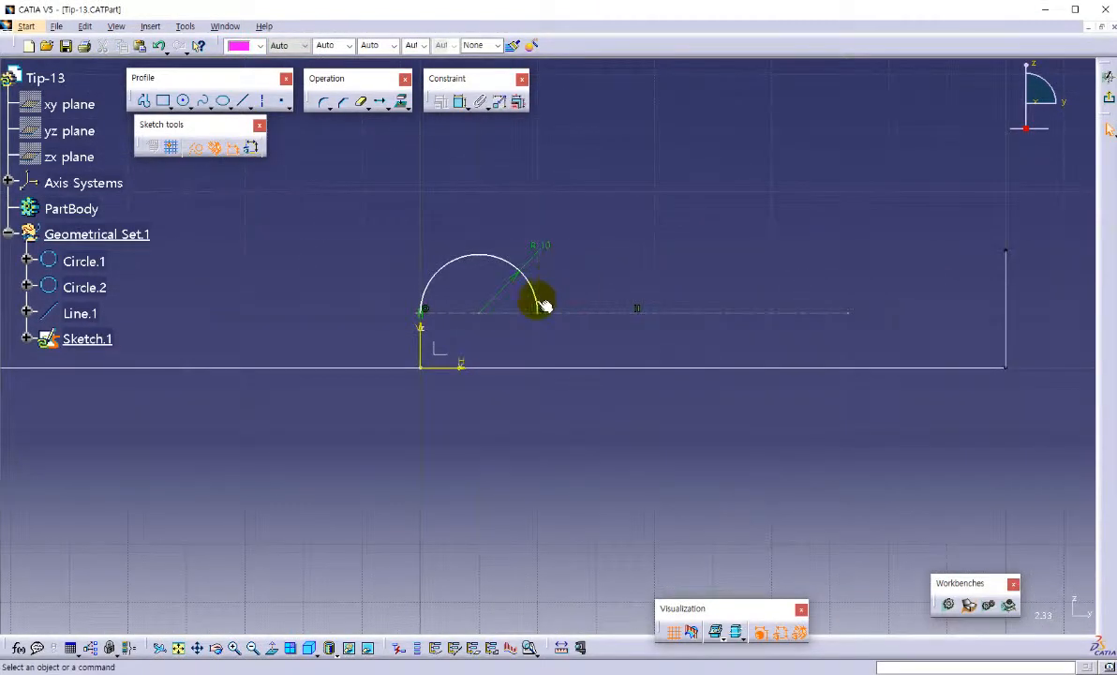
# Step: Dimension the construction line's distance from the horizontal axis and set it to 3 mm
pyautogui.click(535, 302)
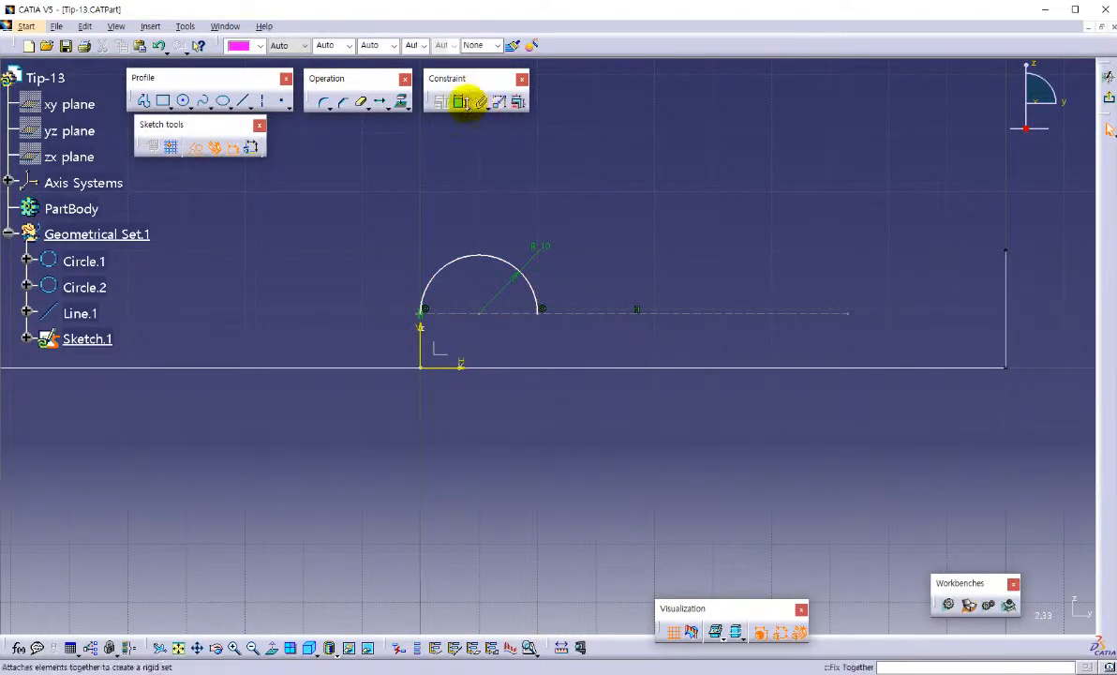
pyautogui.click(543, 313)
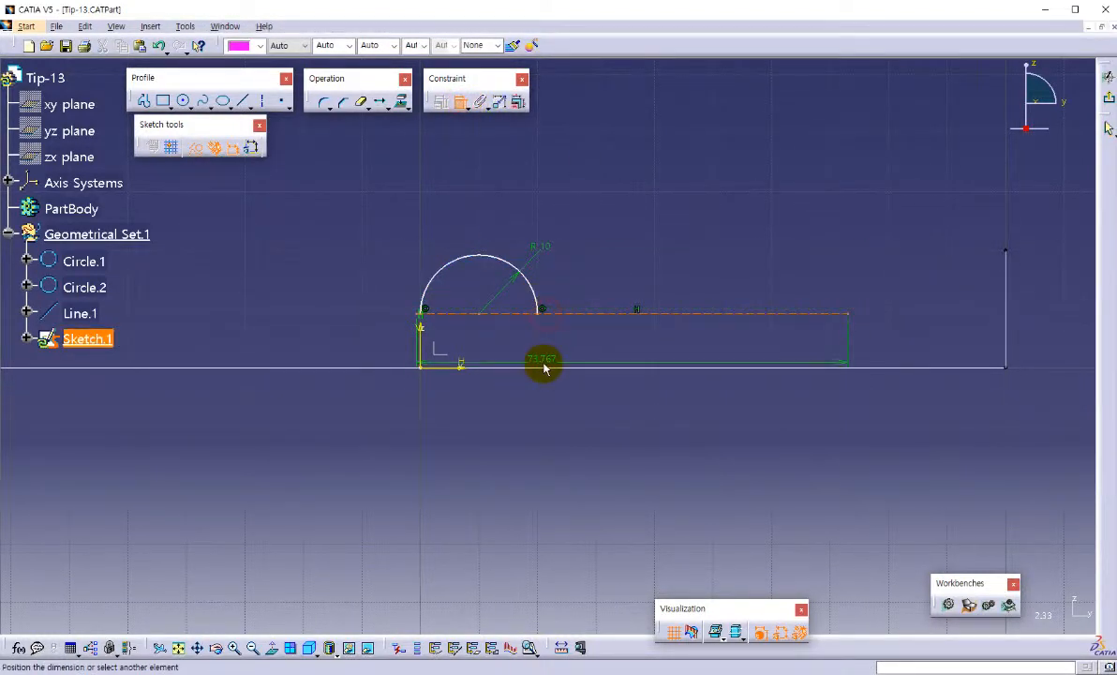
pyautogui.click(322, 314)
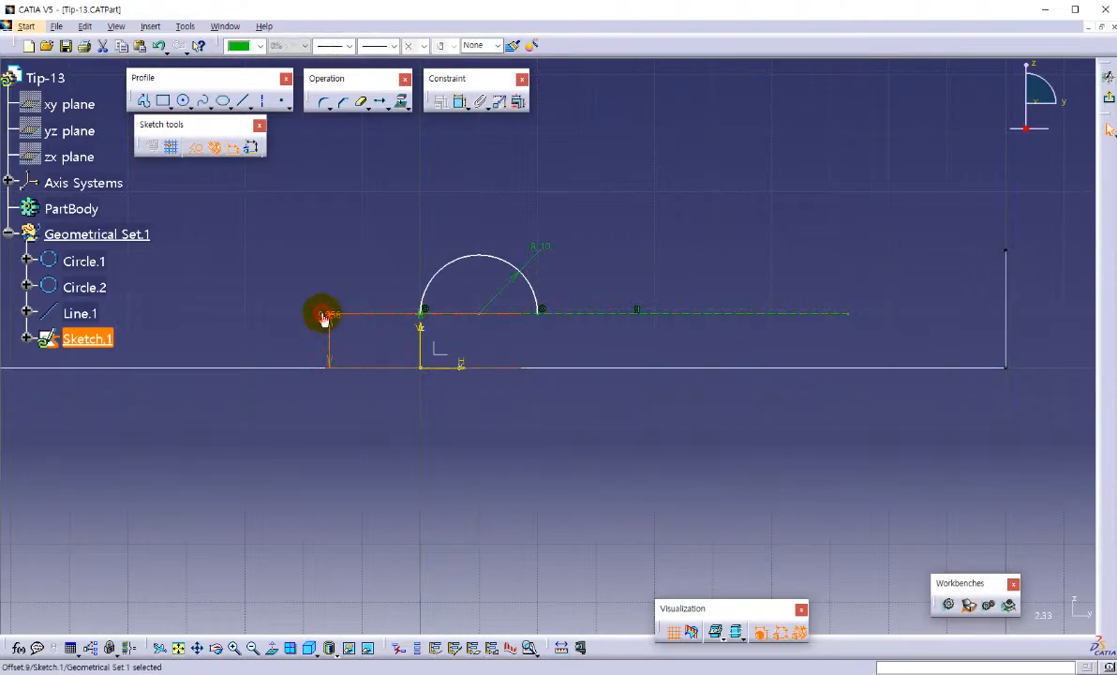
pyautogui.doubleClick(323, 317)
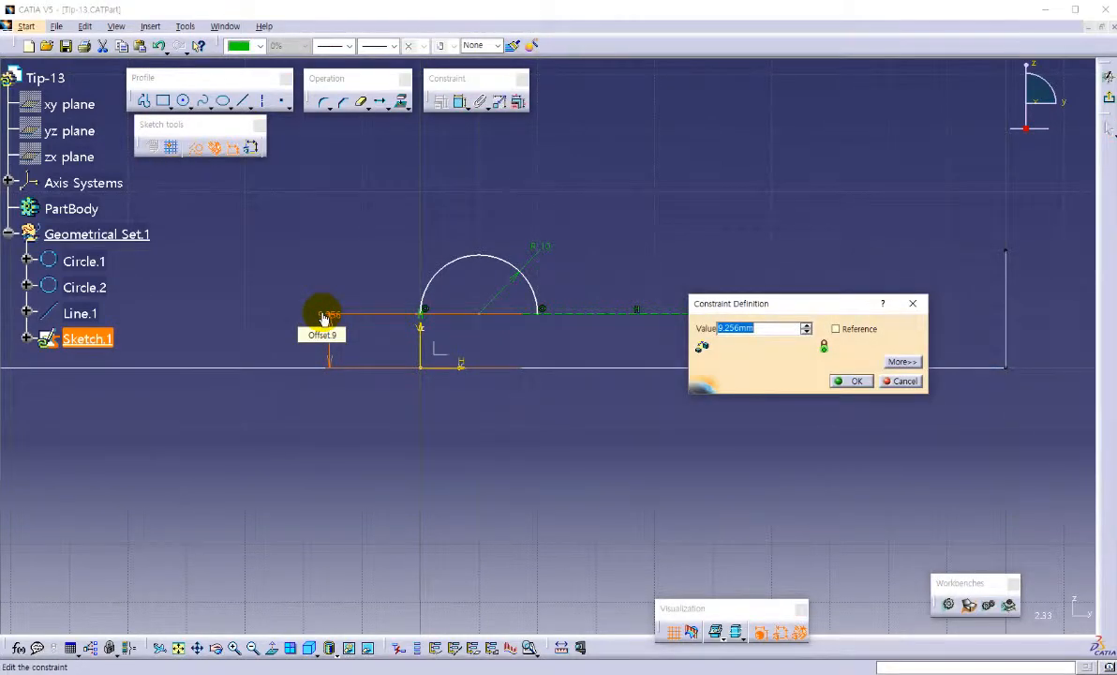
pyautogui.click(323, 319)
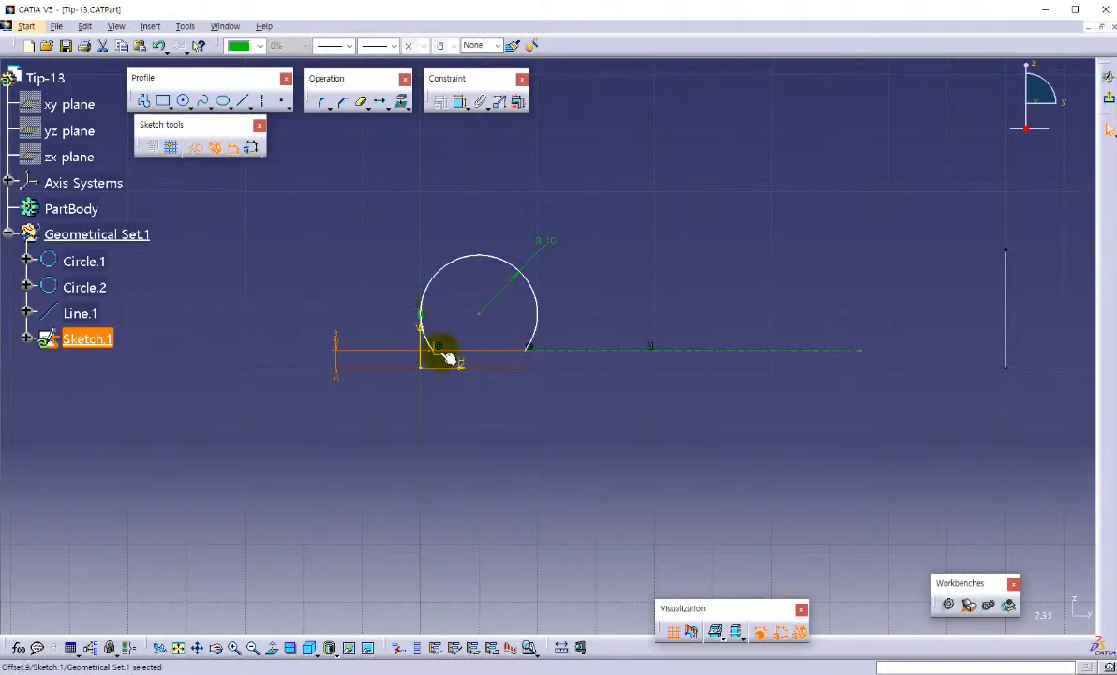
# Step: Constrain the arc's centre point to be coincident with the construction line
pyautogui.click(461, 103)
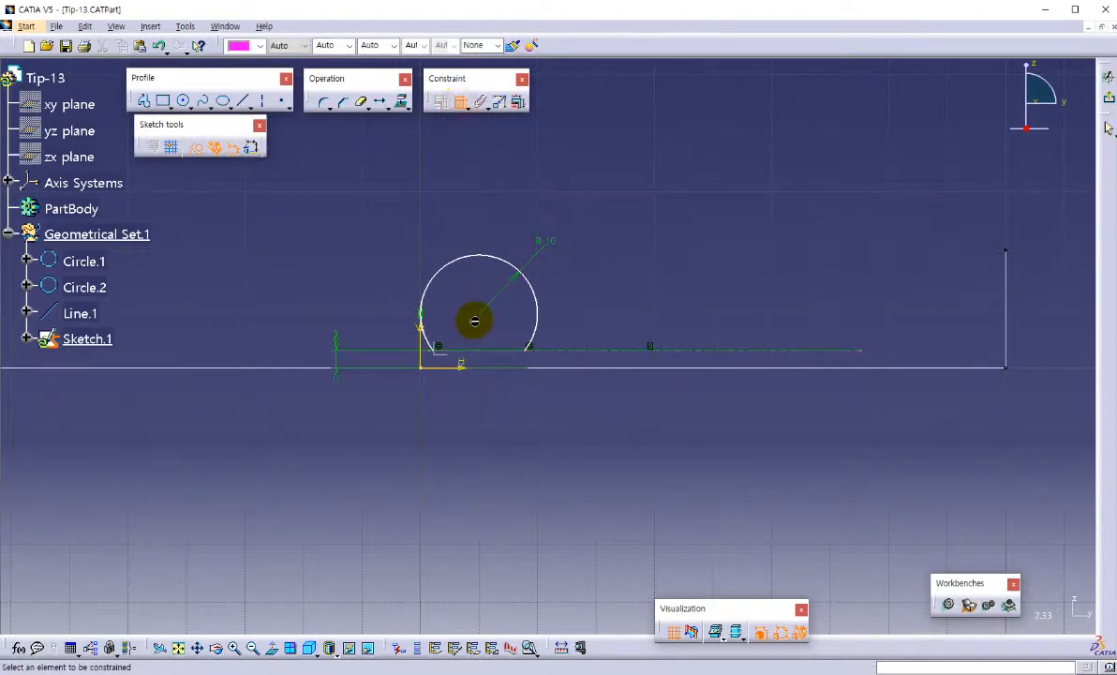
pyautogui.click(477, 313)
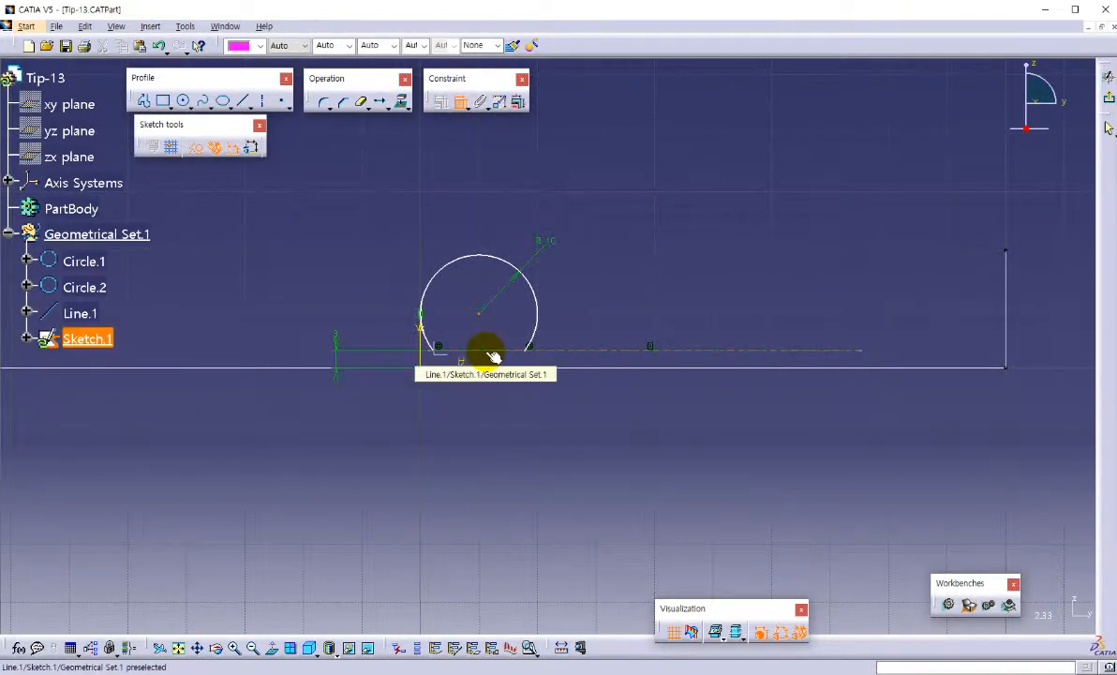
pyautogui.rightClick(505, 333)
pyautogui.click(542, 412)
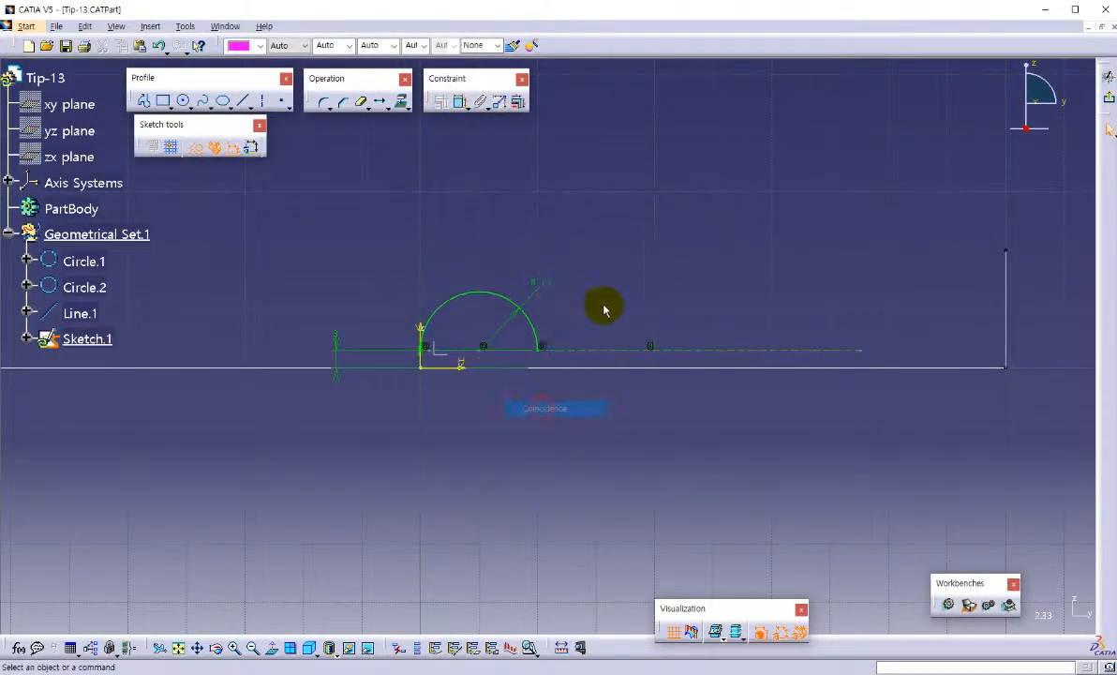
pyautogui.moveTo(617, 301); pyautogui.dragTo(607, 236, button='middle')
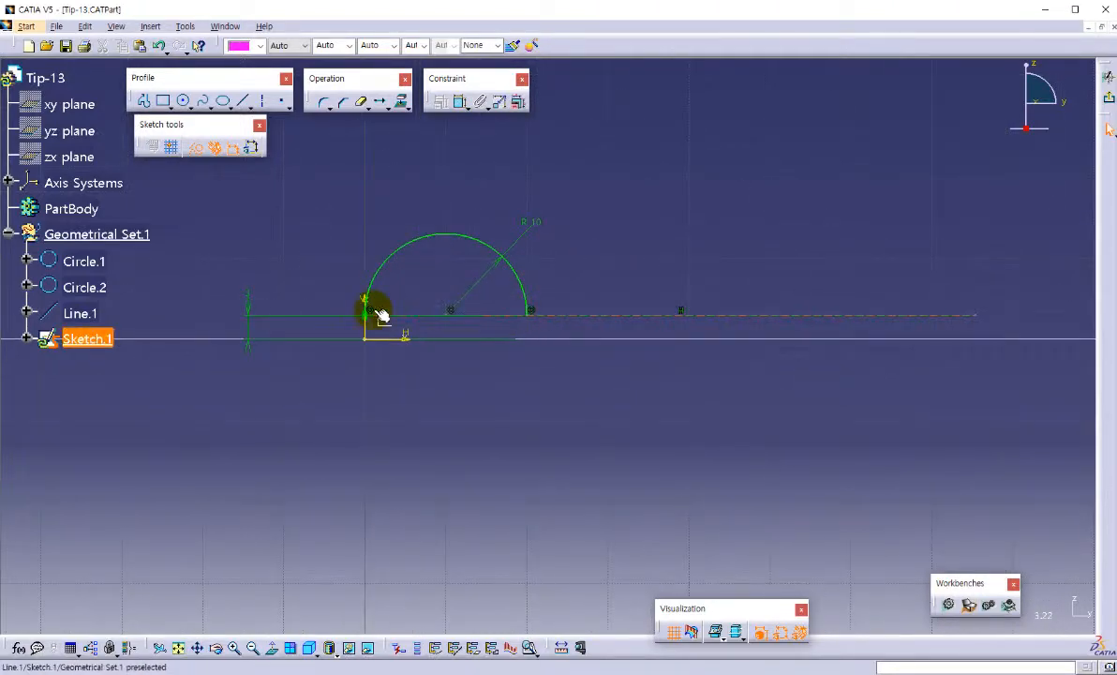
pyautogui.moveTo(525, 400); pyautogui.dragTo(526, 407, button='middle')
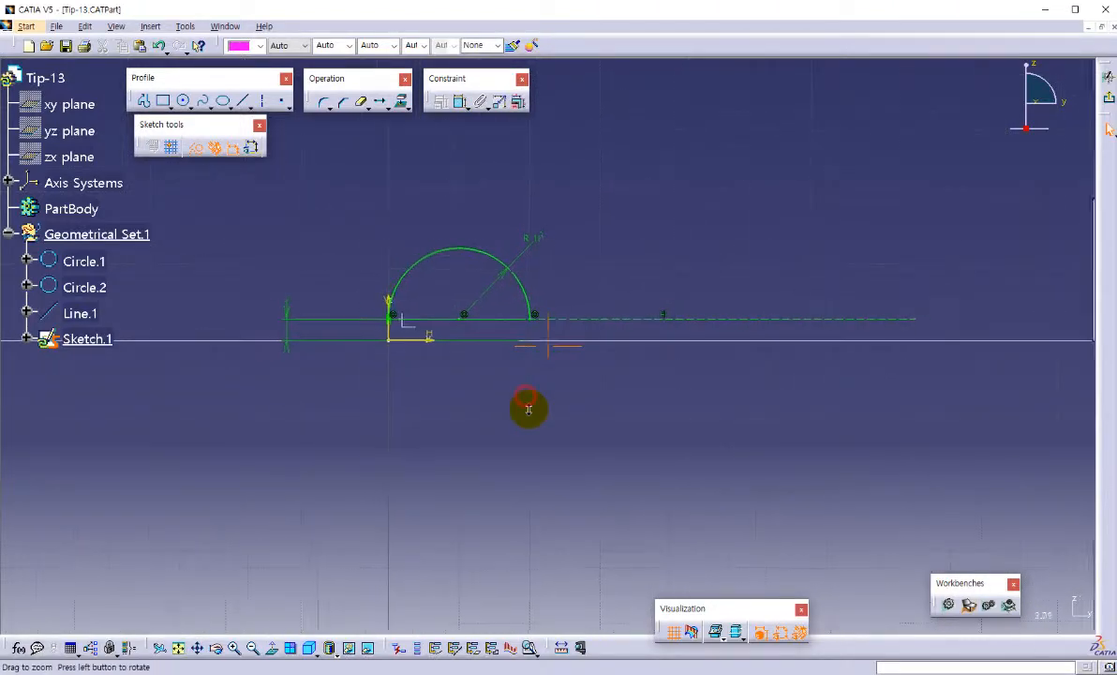
pyautogui.click(607, 247)
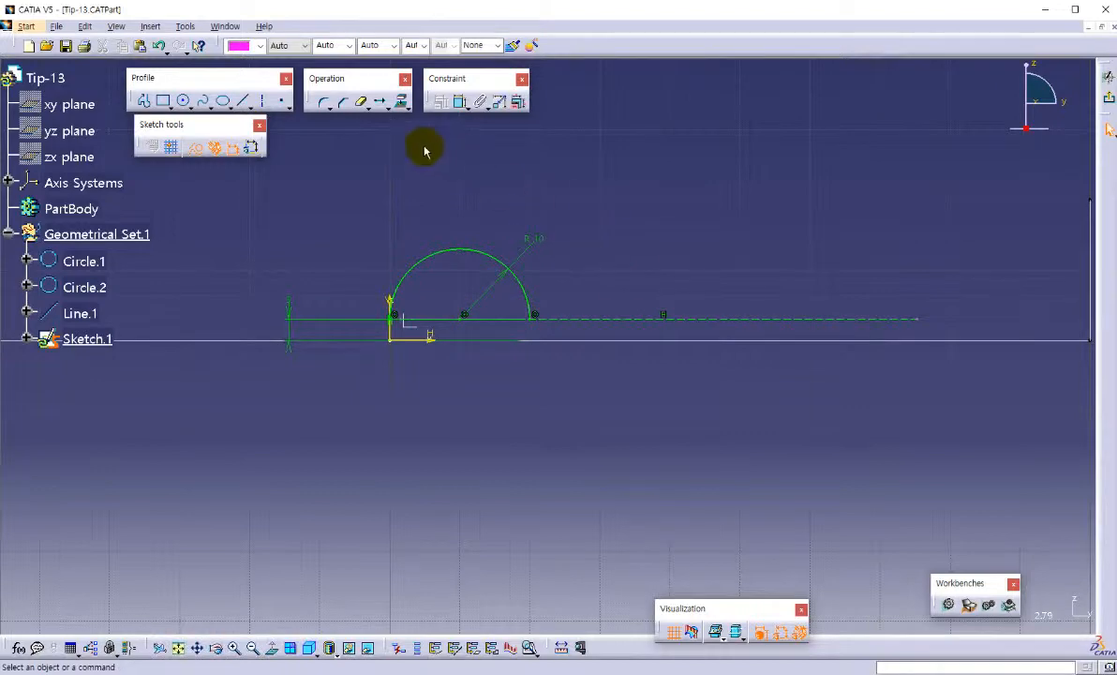
# Step: Translate the arc in duplicate mode with 60 instances, stepping from its start point to its end point along the construction line
pyautogui.click(379, 100)
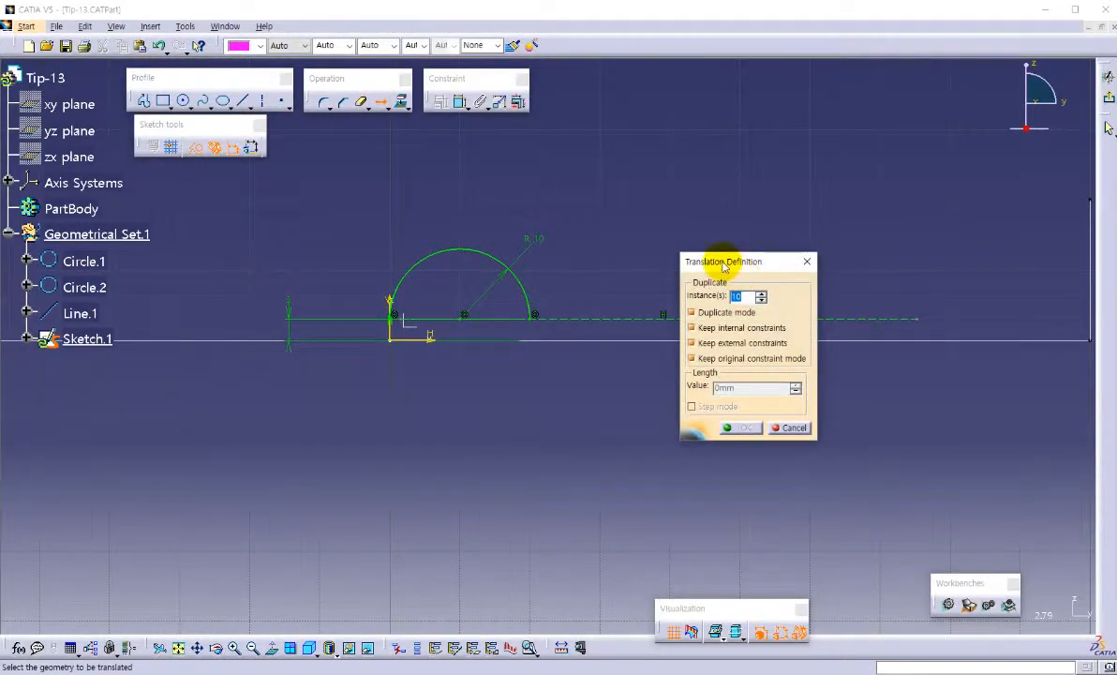
pyautogui.moveTo(724, 266); pyautogui.dragTo(918, 246)
pyautogui.moveTo(692, 274); pyautogui.dragTo(697, 330, button='middle')
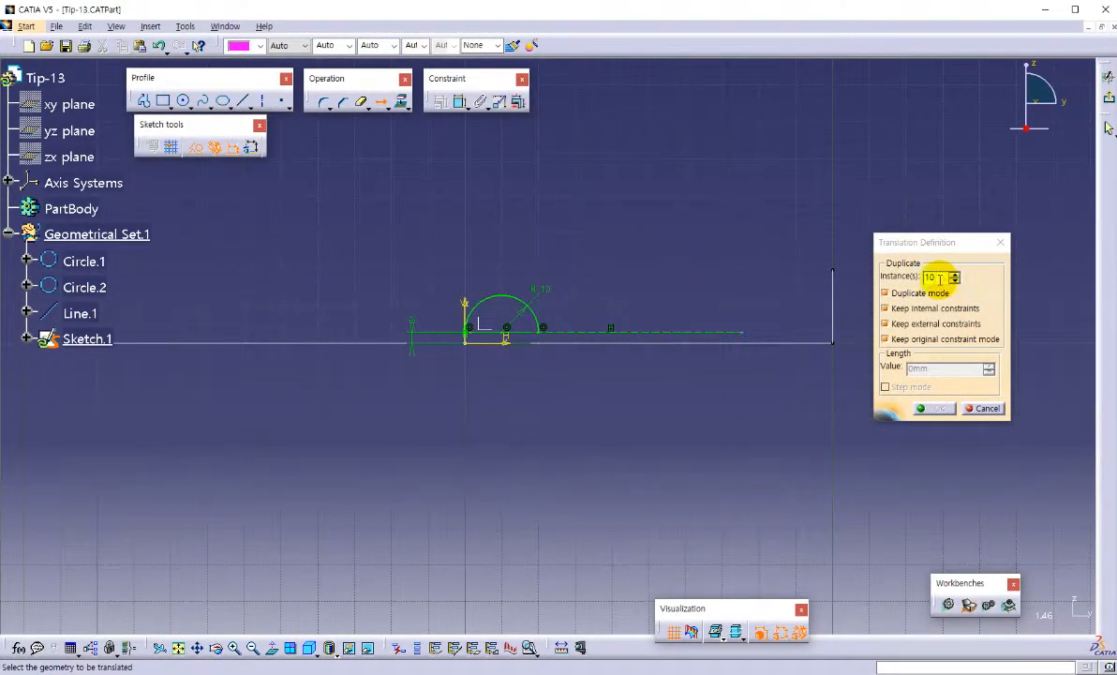
pyautogui.doubleClick(939, 278)
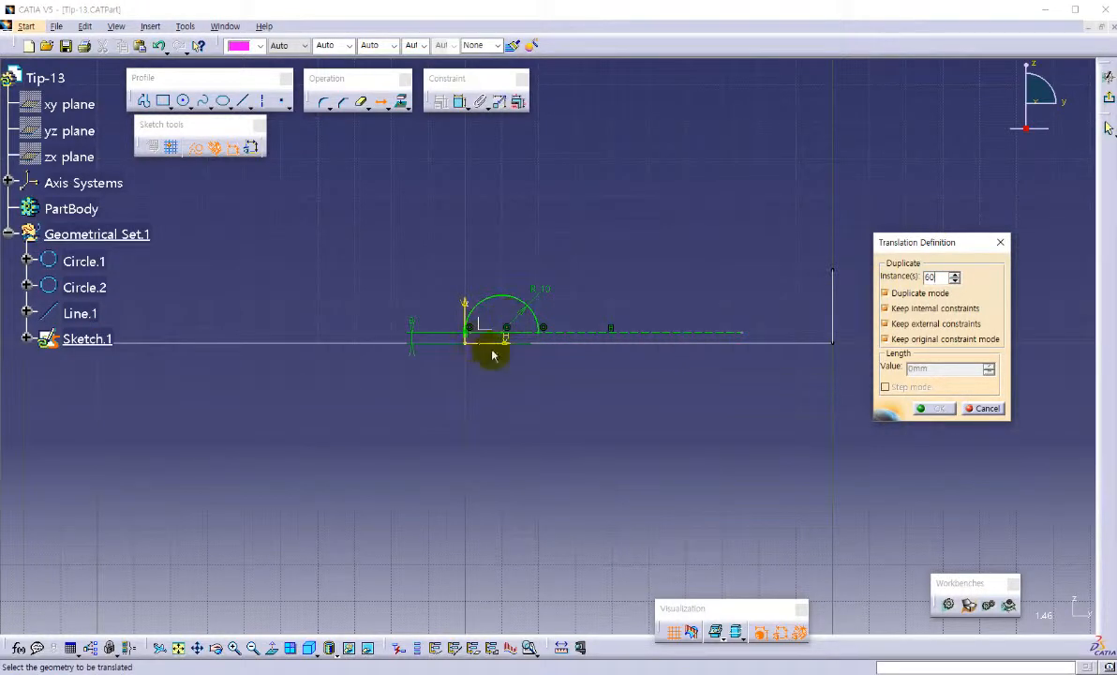
pyautogui.moveTo(492, 354)
pyautogui.mouseDown(button='middle')
pyautogui.moveTo(559, 396)
pyautogui.moveTo(504, 279)
pyautogui.mouseUp(button='middle')
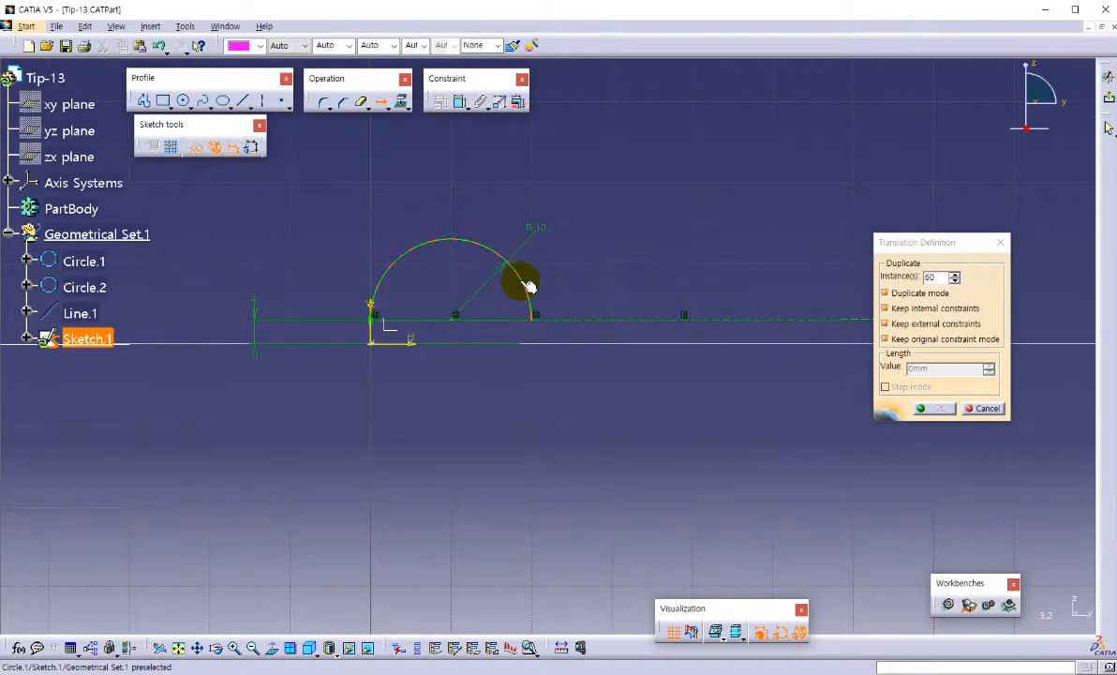
pyautogui.click(520, 283)
pyautogui.click(378, 324)
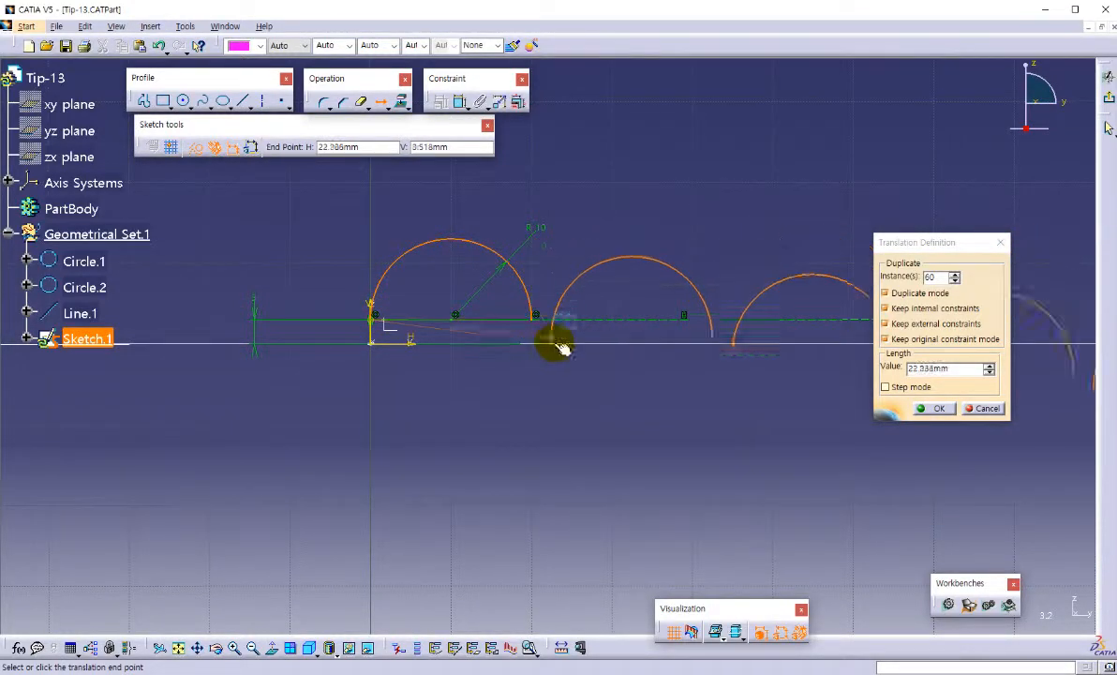
pyautogui.moveTo(552, 360); pyautogui.dragTo(586, 392, button='middle')
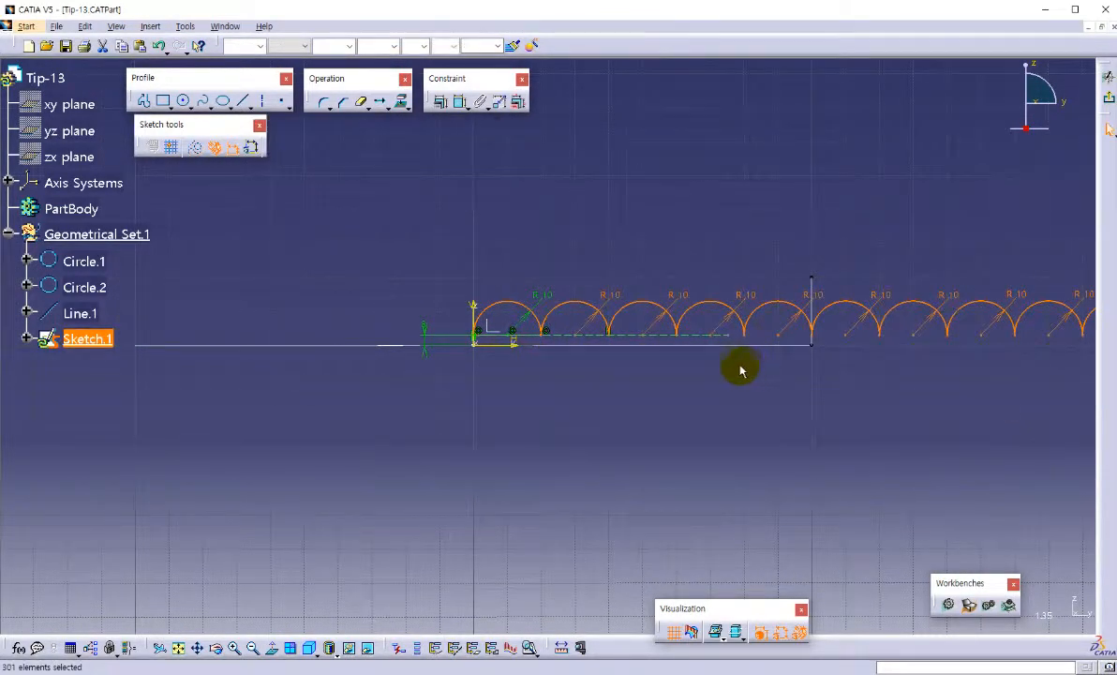
# Step: Check the full row of duplicated arcs and exit the sketch
pyautogui.moveTo(661, 373); pyautogui.dragTo(647, 468, button='middle')
pyautogui.click(516, 352)
pyautogui.moveTo(654, 393); pyautogui.dragTo(408, 271, button='middle')
pyautogui.moveTo(755, 416); pyautogui.dragTo(557, 374, button='middle')
pyautogui.scroll(-1, 801, 344)
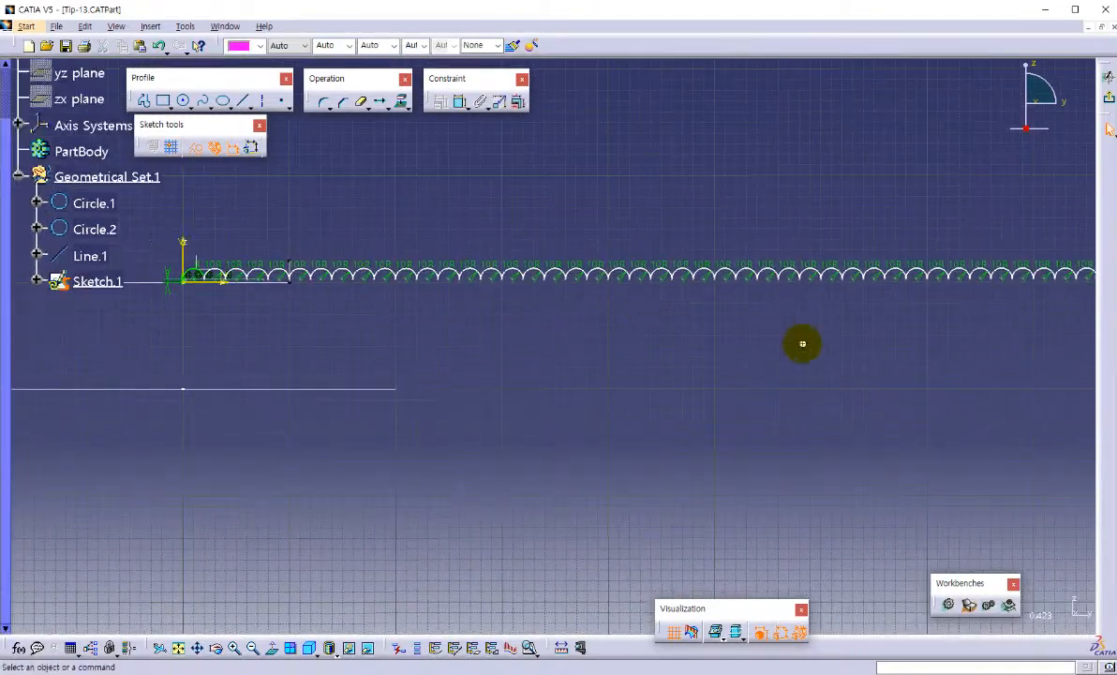
pyautogui.moveTo(800, 344); pyautogui.dragTo(807, 403, button='middle')
pyautogui.click(1108, 98)
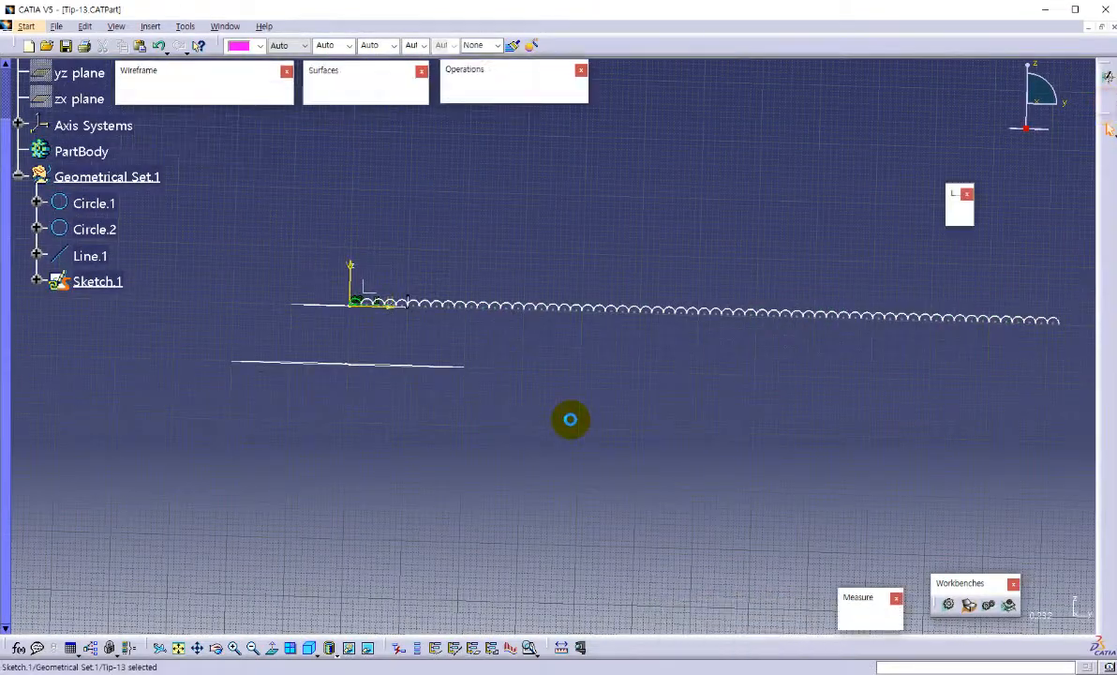
pyautogui.click(536, 221)
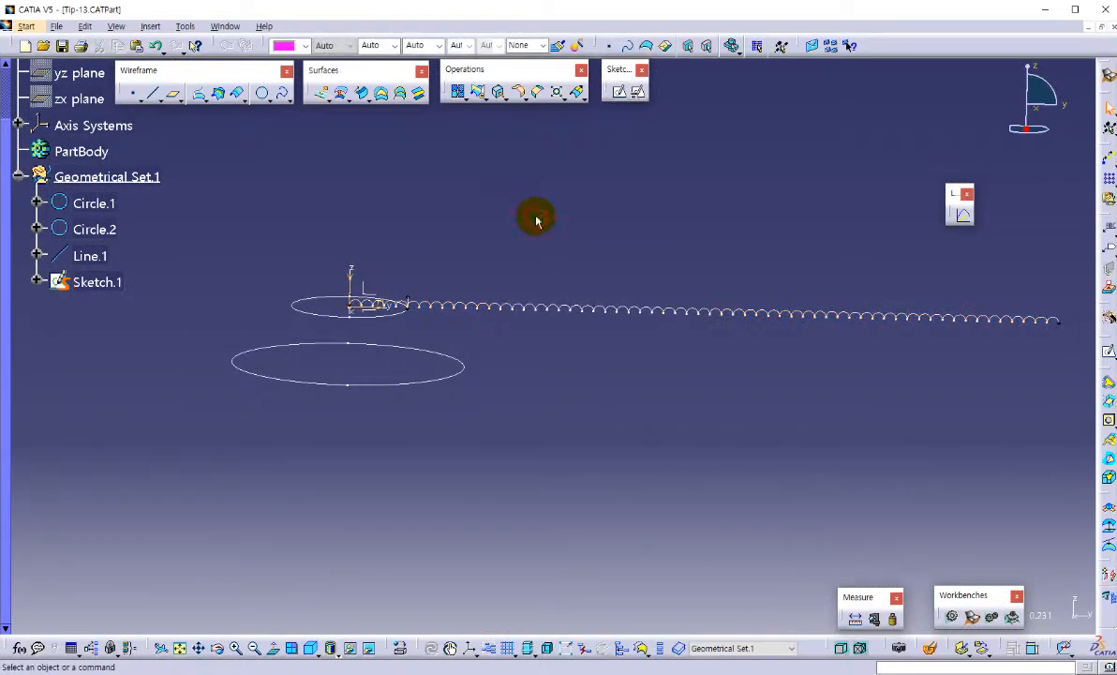
# Step: Sketch a horizontal line on the yz plane, starting at the origin and extending past the end of the arc row
pyautogui.click(617, 97)
pyautogui.click(364, 291)
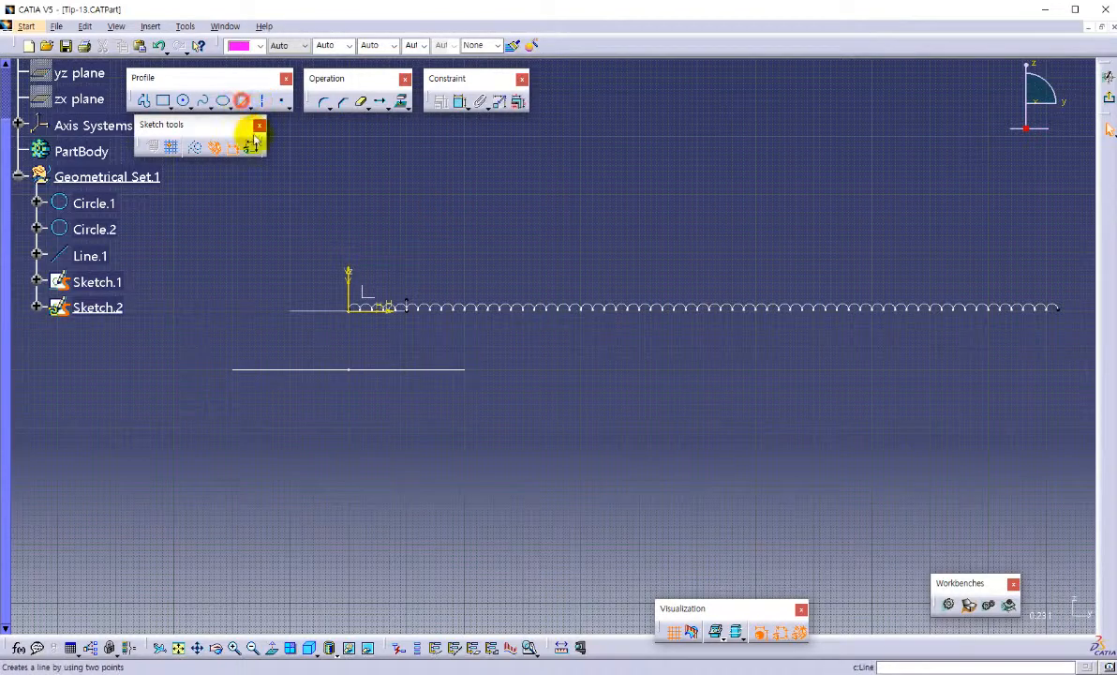
pyautogui.click(244, 100)
pyautogui.moveTo(366, 324); pyautogui.dragTo(199, 280, button='middle')
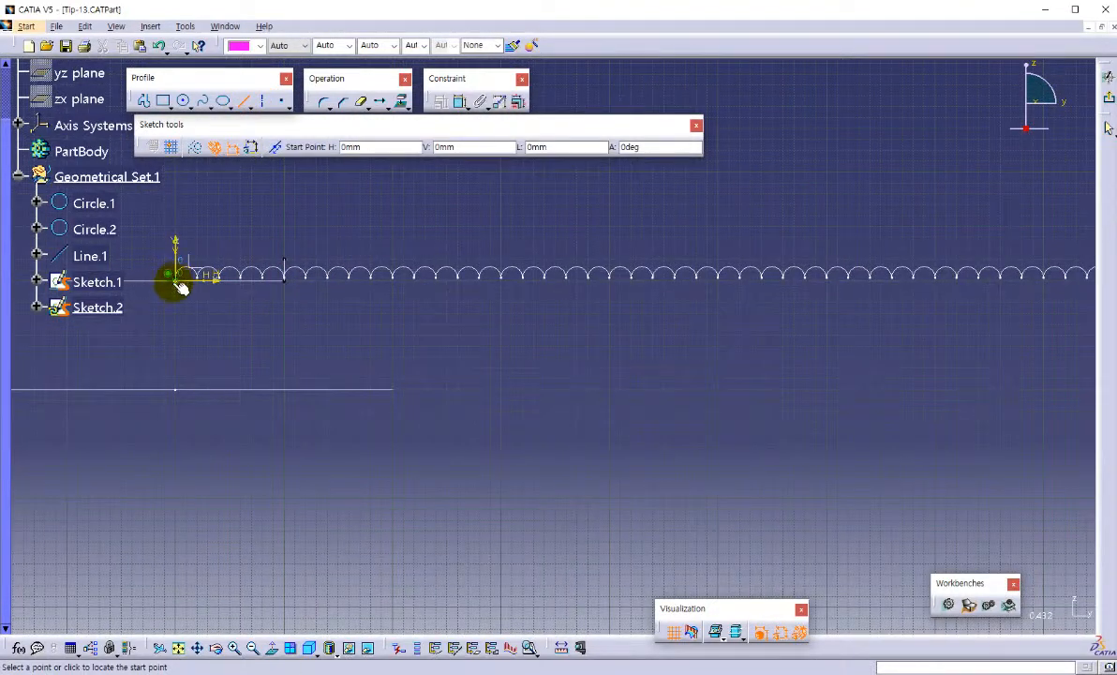
pyautogui.click(176, 275)
pyautogui.moveTo(367, 327)
pyautogui.mouseDown(button='middle')
pyautogui.moveTo(571, 394)
pyautogui.moveTo(740, 389)
pyautogui.moveTo(650, 295)
pyautogui.moveTo(815, 348)
pyautogui.moveTo(668, 377)
pyautogui.mouseUp(button='middle')
pyautogui.click(968, 325)
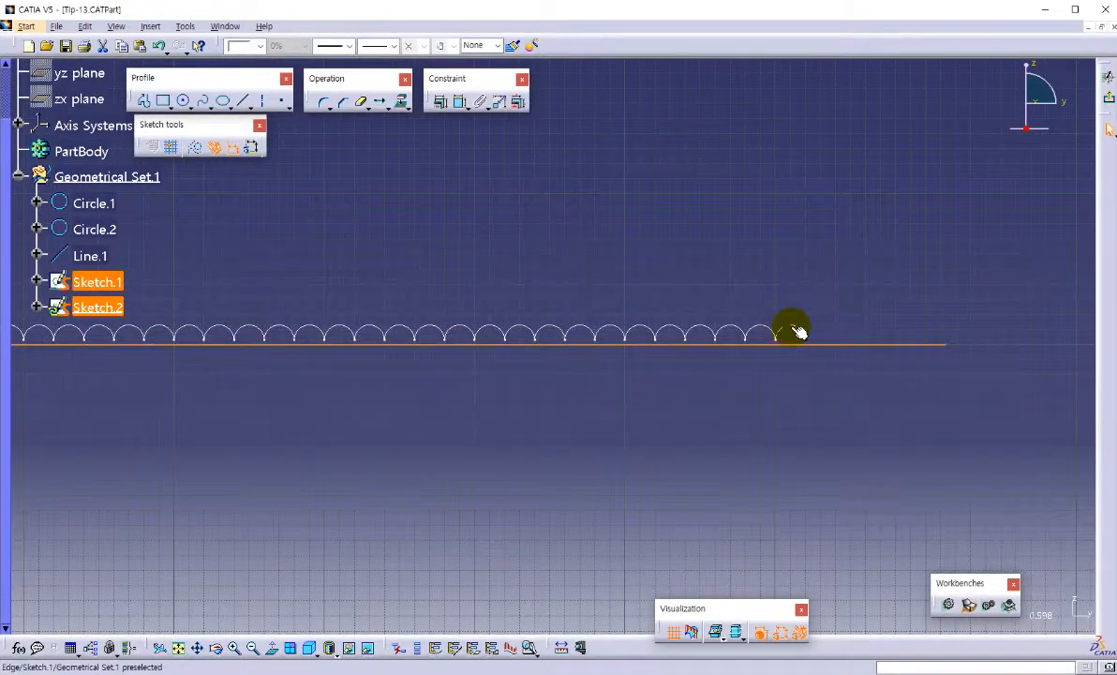
# Step: Check the reference line's extent against the last arc's end point and exit the sketch
pyautogui.click(823, 292)
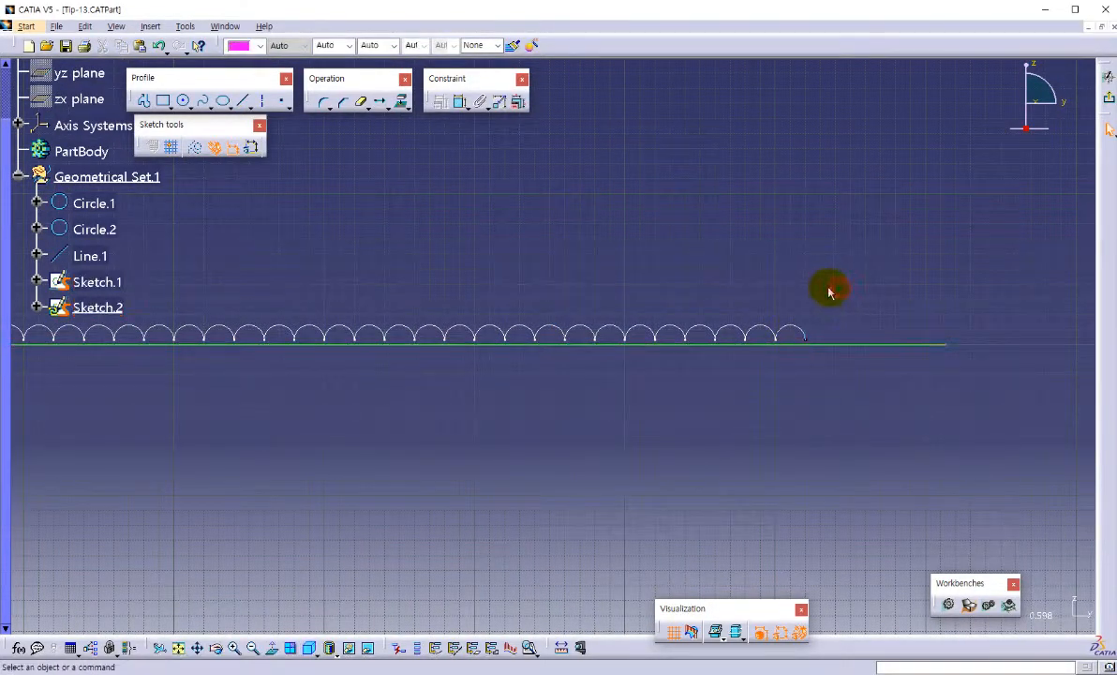
pyautogui.click(810, 344)
pyautogui.moveTo(713, 364); pyautogui.dragTo(638, 432, button='middle')
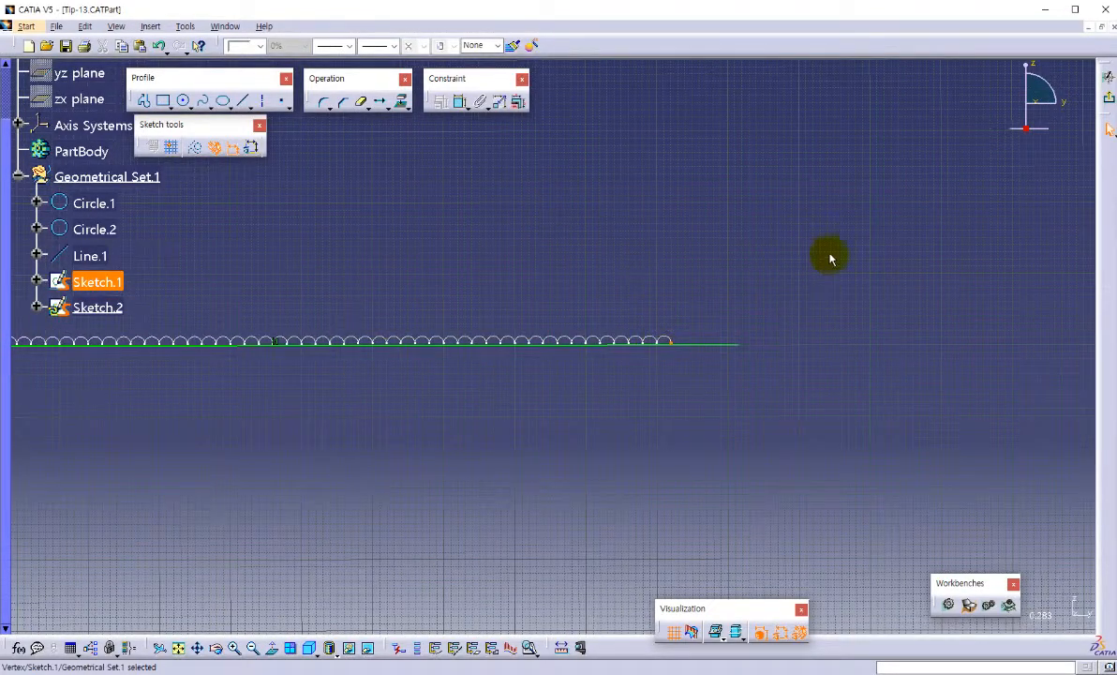
pyautogui.click(1109, 98)
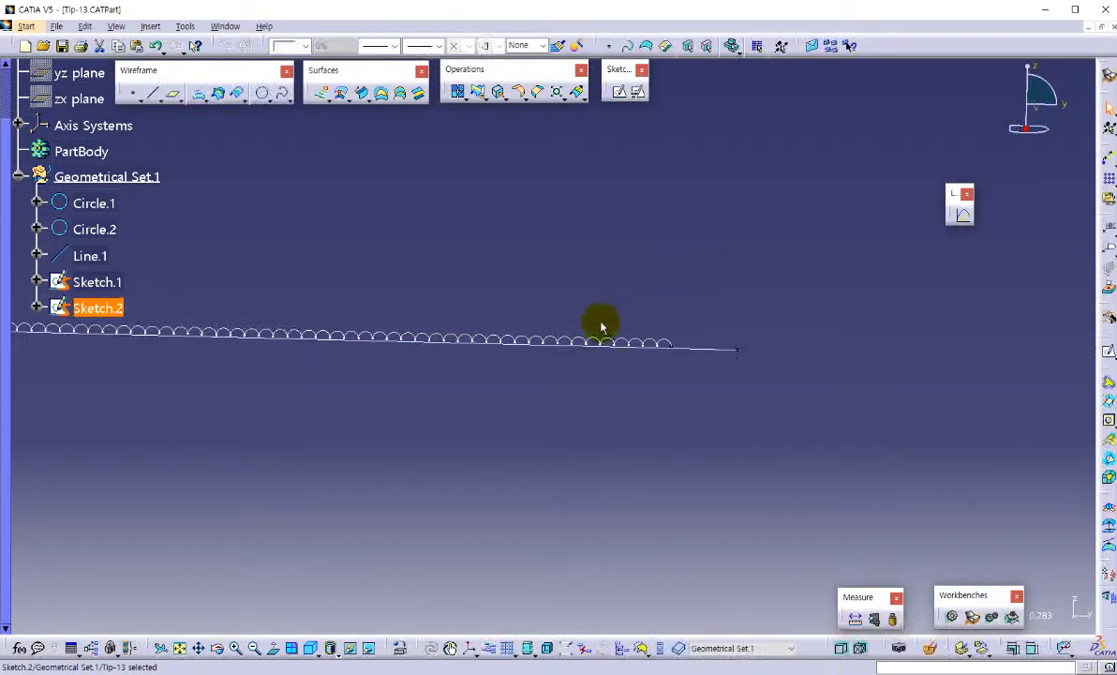
# Step: Start a law definition with the straight line sketch (Sketch.2) as reference and the arc sketch (Sketch.1) as definition
pyautogui.moveTo(602, 326); pyautogui.dragTo(849, 383, button='middle')
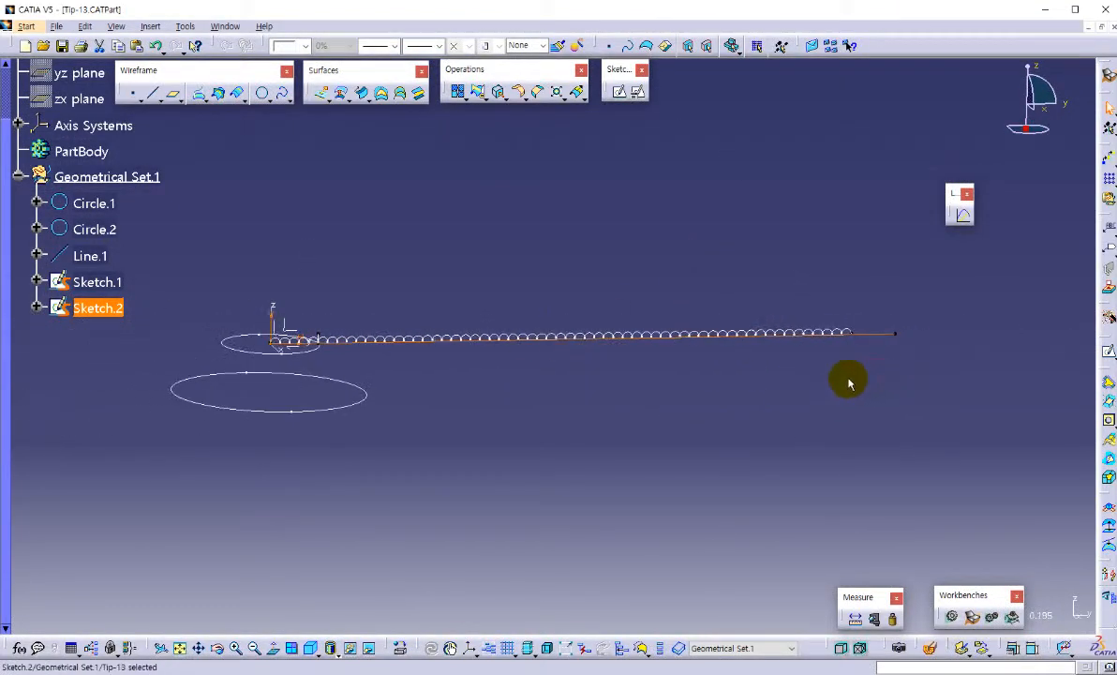
pyautogui.click(965, 218)
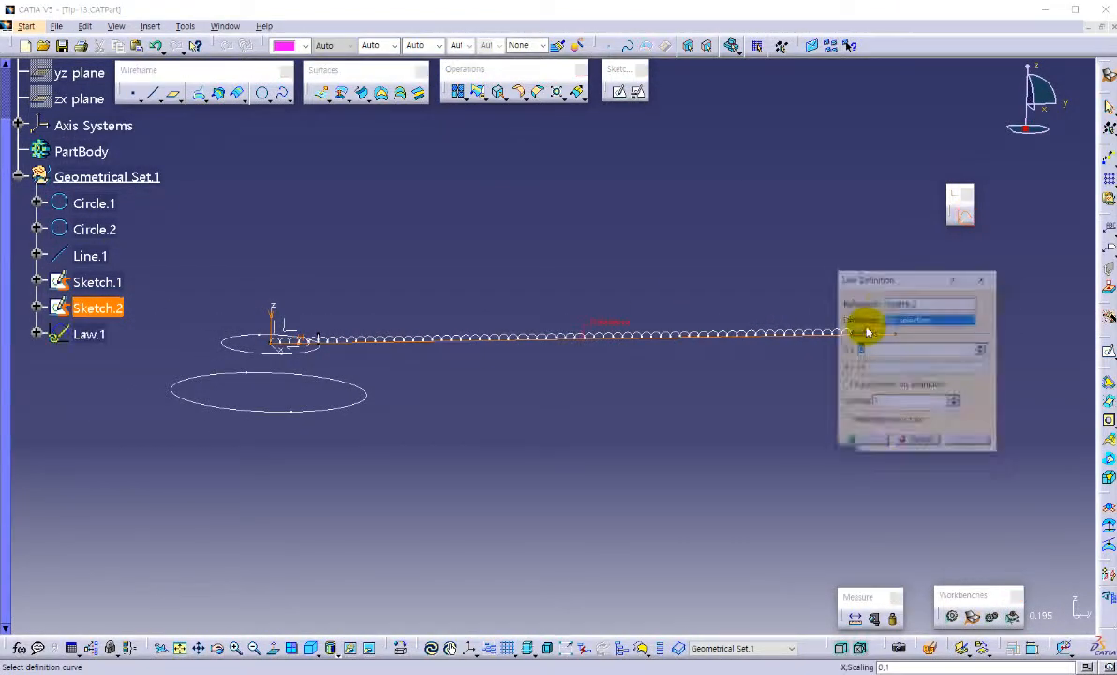
pyautogui.moveTo(598, 393); pyautogui.dragTo(692, 355, button='middle')
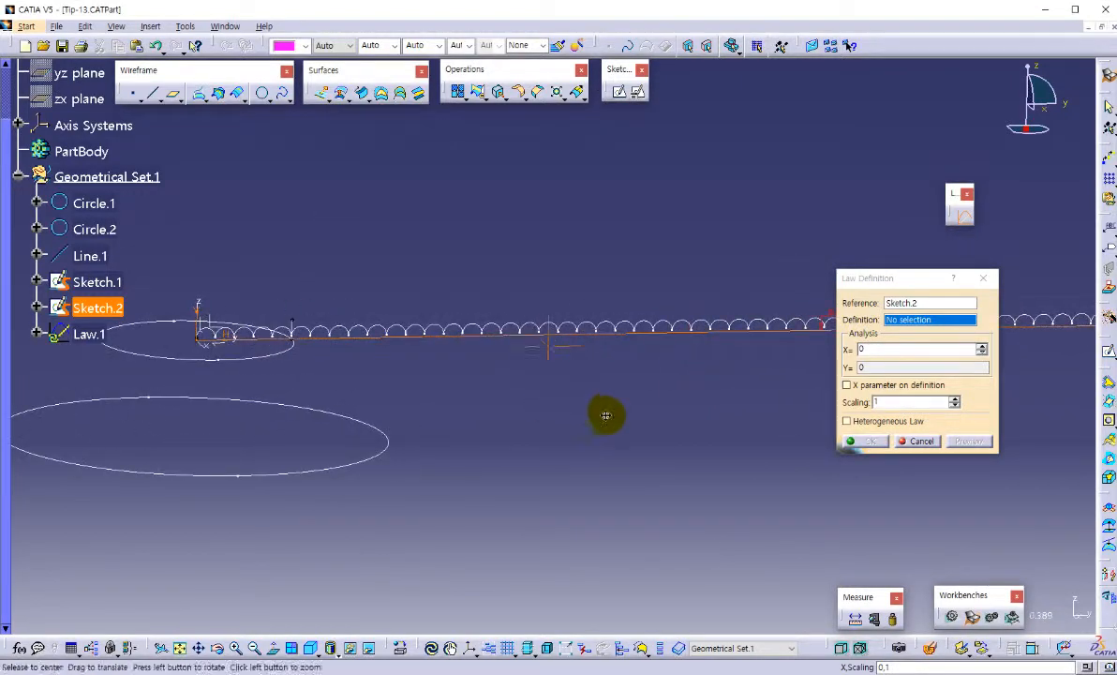
pyautogui.moveTo(604, 416); pyautogui.dragTo(661, 361, button='middle')
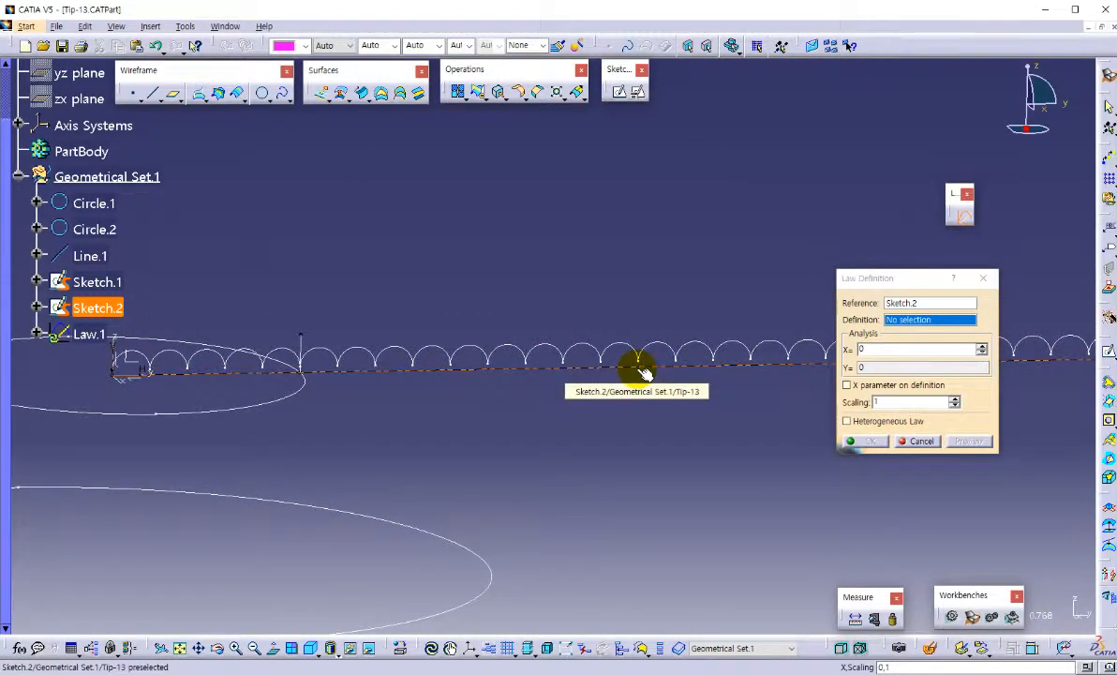
pyautogui.click(633, 348)
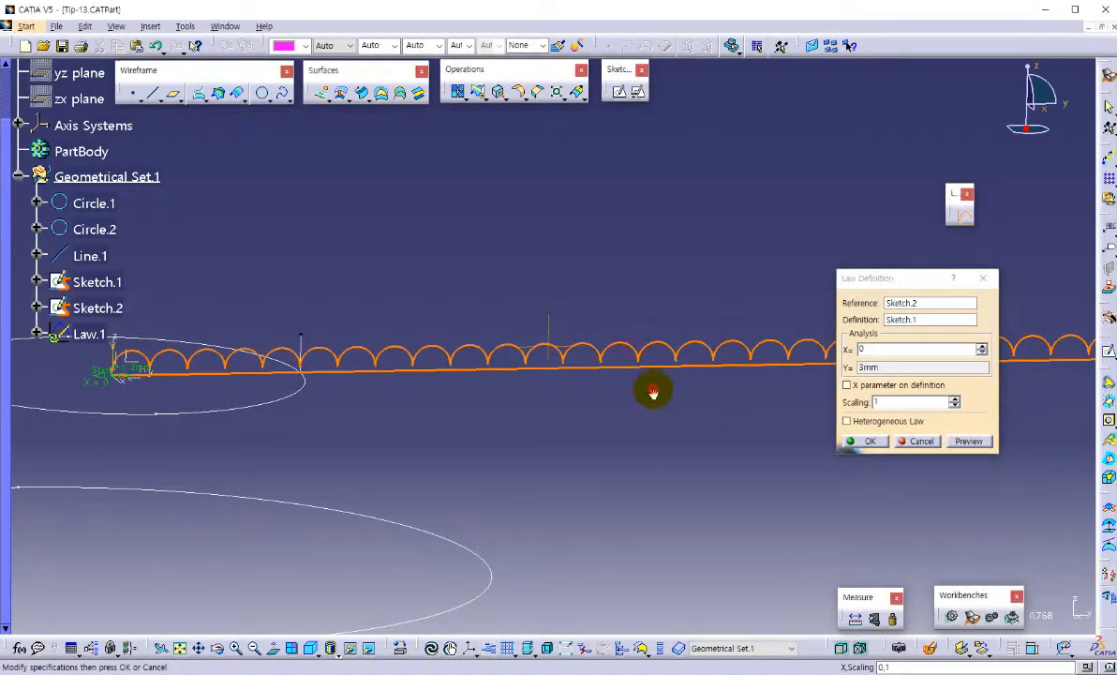
# Step: Inspect the law curve from its start to its end, and create the law with scaling 1
pyautogui.moveTo(652, 392)
pyautogui.mouseDown(button='middle')
pyautogui.moveTo(657, 465)
pyautogui.moveTo(499, 442)
pyautogui.moveTo(811, 454)
pyautogui.mouseUp(button='middle')
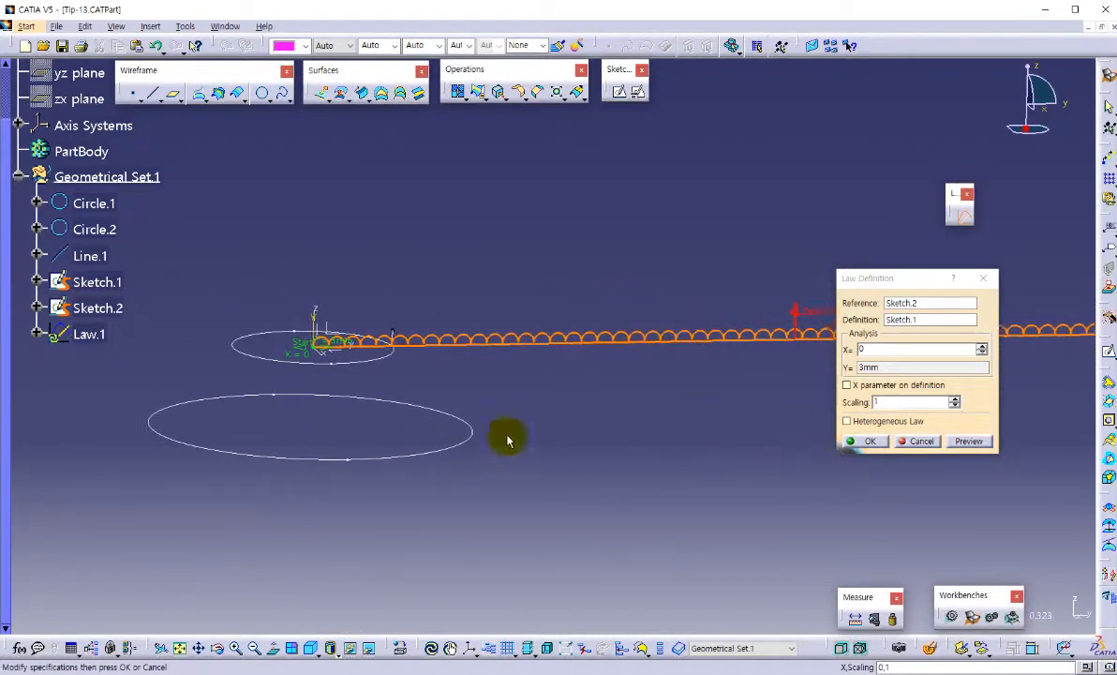
pyautogui.moveTo(509, 441); pyautogui.dragTo(717, 310, button='middle')
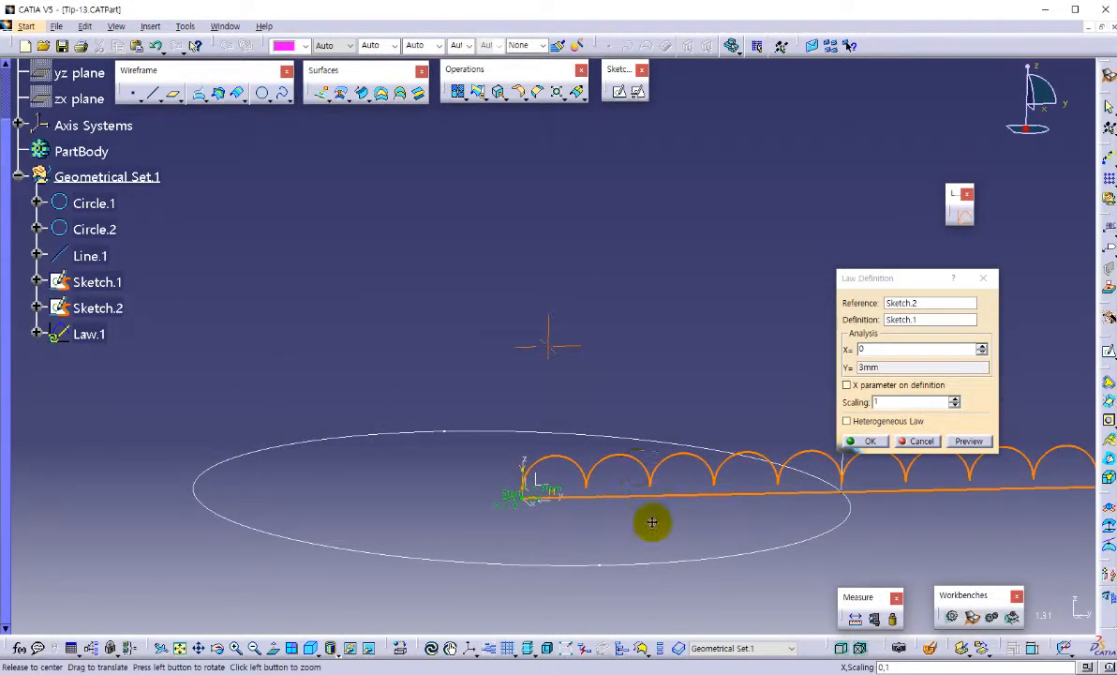
pyautogui.moveTo(651, 521); pyautogui.dragTo(729, 204, button='middle')
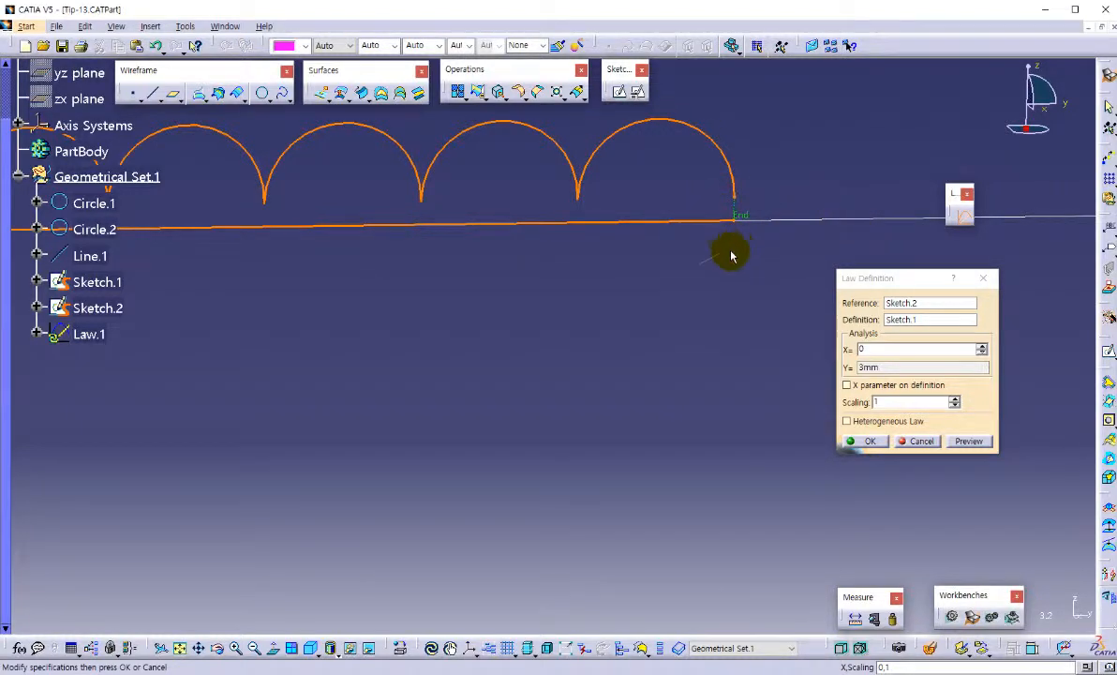
pyautogui.moveTo(731, 255); pyautogui.dragTo(740, 436, button='middle')
pyautogui.moveTo(588, 410); pyautogui.dragTo(681, 404, button='middle')
pyautogui.click(870, 441)
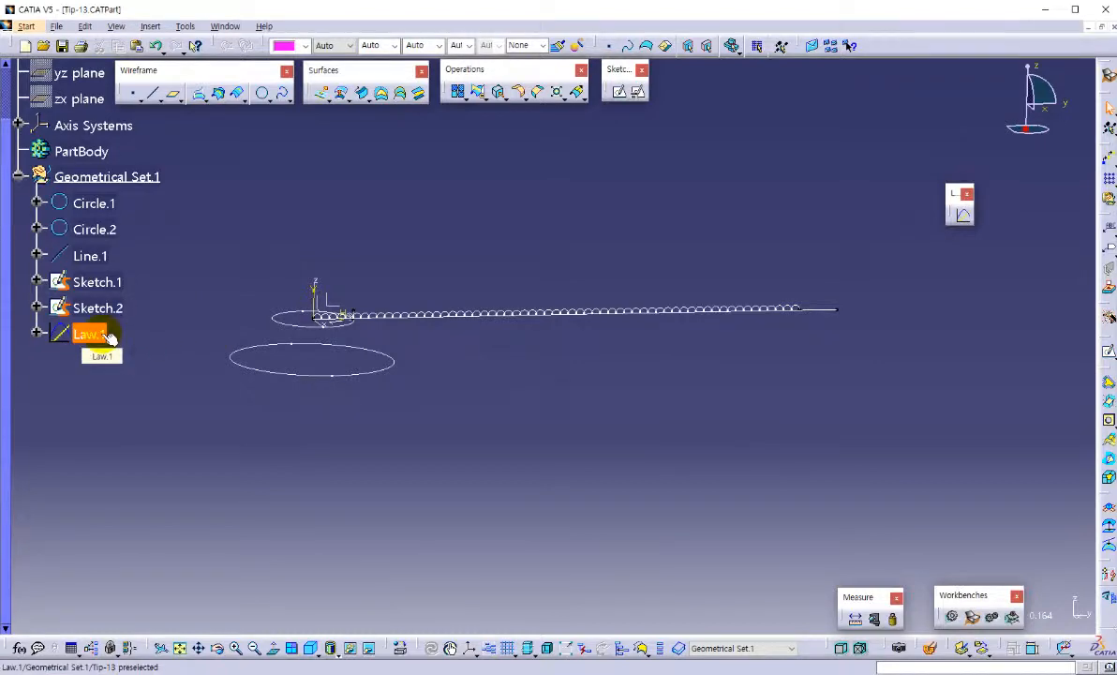
# Step: Reopen Law.1, examine its X and Y values along the first arc, and close it without changes
pyautogui.moveTo(607, 414); pyautogui.dragTo(600, 281, button='middle')
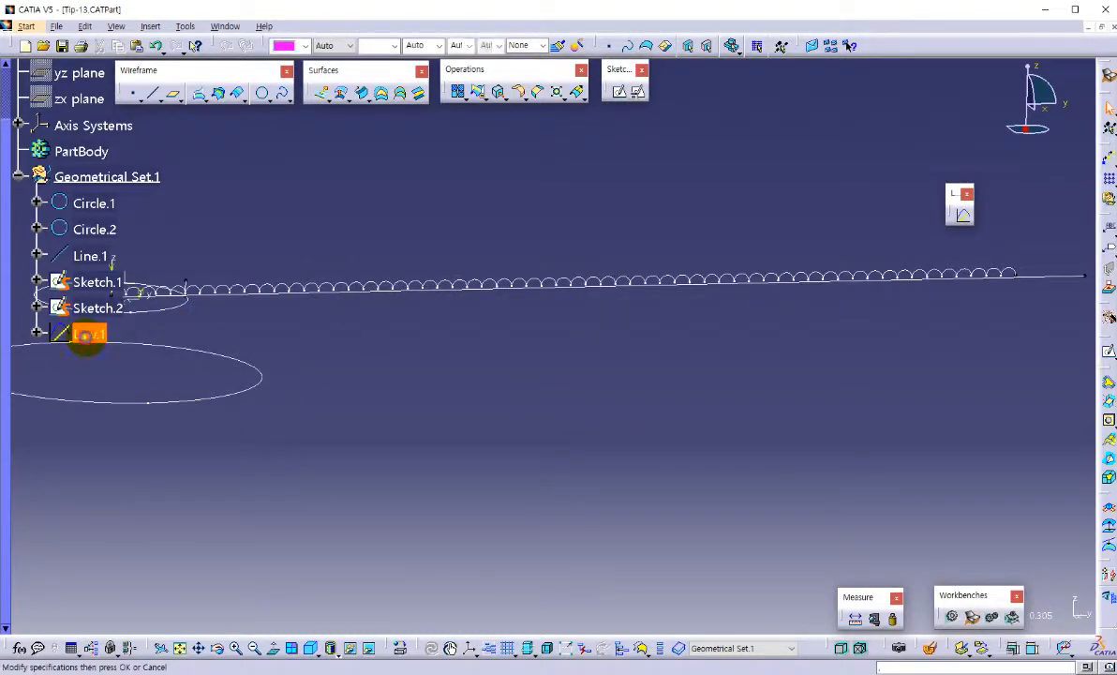
pyautogui.doubleClick(88, 336)
pyautogui.moveTo(369, 343); pyautogui.dragTo(410, 277, button='middle')
pyautogui.moveTo(406, 280); pyautogui.dragTo(528, 284)
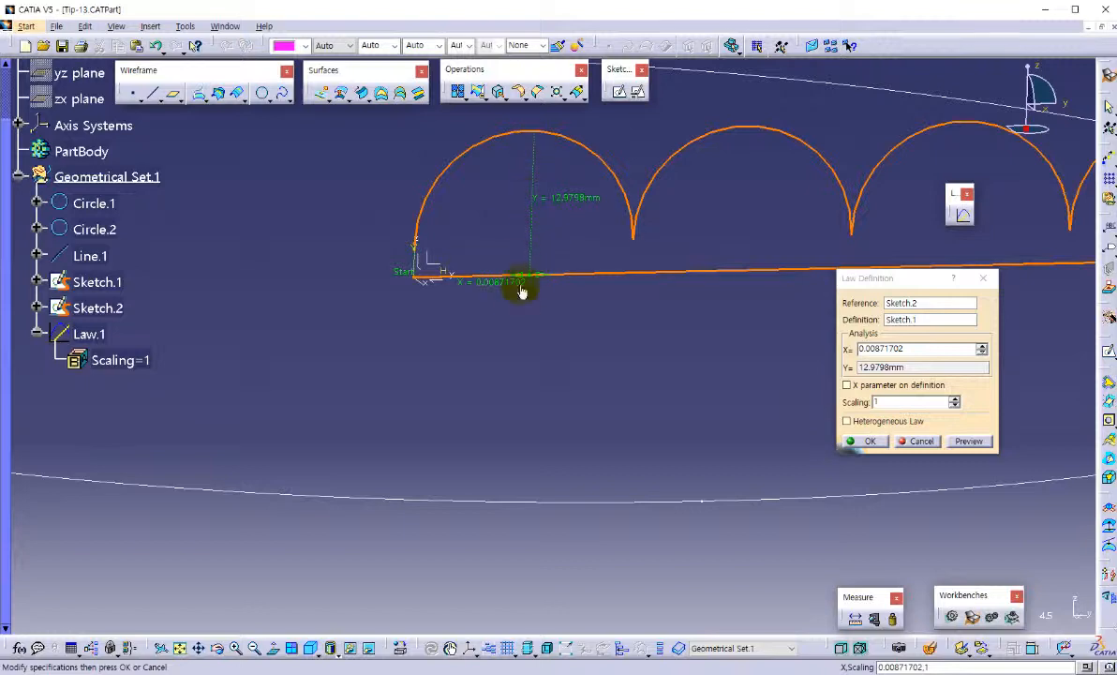
pyautogui.moveTo(518, 287); pyautogui.dragTo(618, 266)
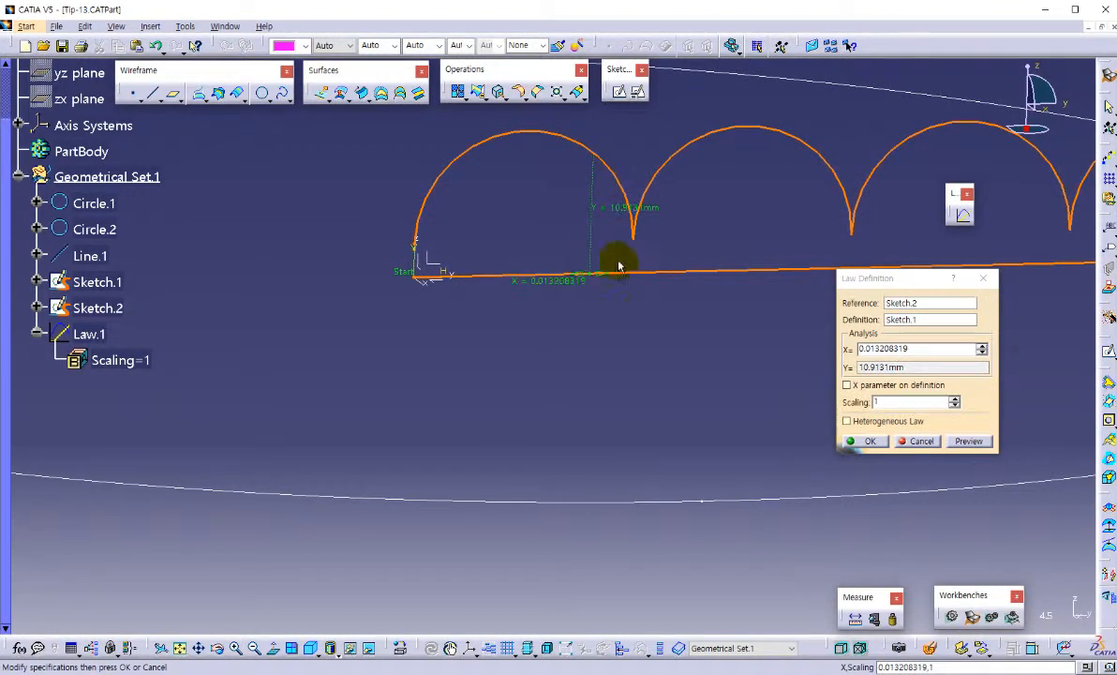
pyautogui.click(922, 441)
# Step: Start a line-profile swept surface with the Two limits subtype, using Circle.1 and Circle.2 as guide curves
pyautogui.moveTo(691, 371); pyautogui.dragTo(609, 328, button='middle')
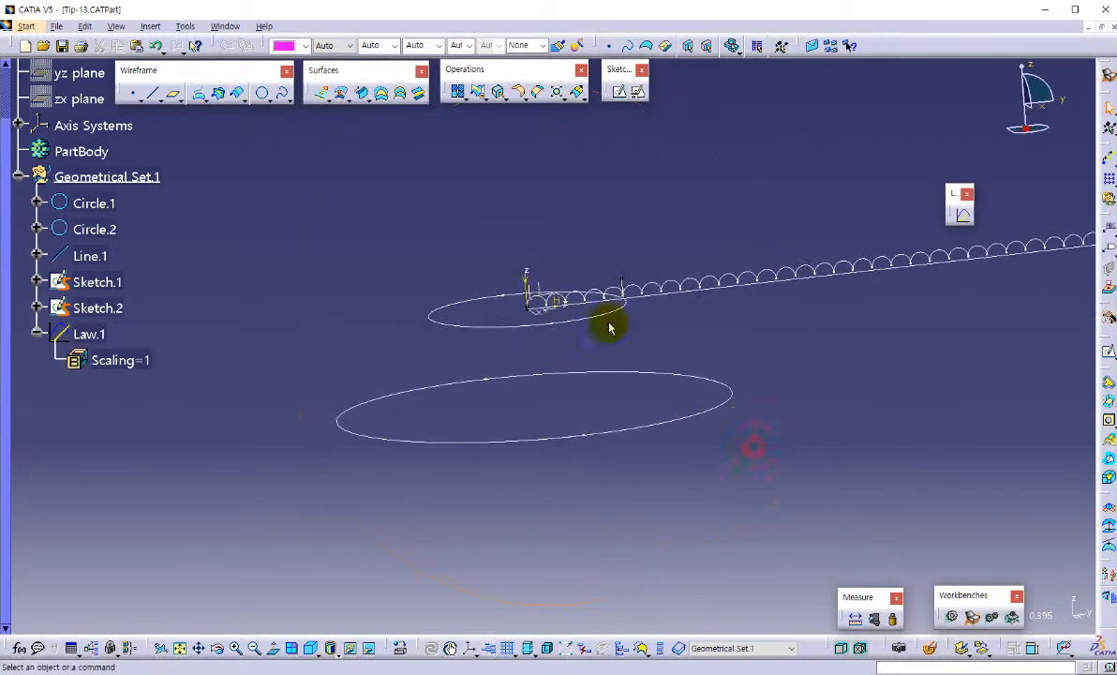
pyautogui.click(361, 97)
pyautogui.moveTo(705, 398); pyautogui.dragTo(707, 429, button='middle')
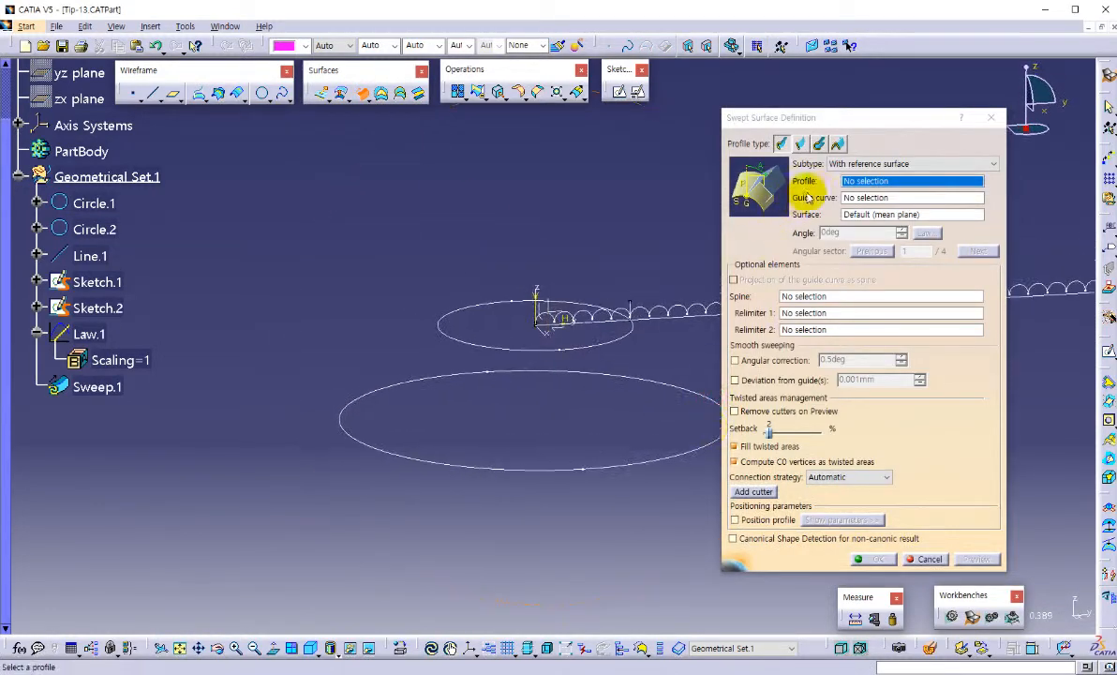
pyautogui.click(802, 144)
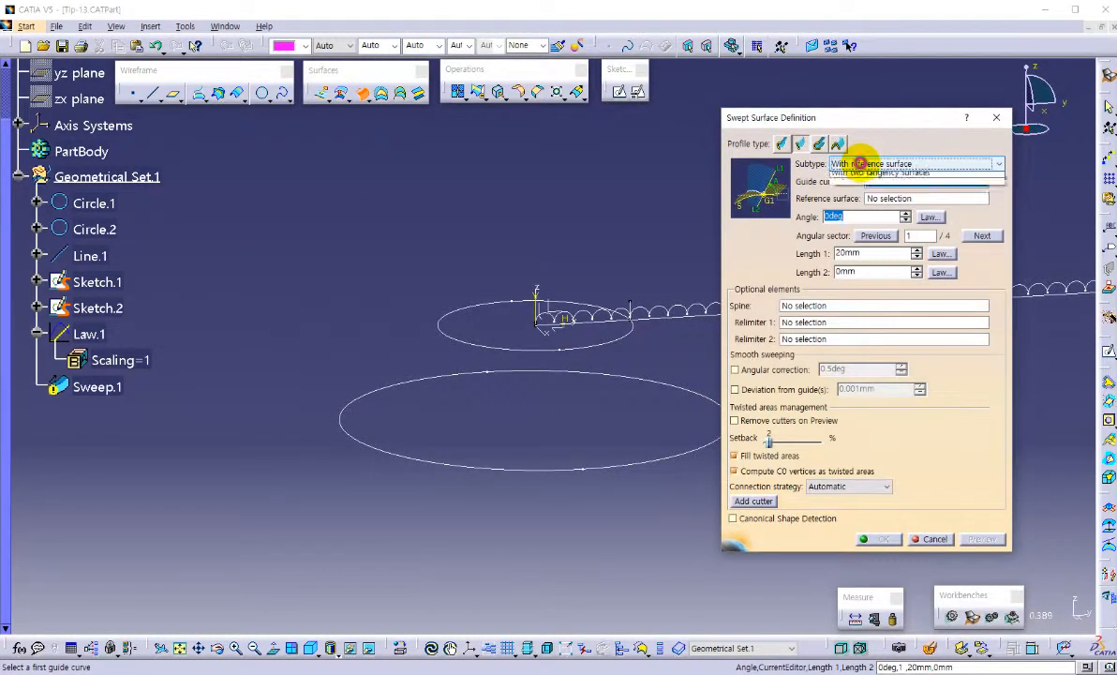
pyautogui.click(858, 164)
pyautogui.click(859, 176)
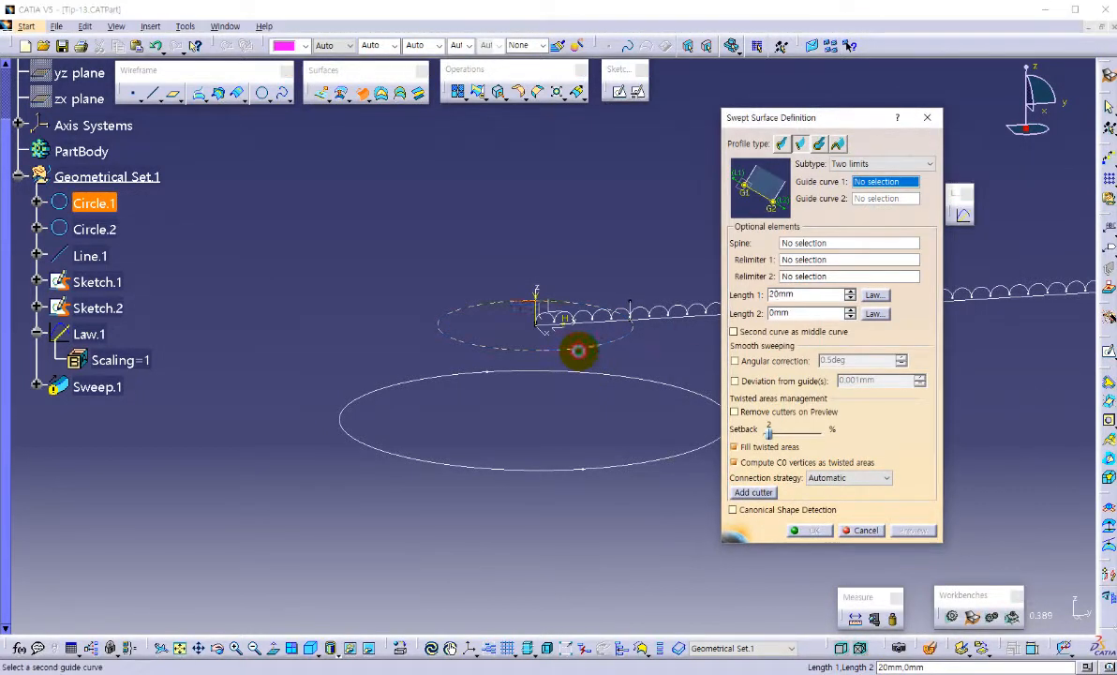
pyautogui.click(579, 351)
pyautogui.click(569, 469)
# Step: Set the sweep's Length 1 to 0 mm, preview it, and create the conical surface between the circles
pyautogui.doubleClick(806, 296)
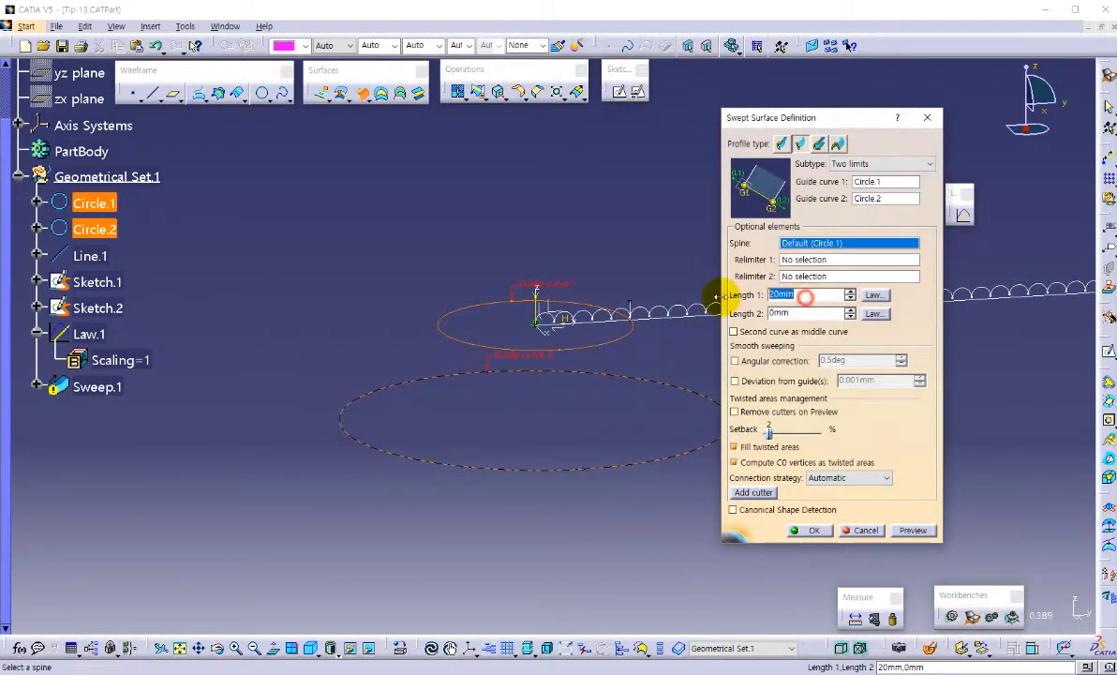
pyautogui.moveTo(671, 419); pyautogui.dragTo(542, 351, button='middle')
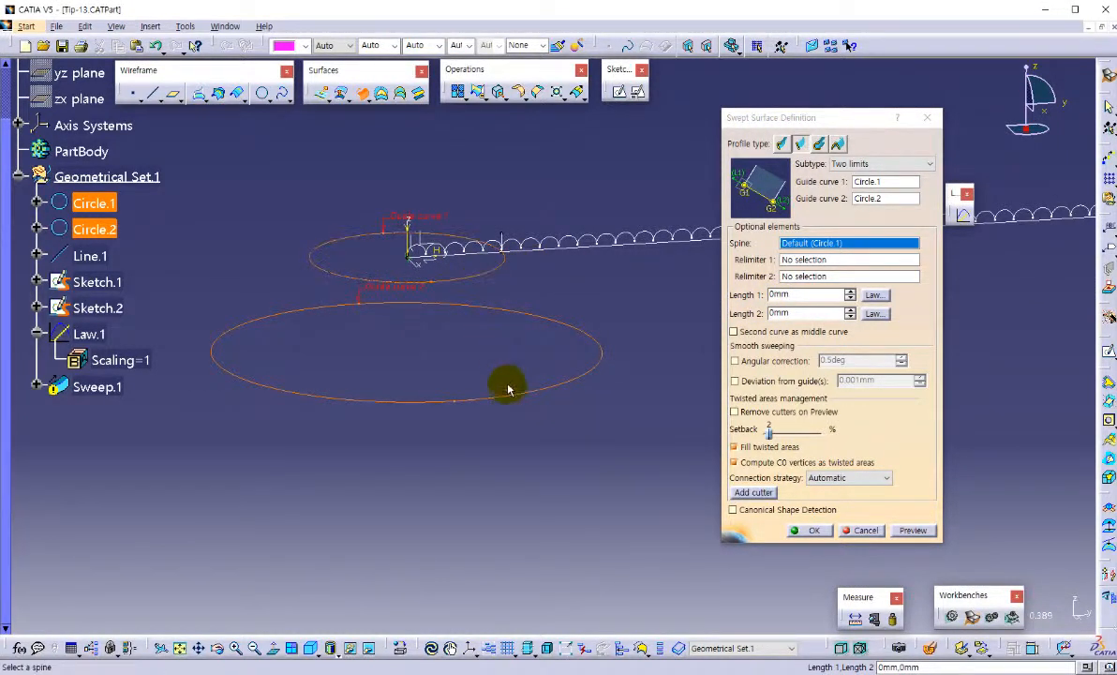
pyautogui.click(912, 530)
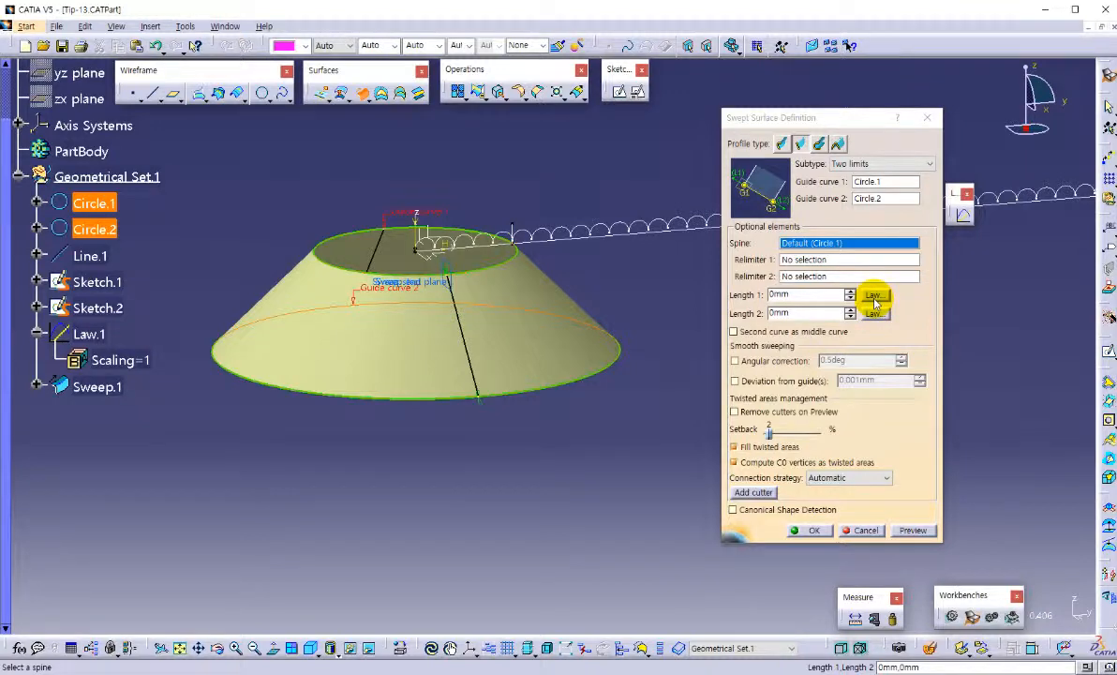
pyautogui.click(813, 530)
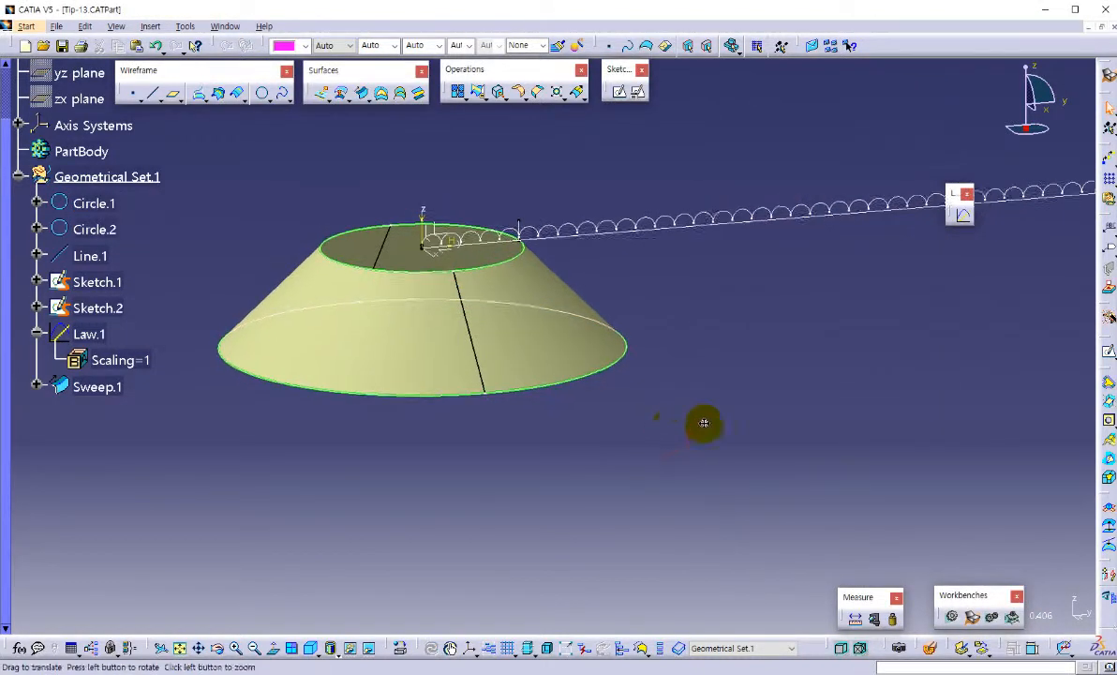
# Step: Start a second line sweep with the With reference surface subtype, using Circle.2 as guide curve and the conical Sweep.1 as reference surface
pyautogui.moveTo(704, 423); pyautogui.dragTo(766, 413, button='middle')
pyautogui.click(363, 96)
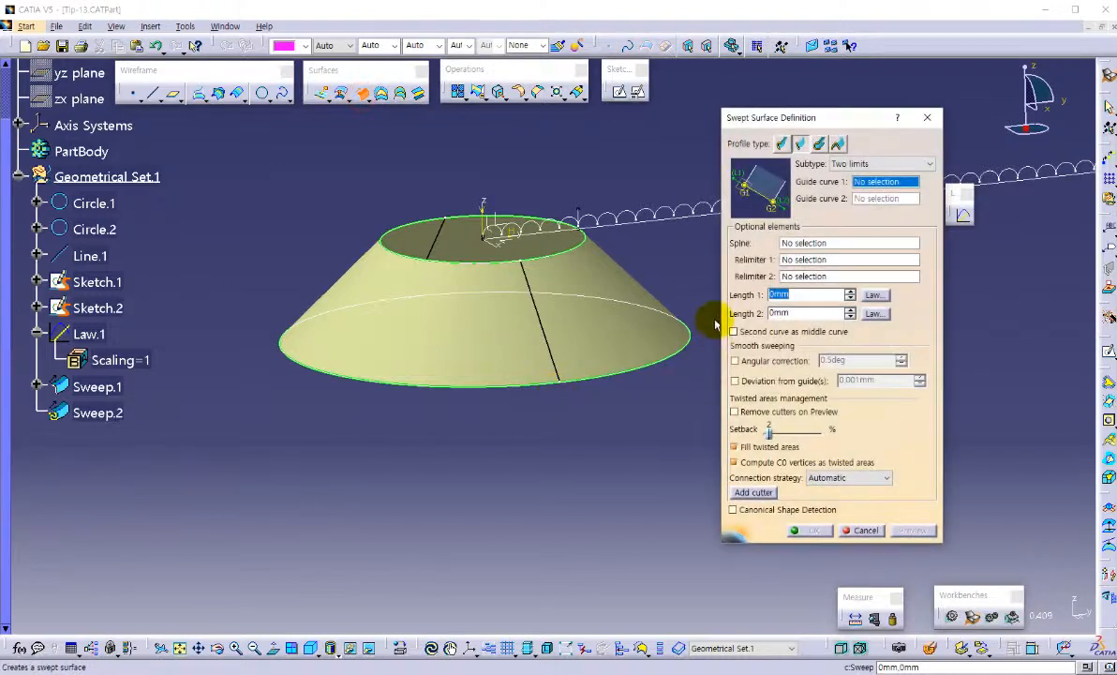
pyautogui.click(849, 166)
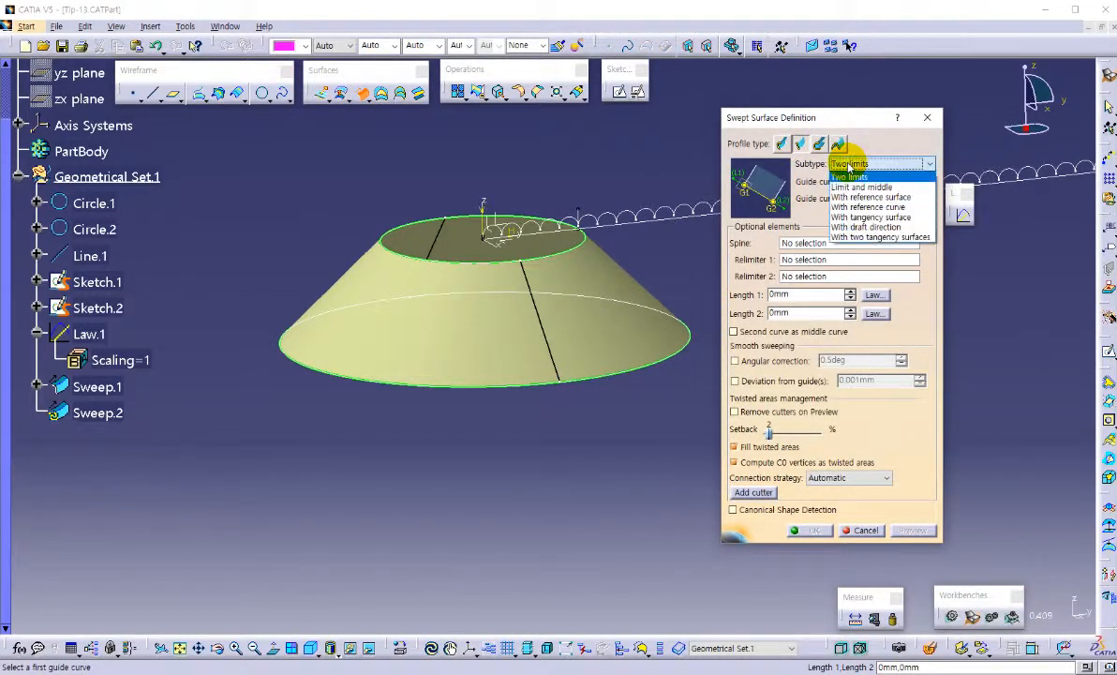
pyautogui.click(872, 198)
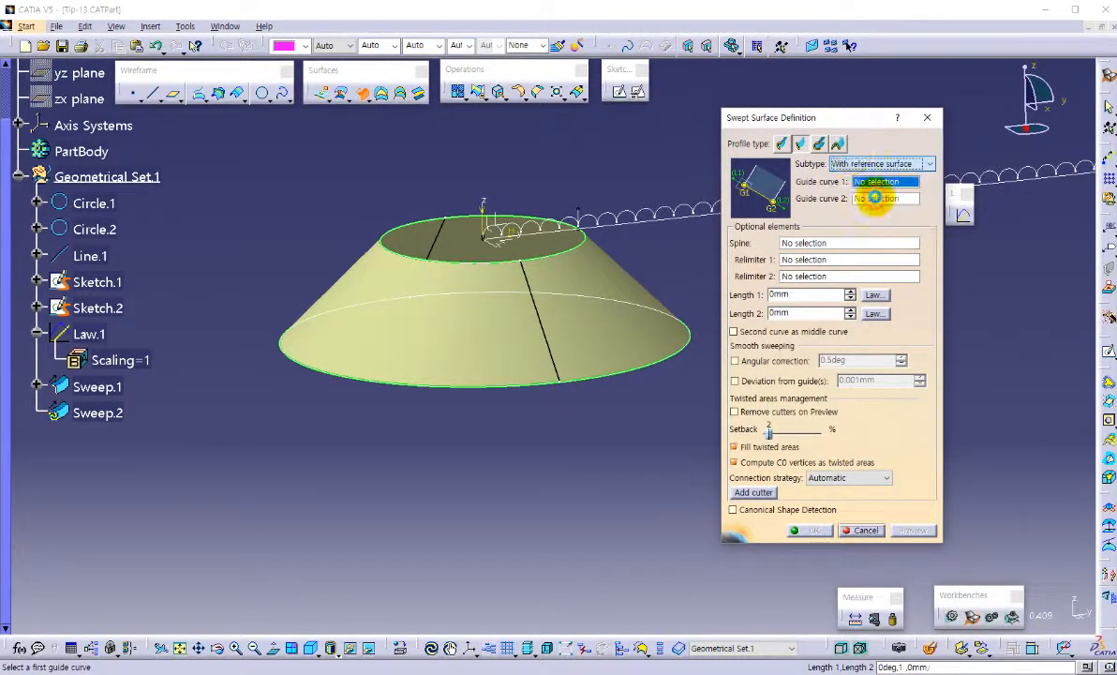
pyautogui.moveTo(827, 123); pyautogui.dragTo(847, 122)
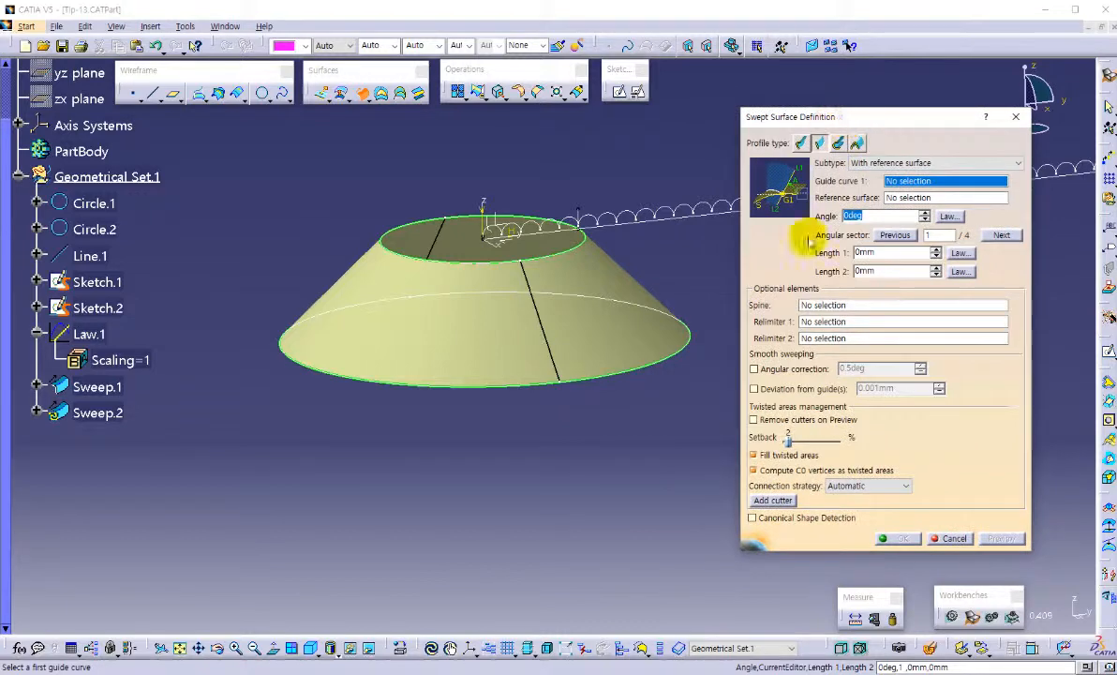
pyautogui.click(673, 364)
pyautogui.click(611, 329)
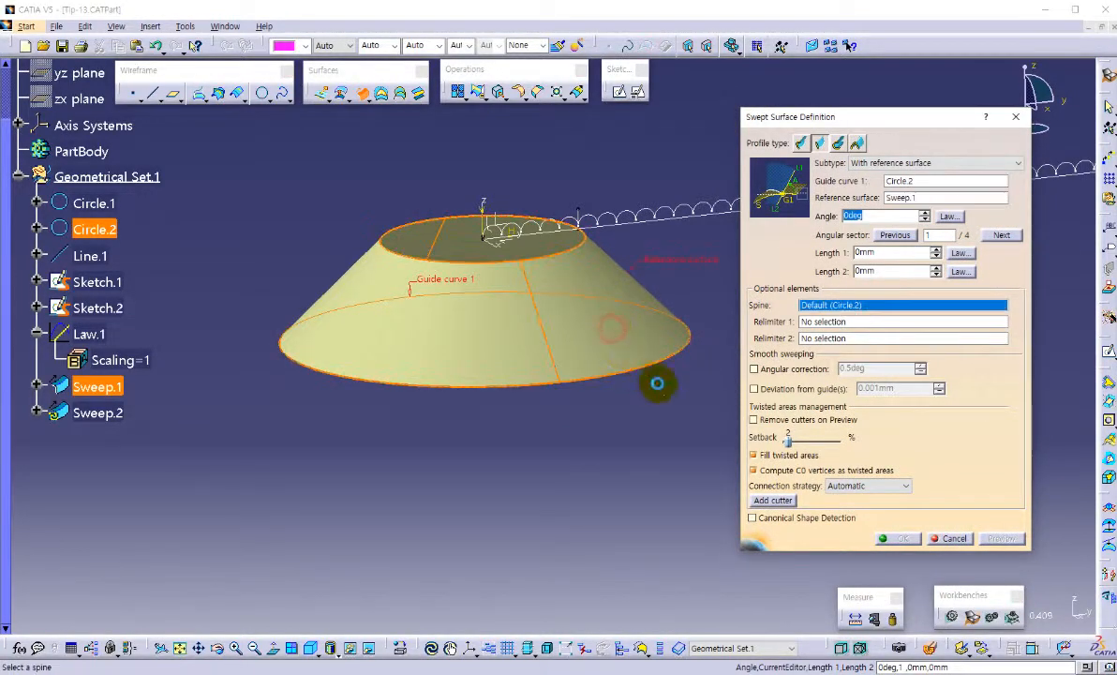
# Step: Set the second sweep's angle to 30deg and Length 1 to 30 mm, and preview the surface
pyautogui.click(884, 217)
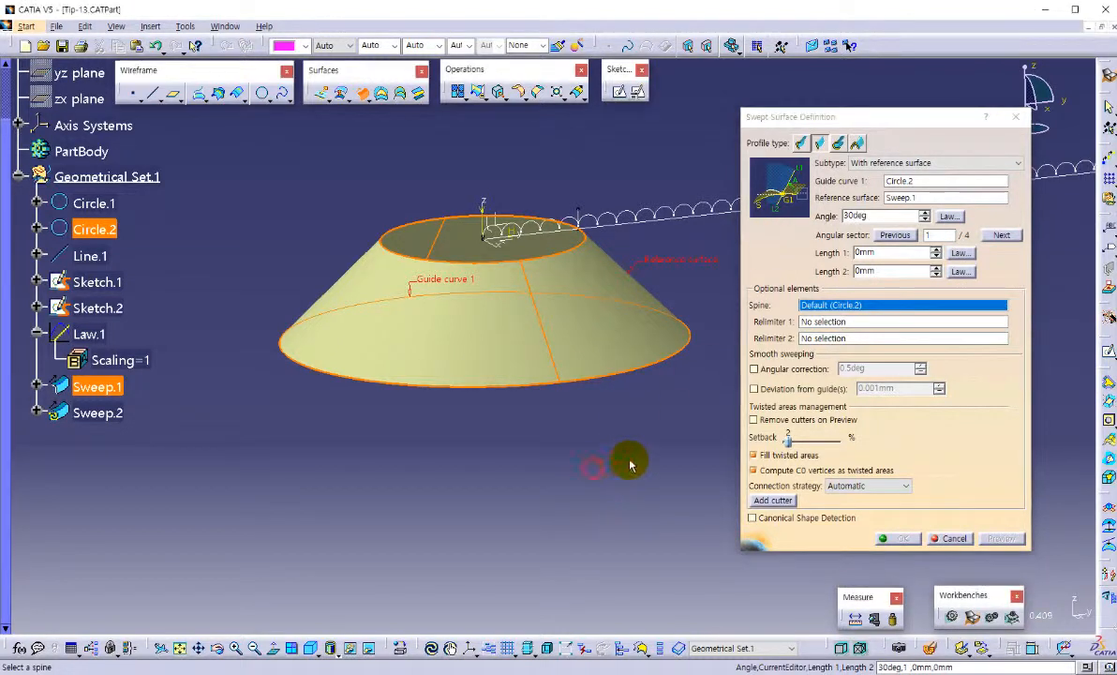
pyautogui.middleClick(587, 450)
pyautogui.moveTo(587, 450); pyautogui.dragTo(534, 442, button='middle')
pyautogui.click(884, 253)
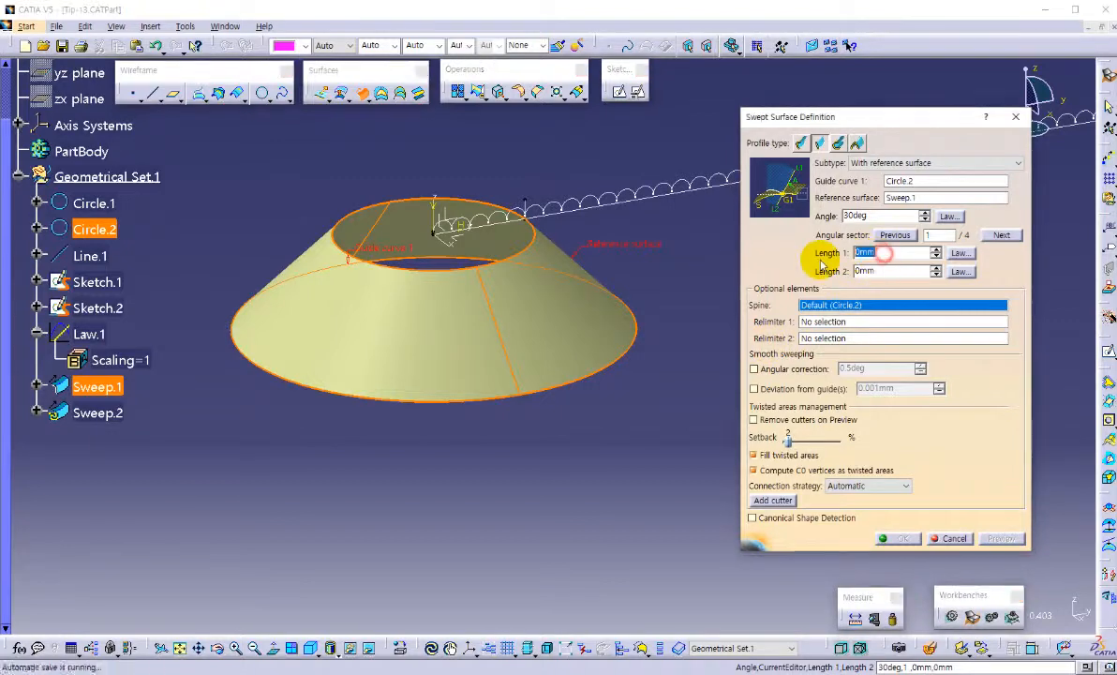
pyautogui.click(655, 451)
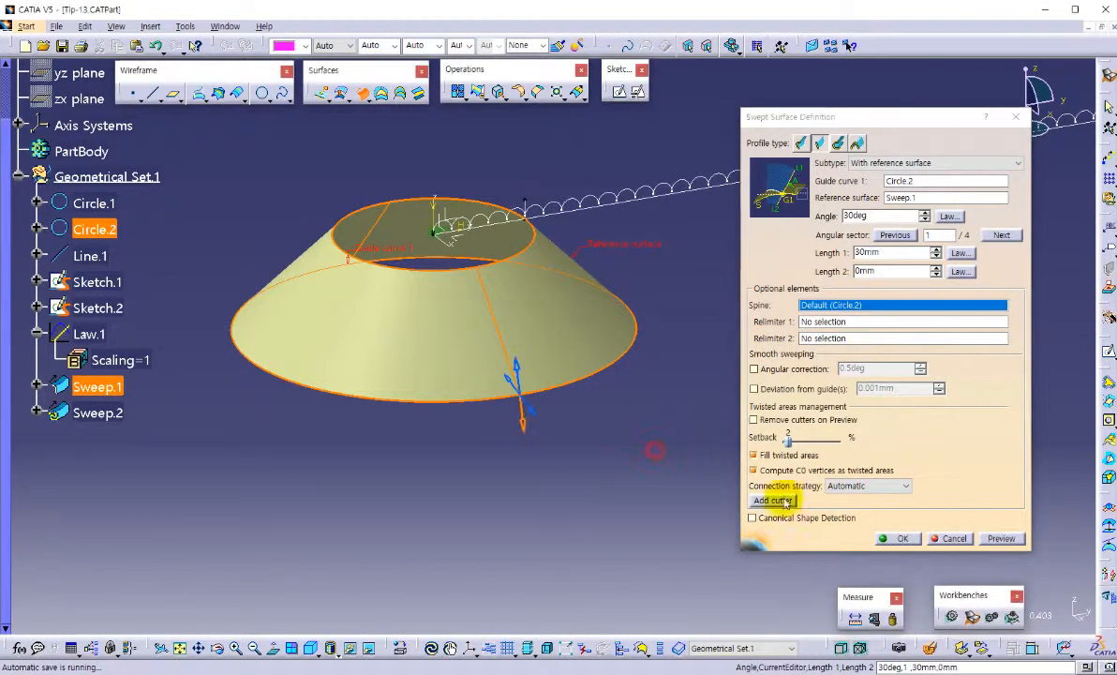
pyautogui.click(1001, 538)
pyautogui.moveTo(532, 468); pyautogui.dragTo(525, 441, button='middle')
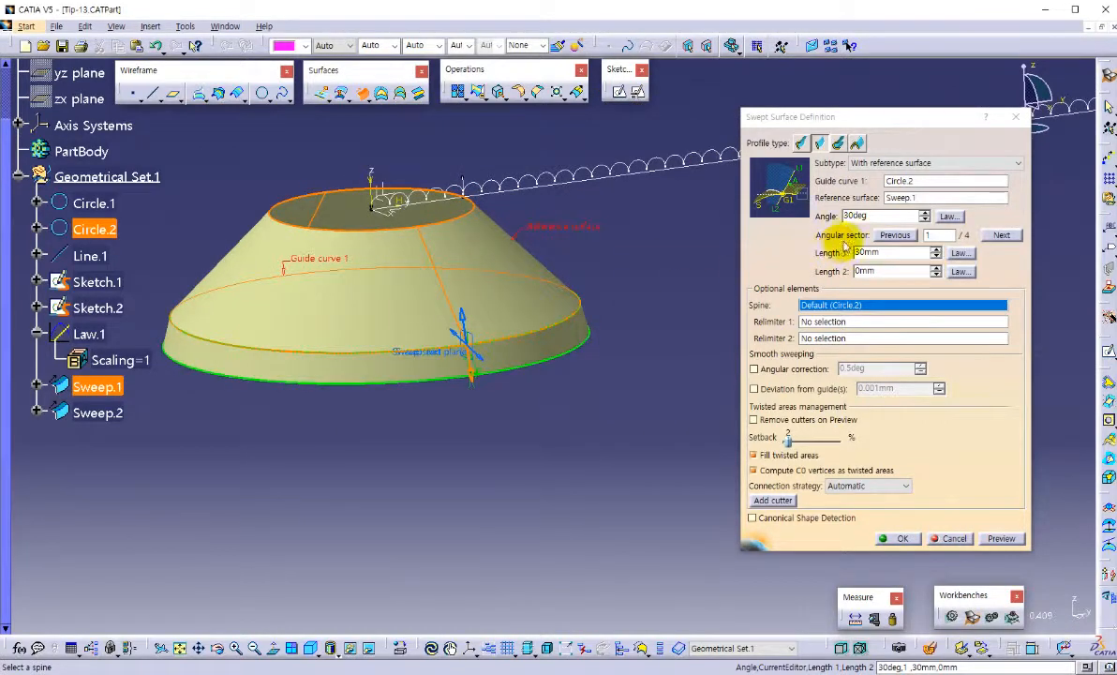
# Step: Set the second sweep's angle to 20deg and preview the resulting surface around Circle.2
pyautogui.doubleClick(882, 218)
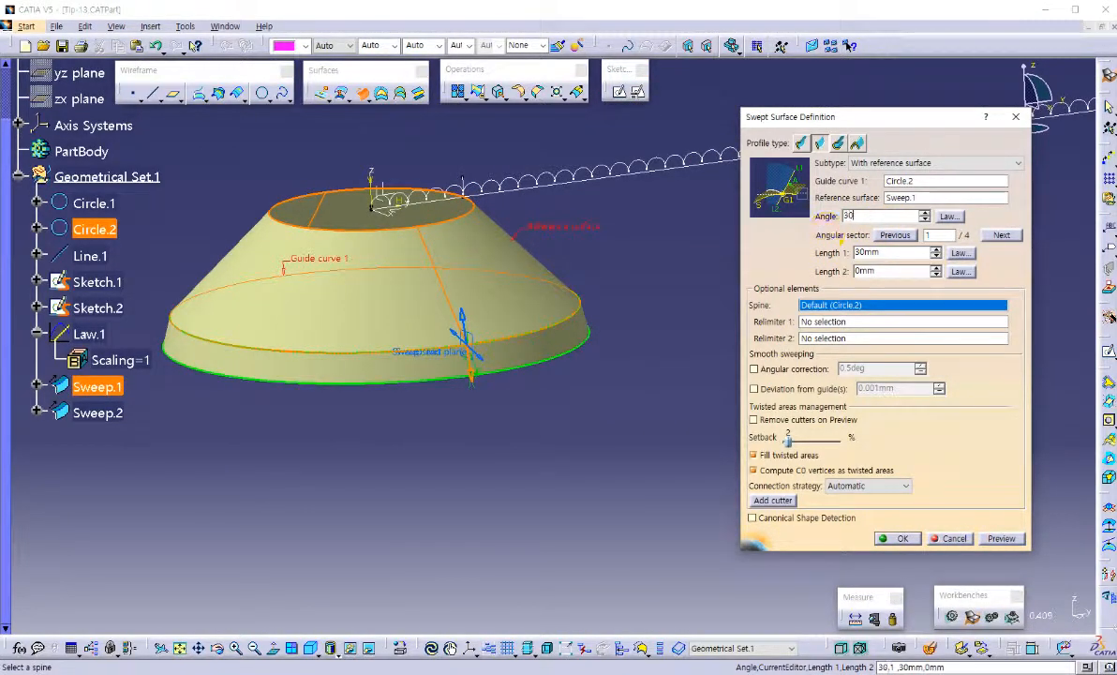
pyautogui.click(686, 419)
pyautogui.click(1004, 543)
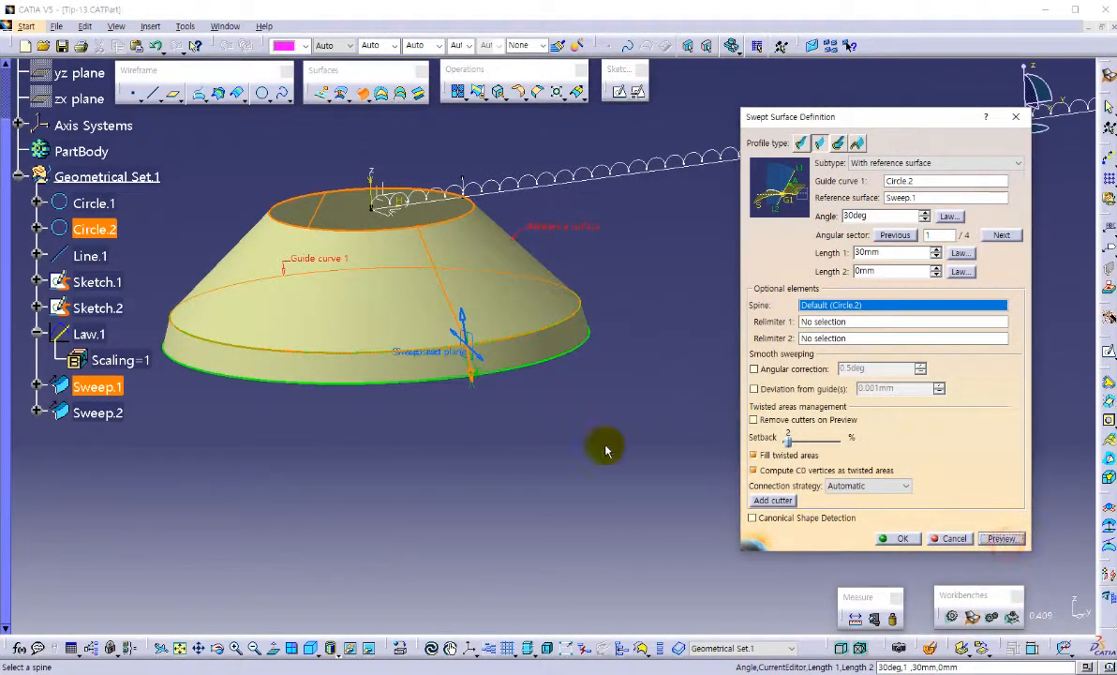
pyautogui.moveTo(531, 442); pyautogui.dragTo(583, 438, button='middle')
pyautogui.click(871, 215)
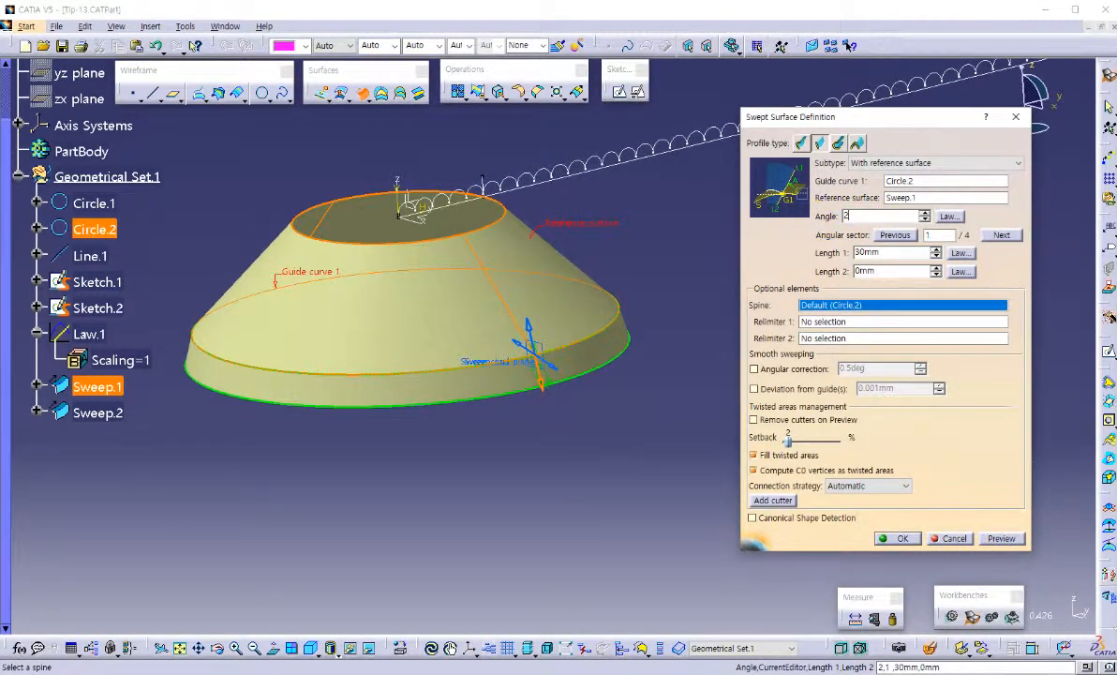
pyautogui.click(998, 538)
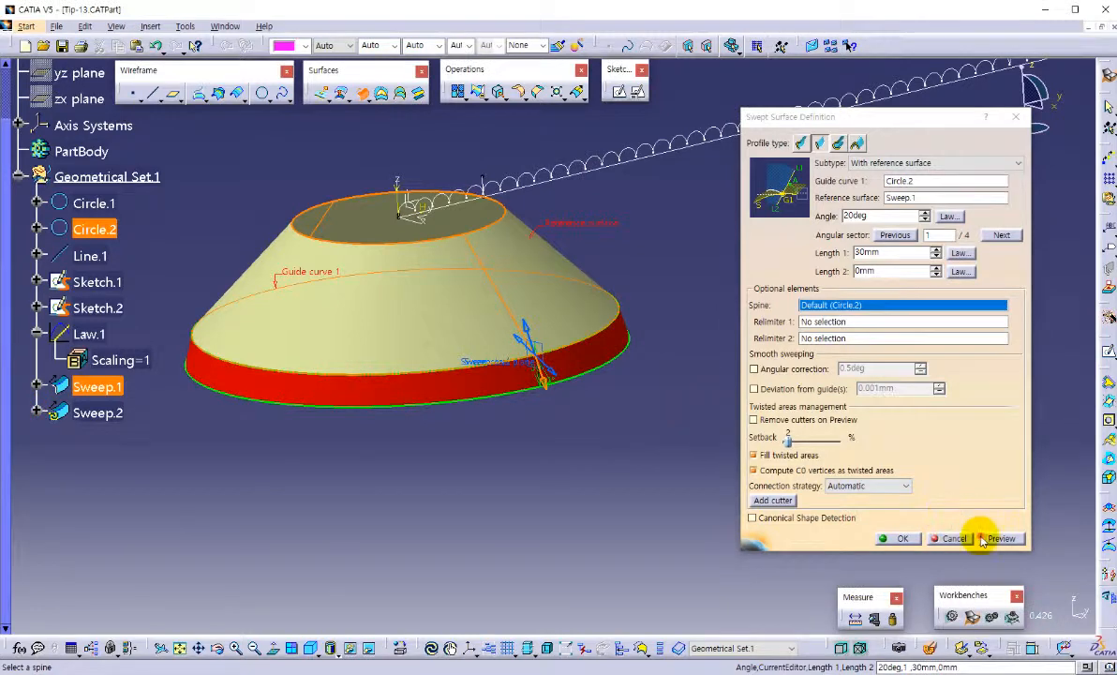
pyautogui.moveTo(569, 457); pyautogui.dragTo(619, 271, button='middle')
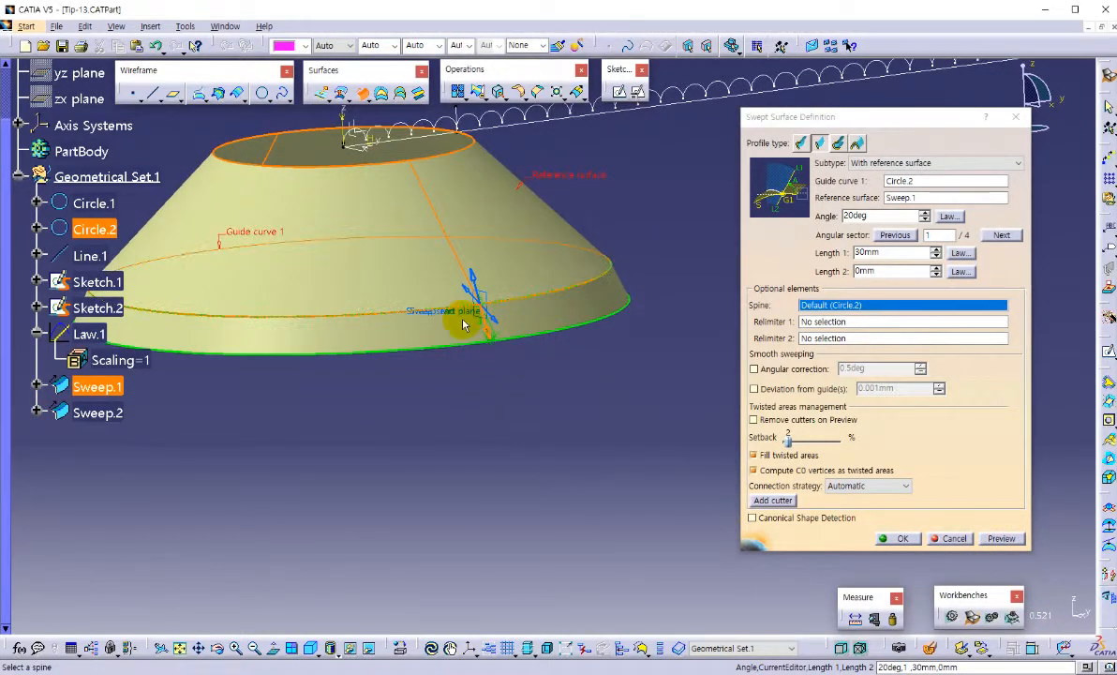
pyautogui.moveTo(505, 347); pyautogui.dragTo(656, 356, button='middle')
pyautogui.moveTo(583, 408); pyautogui.dragTo(482, 443, button='middle')
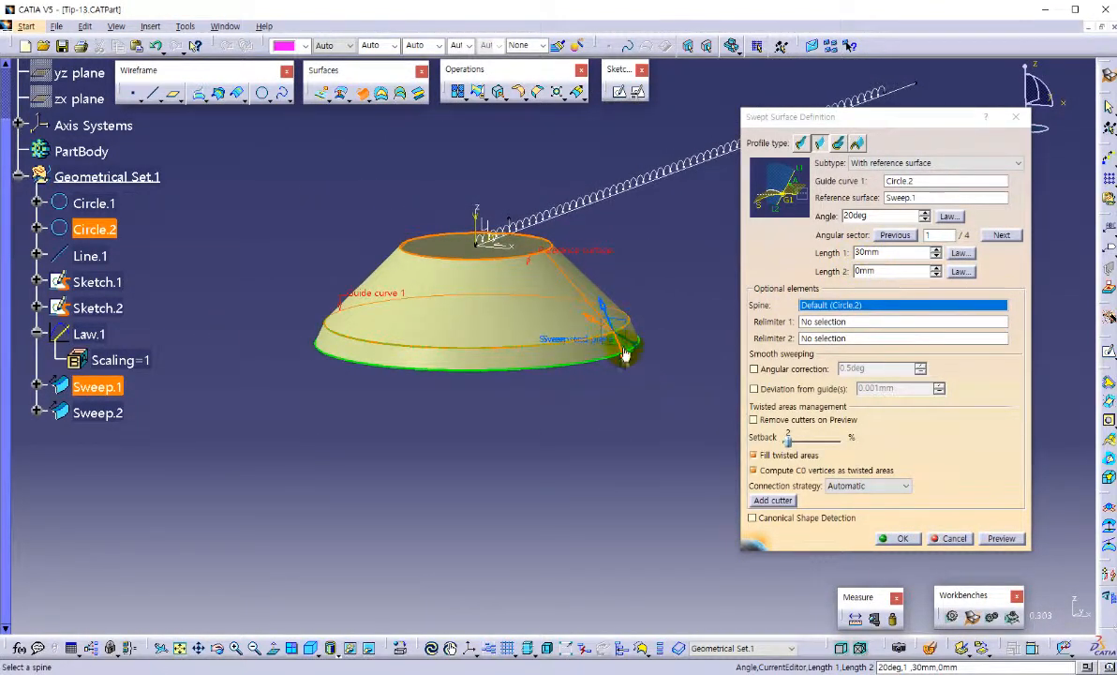
pyautogui.moveTo(626, 354); pyautogui.dragTo(624, 398, button='middle')
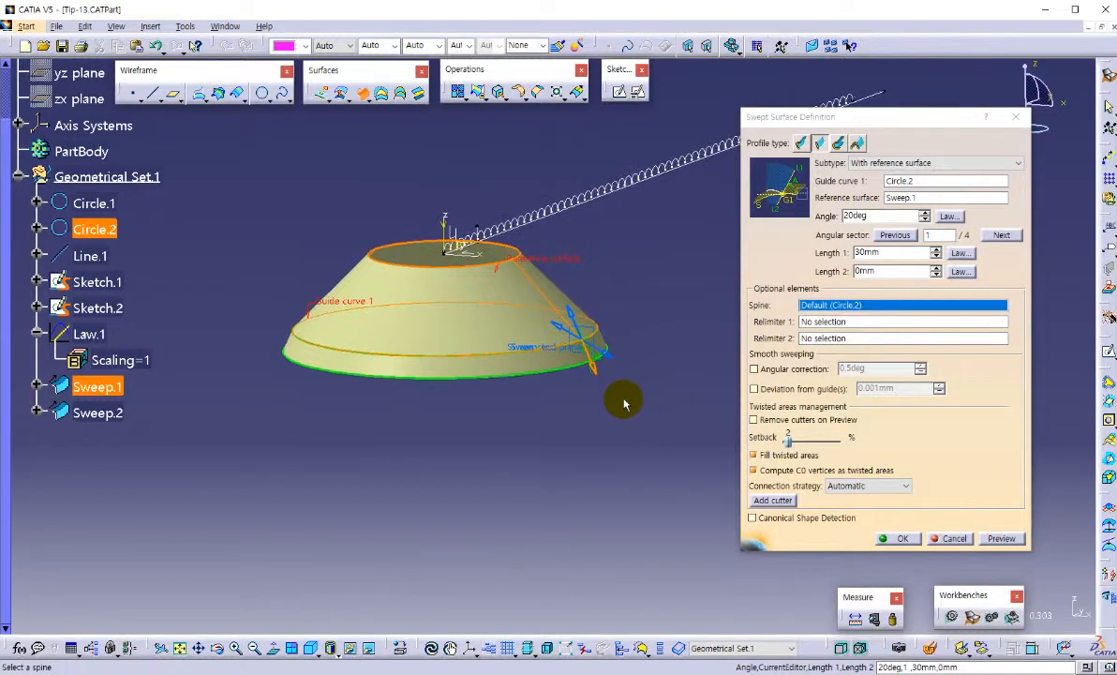
# Step: Apply an Advanced law with Law.1 as law element to the sweep's Length 1, and preview the surface
pyautogui.click(964, 256)
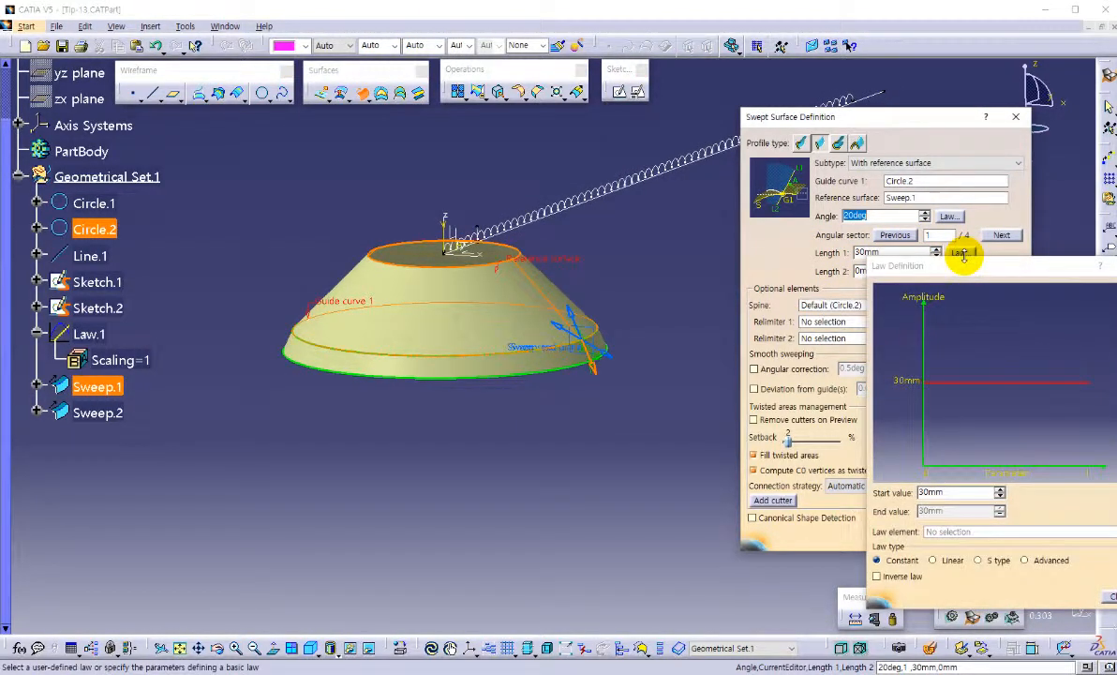
pyautogui.moveTo(544, 398); pyautogui.dragTo(526, 366, button='middle')
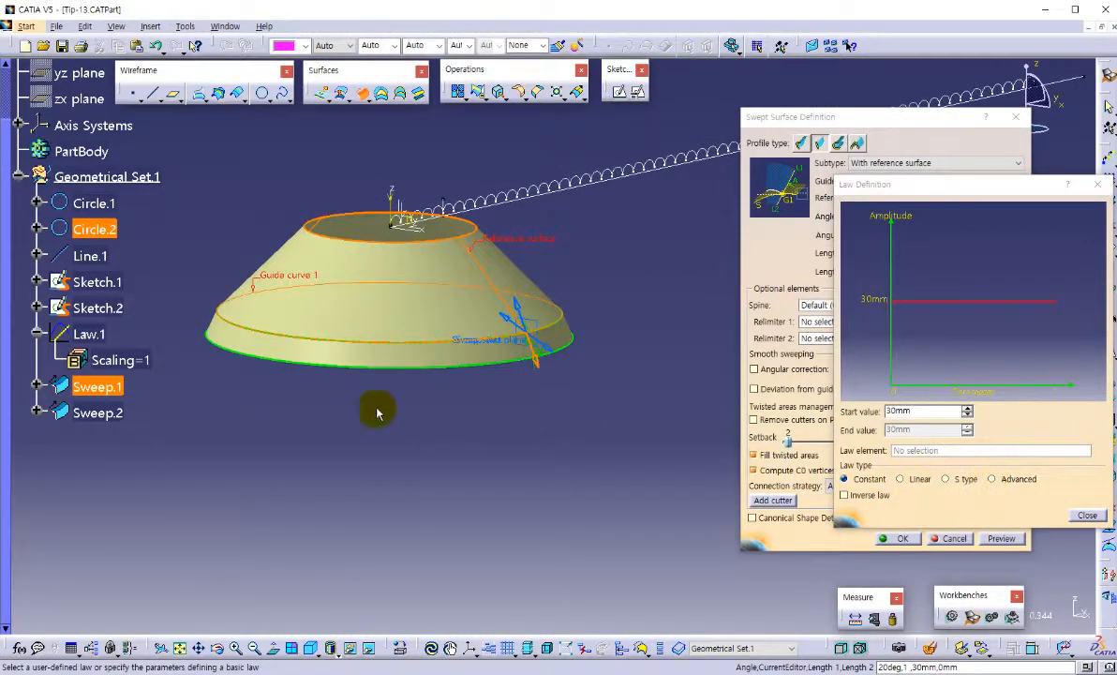
pyautogui.click(993, 479)
pyautogui.click(90, 334)
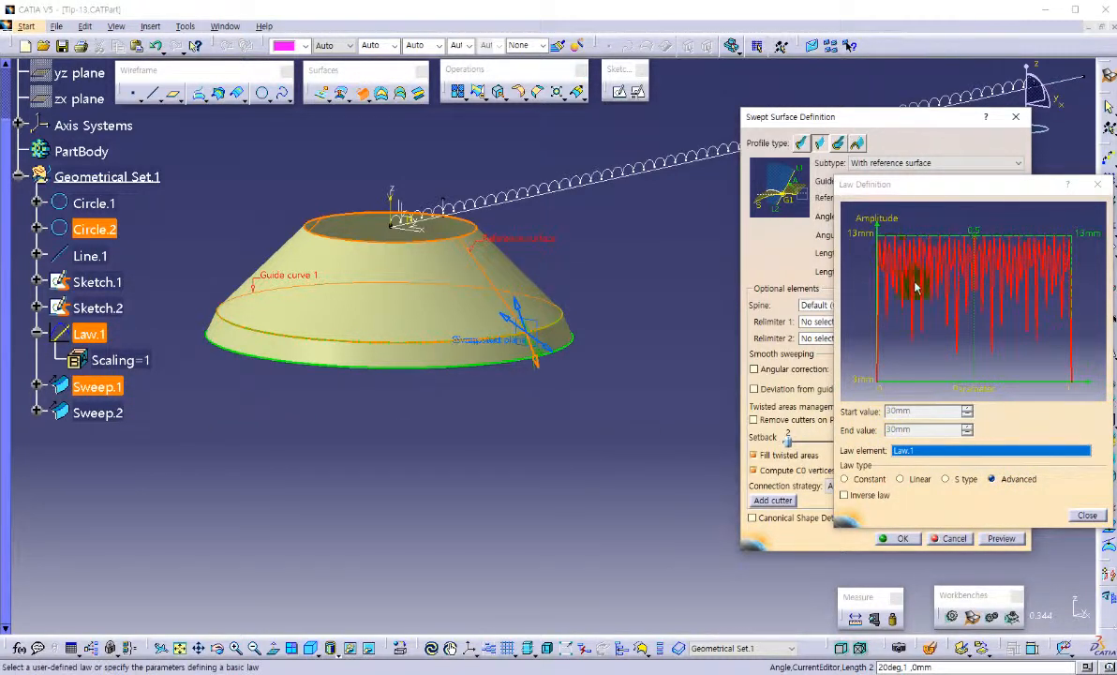
pyautogui.click(1088, 514)
pyautogui.click(999, 538)
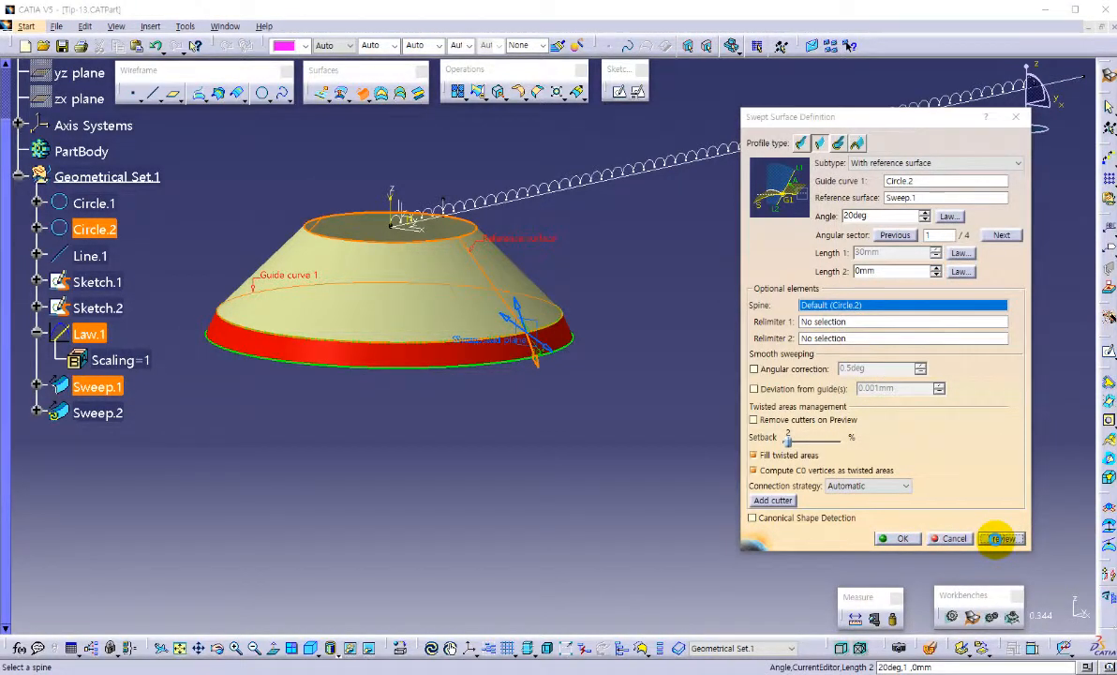
pyautogui.click(1016, 573)
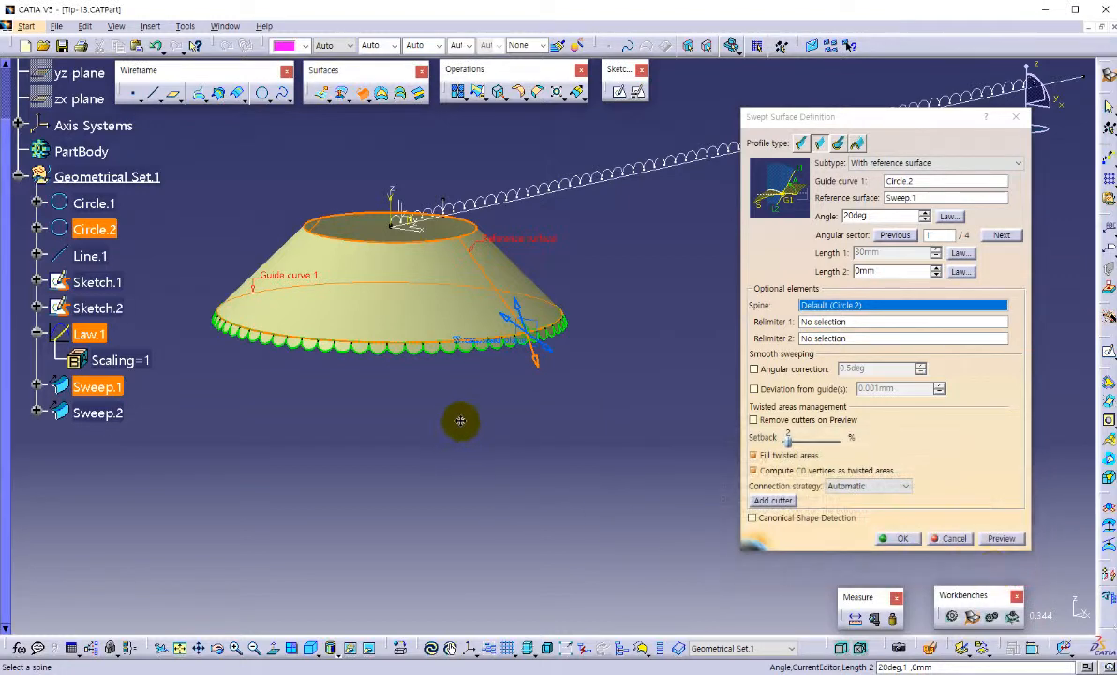
# Step: Compare the previewed scalloped edge with the arc profile in Sketch.1, and create the second swept surface
pyautogui.moveTo(459, 419); pyautogui.dragTo(491, 311, button='middle')
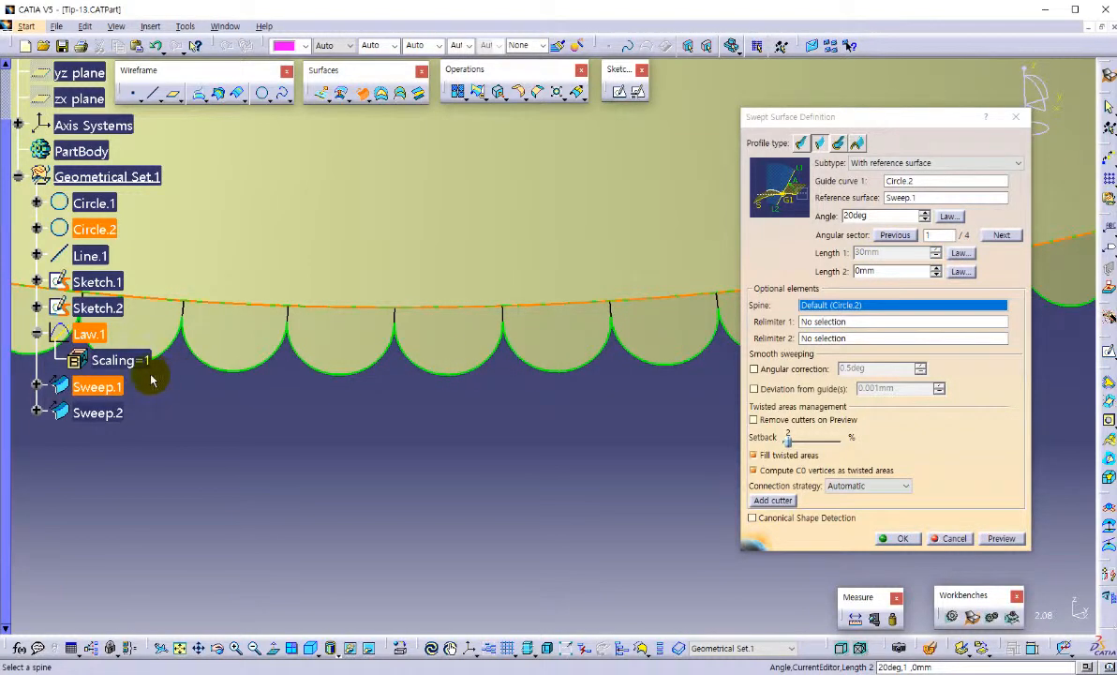
pyautogui.moveTo(508, 536); pyautogui.dragTo(549, 208, button='middle')
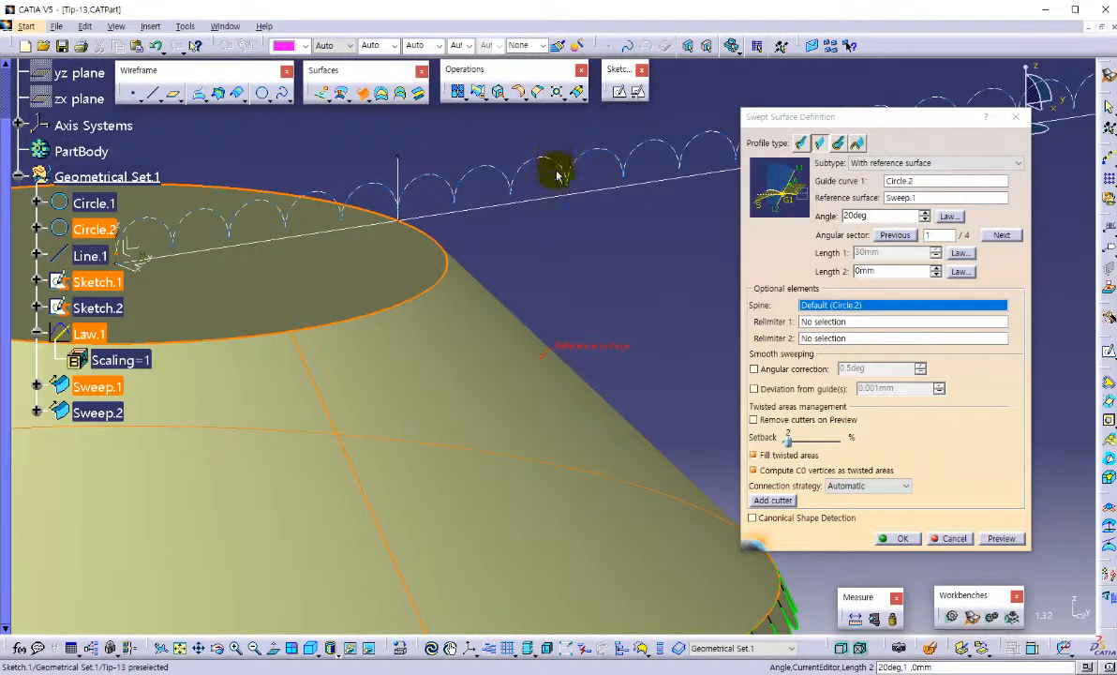
pyautogui.moveTo(619, 232); pyautogui.dragTo(636, 401, button='middle')
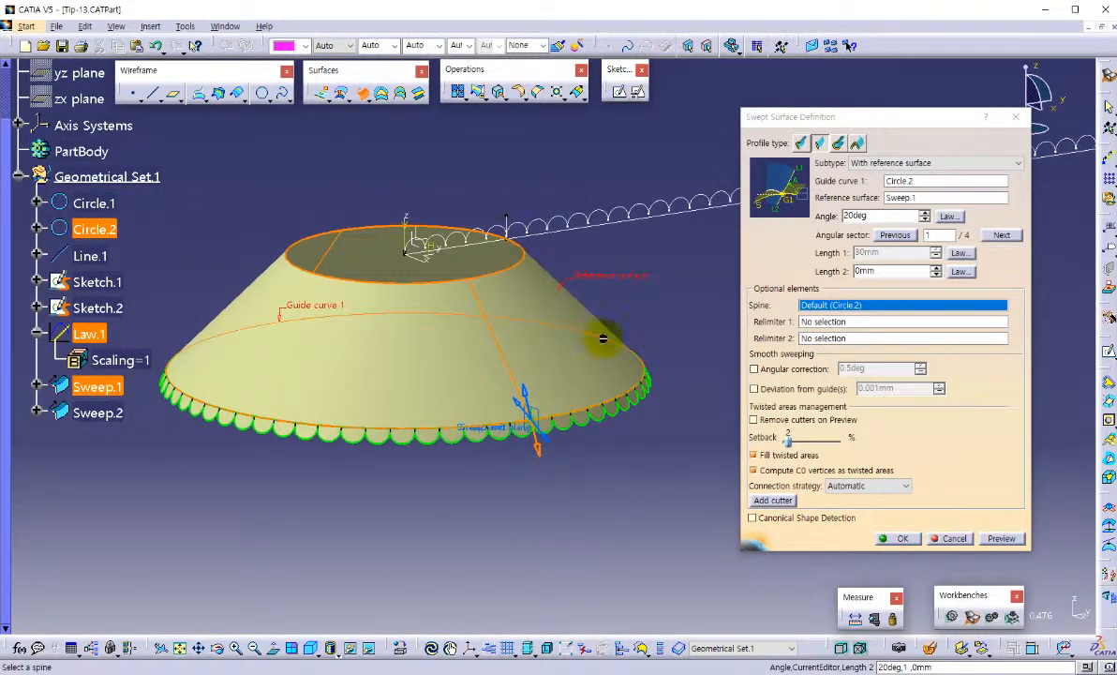
pyautogui.click(895, 538)
# Step: Set the scaling of Law.1 to 2, apply it to the scalloped sweep, and dismiss the warnings
pyautogui.moveTo(643, 466); pyautogui.dragTo(598, 419, button='middle')
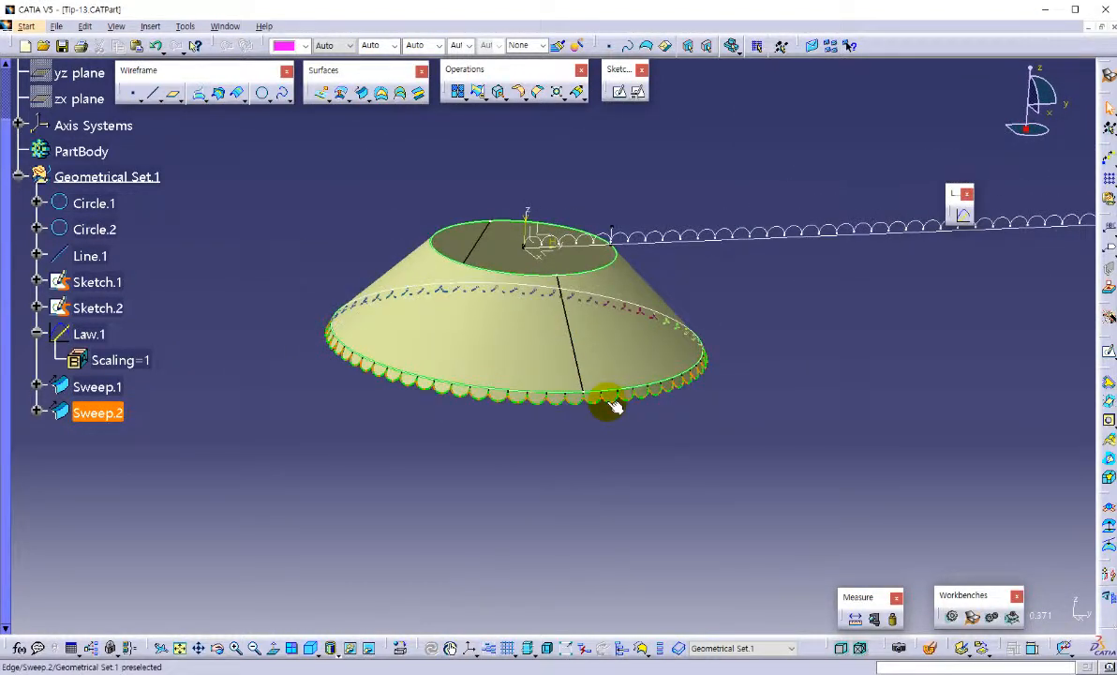
pyautogui.moveTo(614, 405); pyautogui.dragTo(563, 381, button='middle')
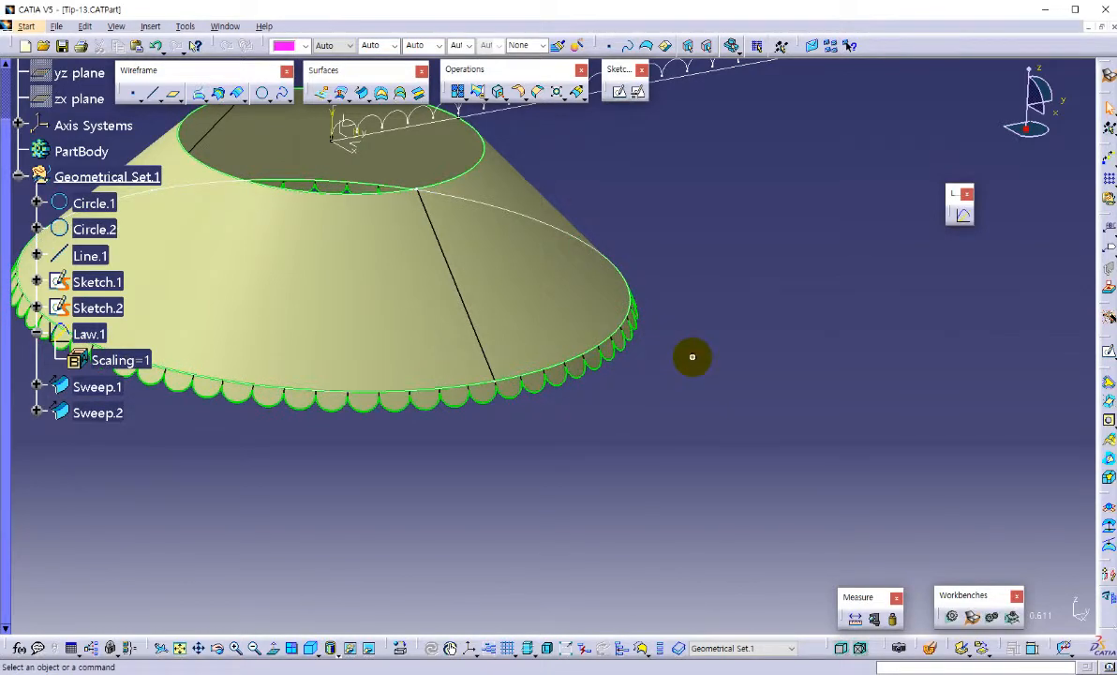
pyautogui.moveTo(692, 357); pyautogui.dragTo(680, 329, button='middle')
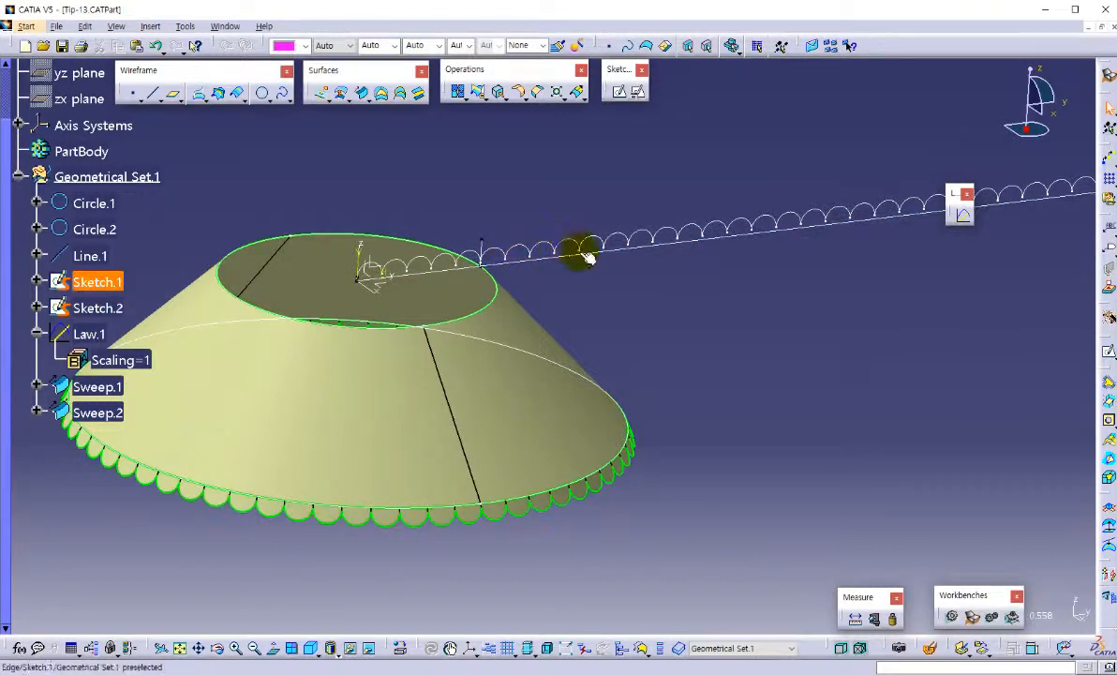
pyautogui.moveTo(704, 310); pyautogui.dragTo(668, 319, button='middle')
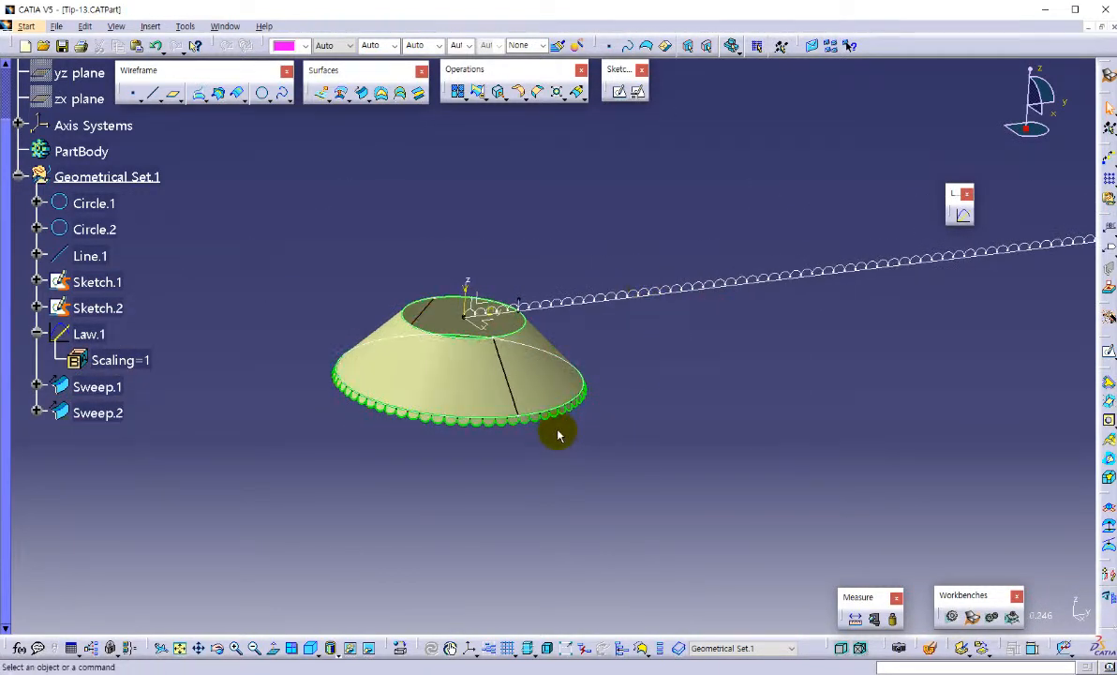
pyautogui.doubleClick(98, 336)
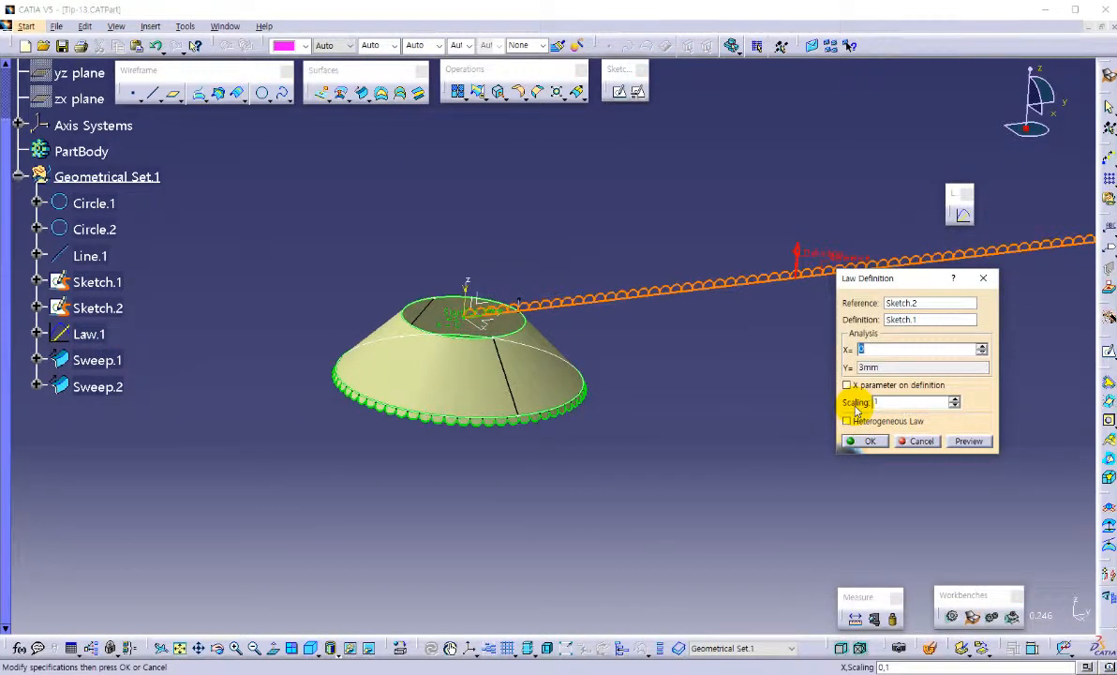
pyautogui.doubleClick(886, 403)
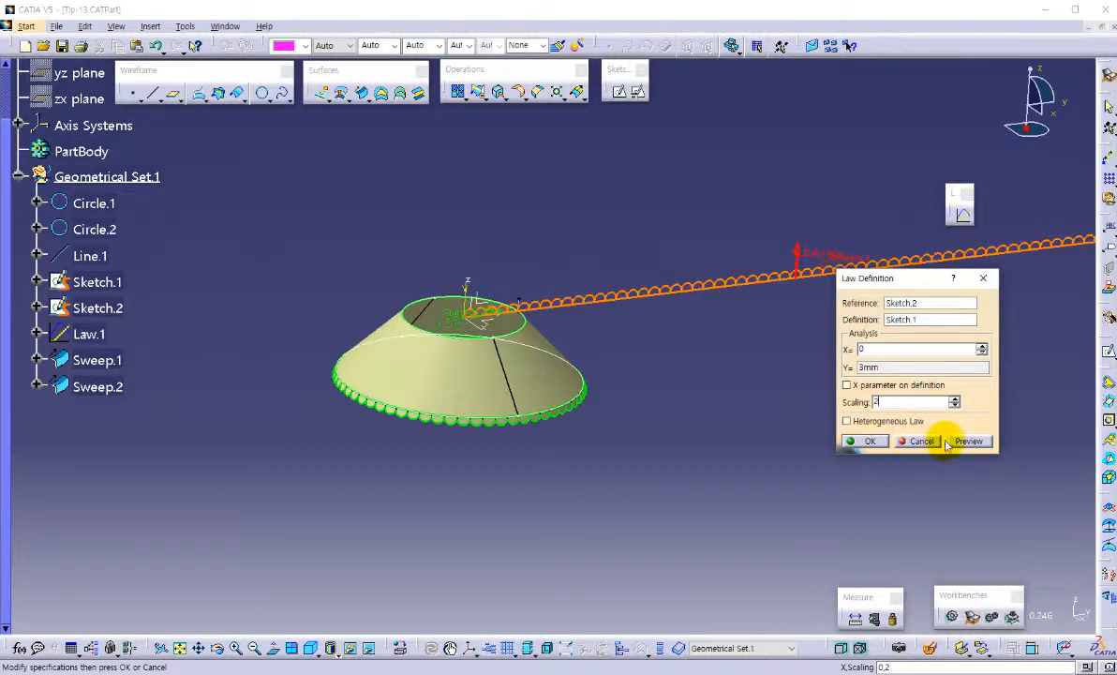
pyautogui.click(848, 441)
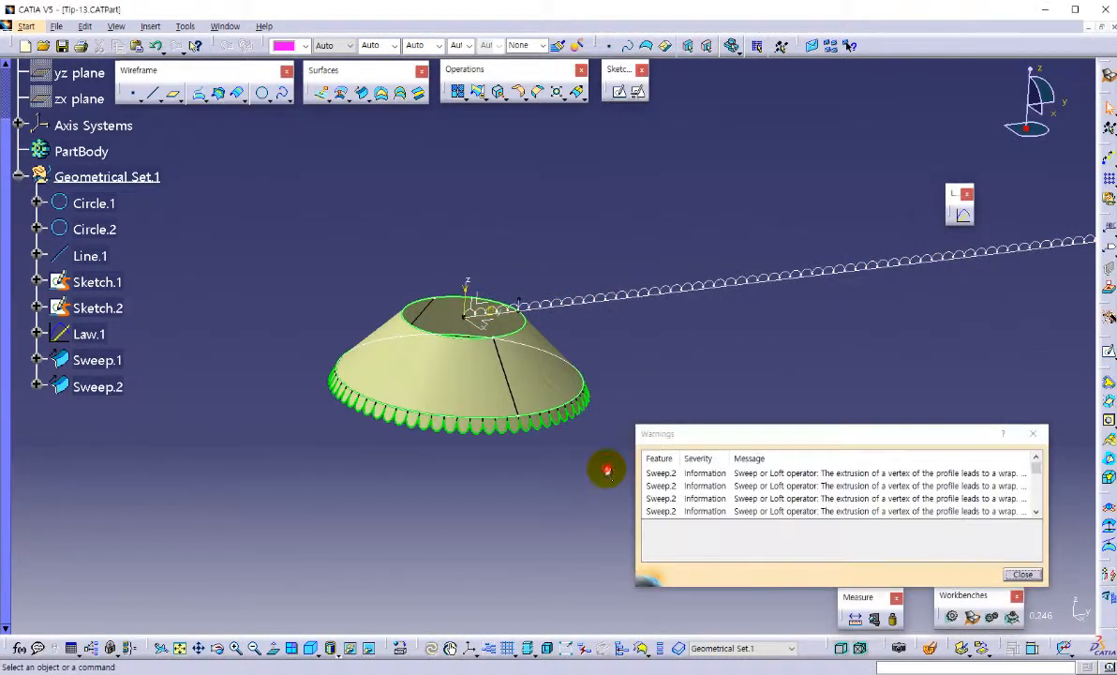
pyautogui.keyDown('ctrl'); pyautogui.moveTo(451, 460); pyautogui.dragTo(466, 450, button='middle'); pyautogui.keyUp('ctrl')
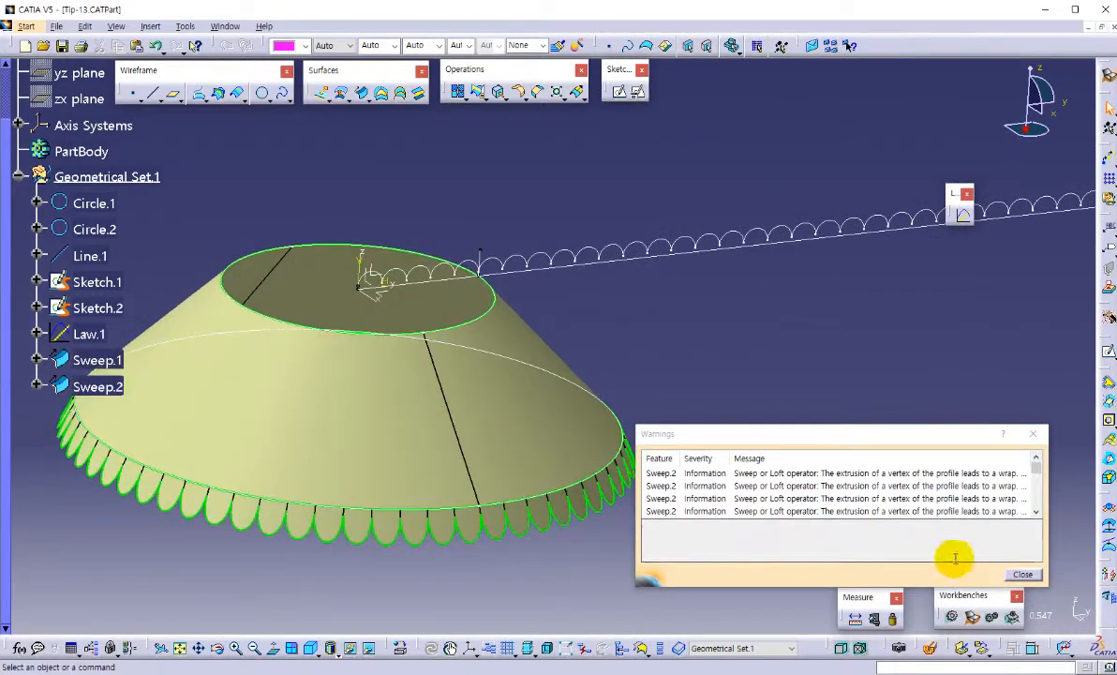
pyautogui.click(1017, 572)
# Step: Open Sketch.2 and shorten the law's reference line by moving its free end back within the row of arcs
pyautogui.moveTo(673, 443); pyautogui.dragTo(419, 473, button='middle')
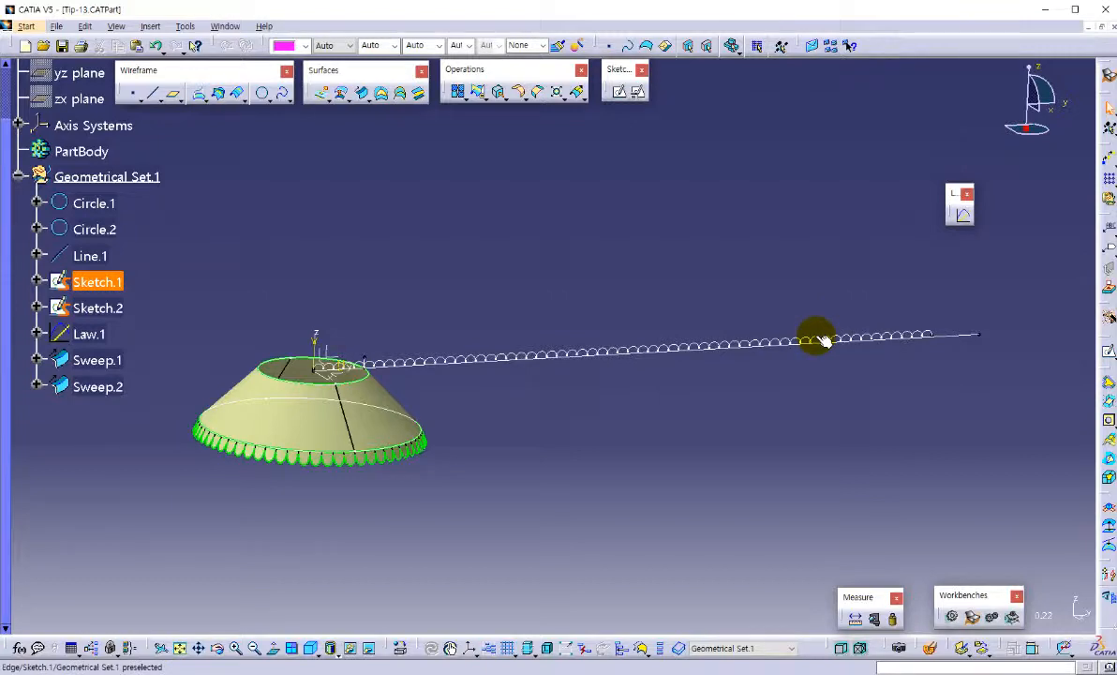
pyautogui.doubleClick(965, 340)
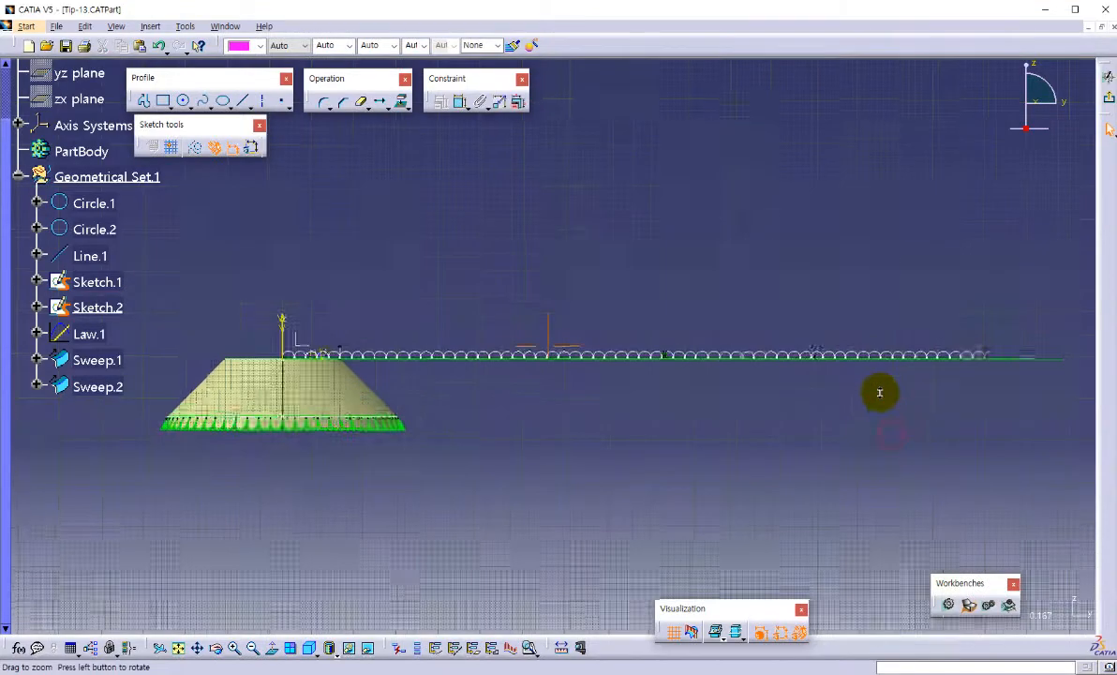
pyautogui.moveTo(863, 411); pyautogui.dragTo(657, 415)
pyautogui.moveTo(658, 458); pyautogui.dragTo(633, 324, button='middle')
pyautogui.click(652, 430)
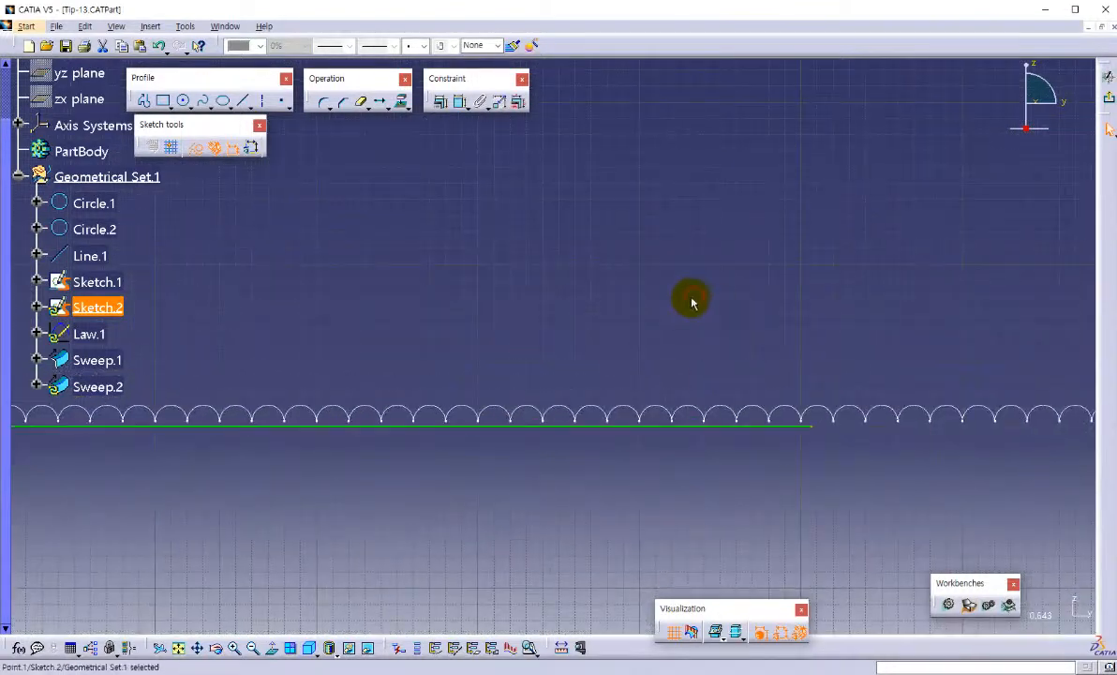
pyautogui.click(692, 301)
# Step: Add a horizontal dimension between the line's end point and the nearest arc junction, set it to 0 mm, and exit the sketch
pyautogui.click(460, 102)
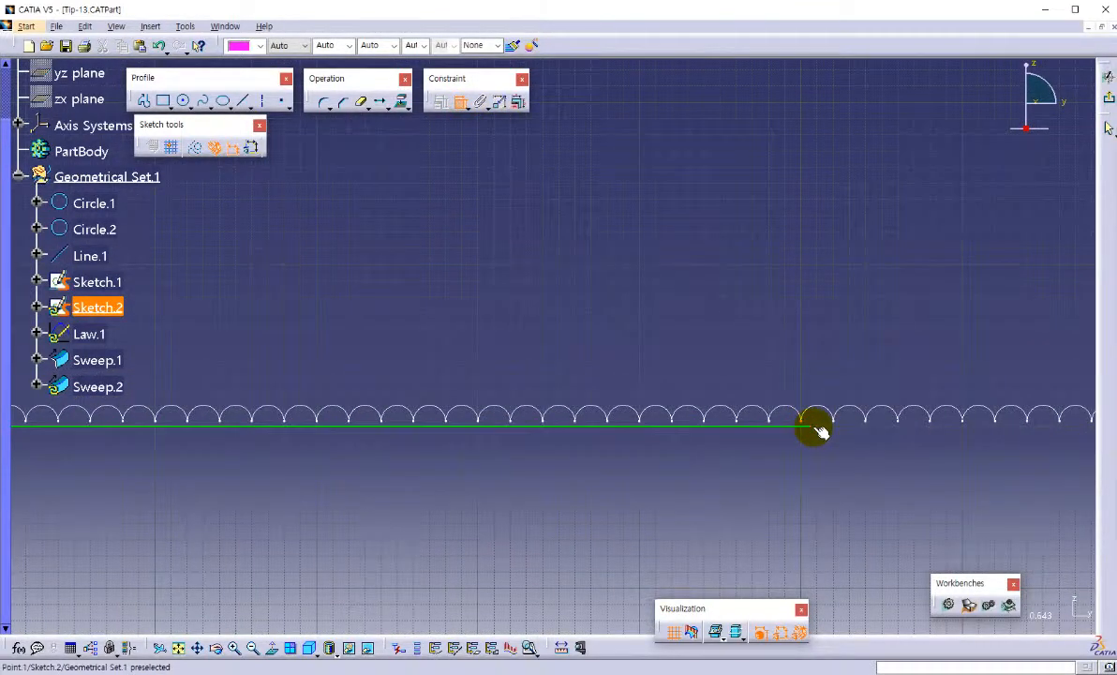
pyautogui.click(819, 432)
pyautogui.rightClick(751, 456)
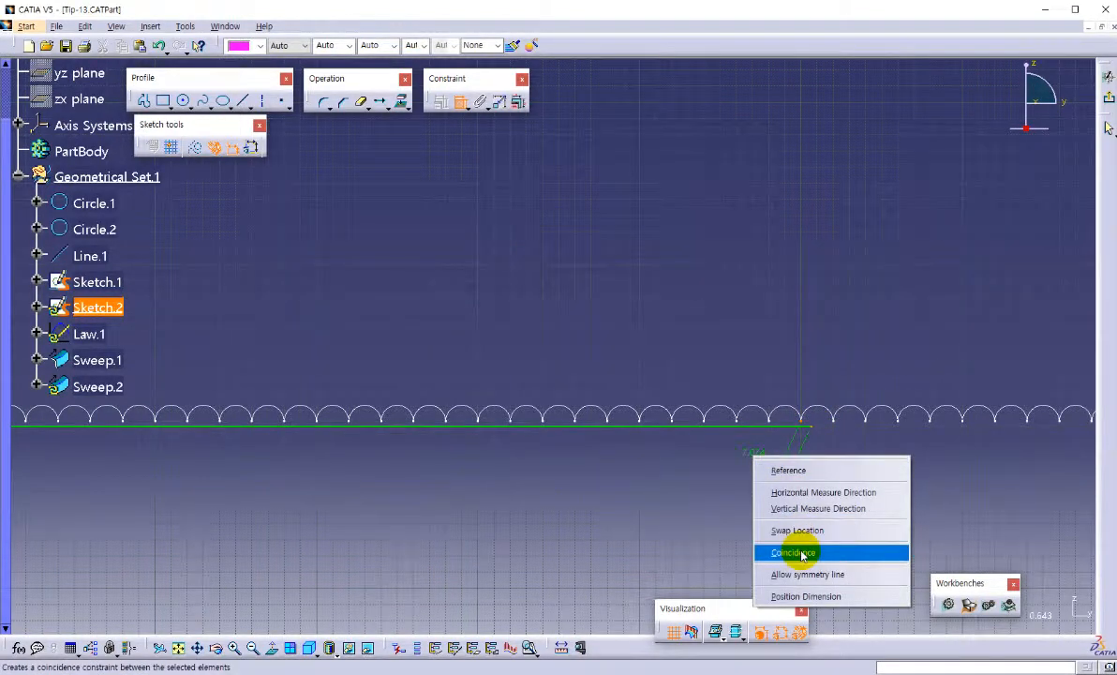
pyautogui.click(799, 493)
pyautogui.click(799, 488)
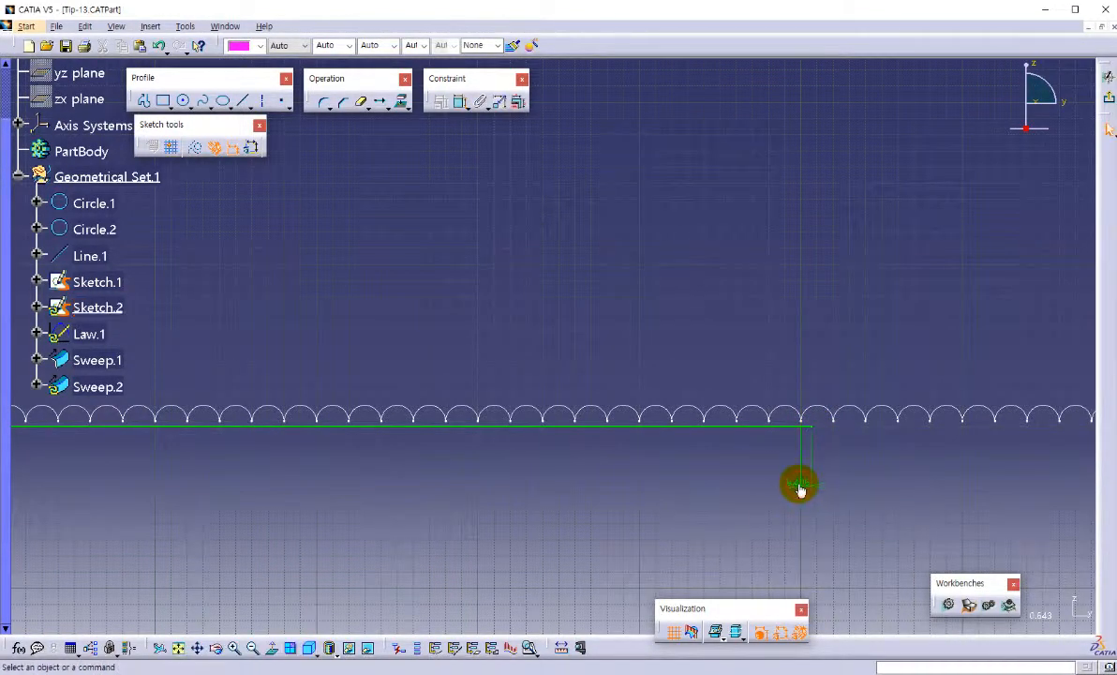
pyautogui.doubleClick(795, 485)
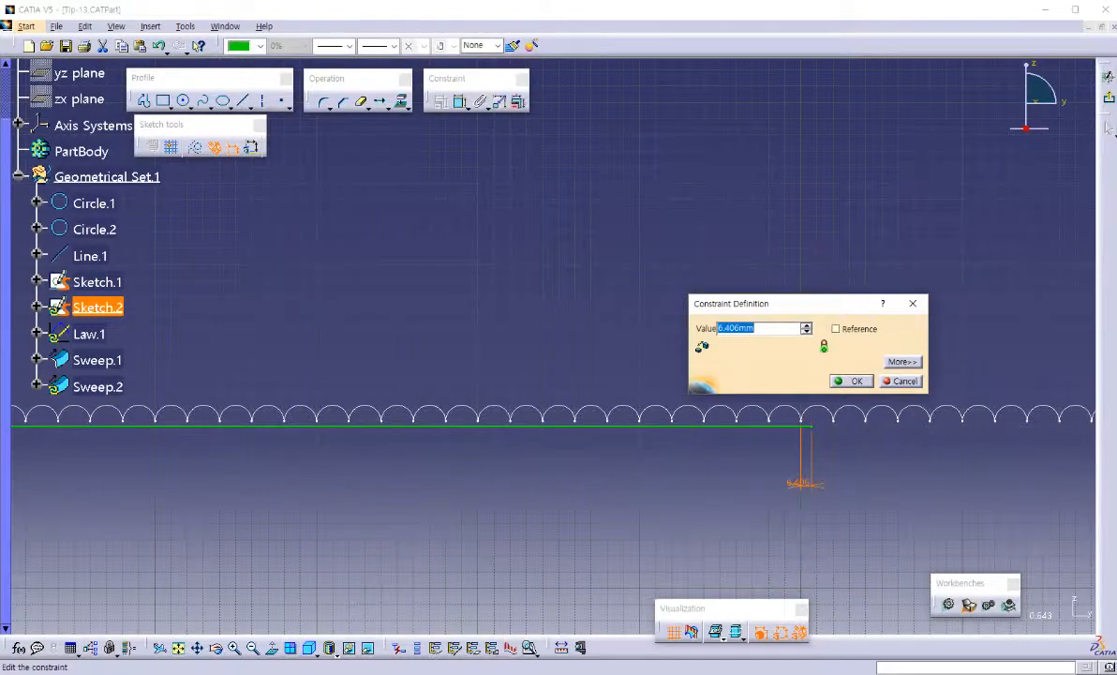
pyautogui.click(843, 381)
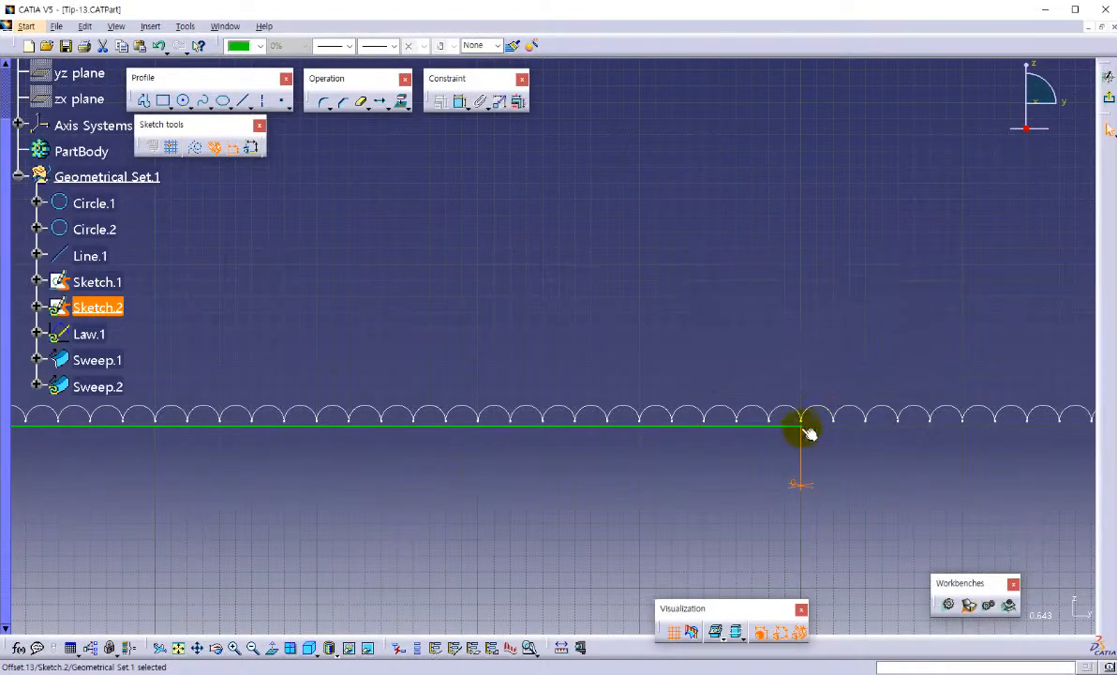
pyautogui.moveTo(843, 506)
pyautogui.mouseDown(button='middle')
pyautogui.moveTo(717, 449)
pyautogui.moveTo(815, 387)
pyautogui.mouseUp(button='middle')
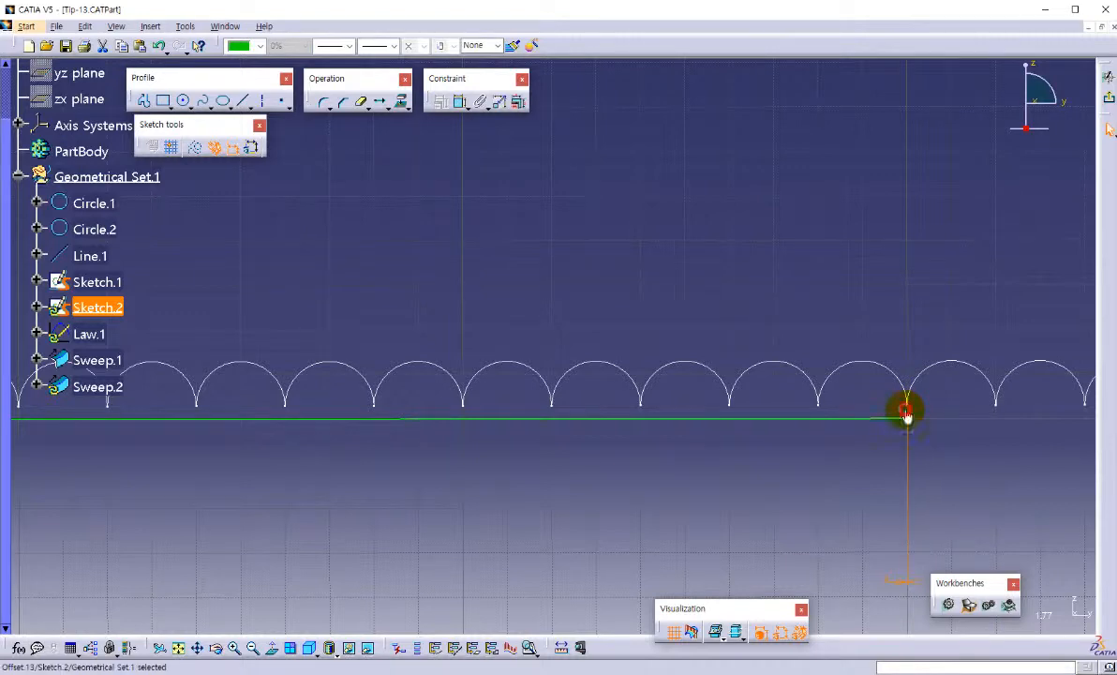
pyautogui.moveTo(828, 465); pyautogui.dragTo(829, 496, button='middle')
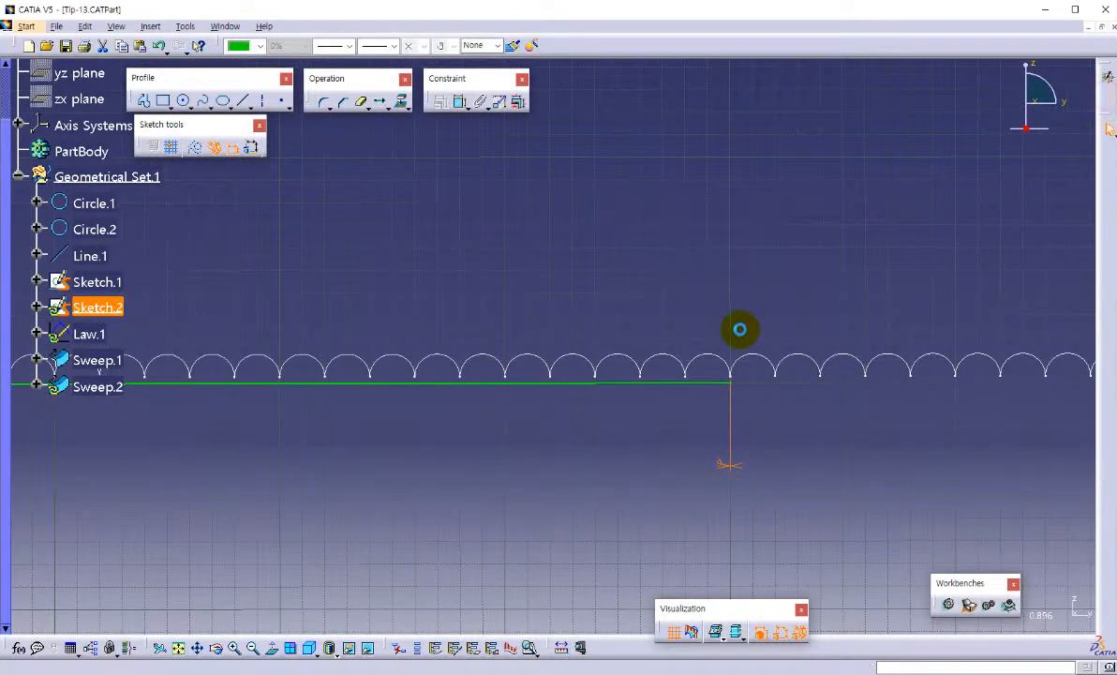
# Step: Check the definition of Law.1 against the shortened reference line in Sketch.2 and leave it without changes
pyautogui.moveTo(740, 327)
pyautogui.mouseDown(button='middle')
pyautogui.moveTo(669, 408)
pyautogui.moveTo(551, 474)
pyautogui.moveTo(693, 462)
pyautogui.moveTo(801, 407)
pyautogui.mouseUp(button='middle')
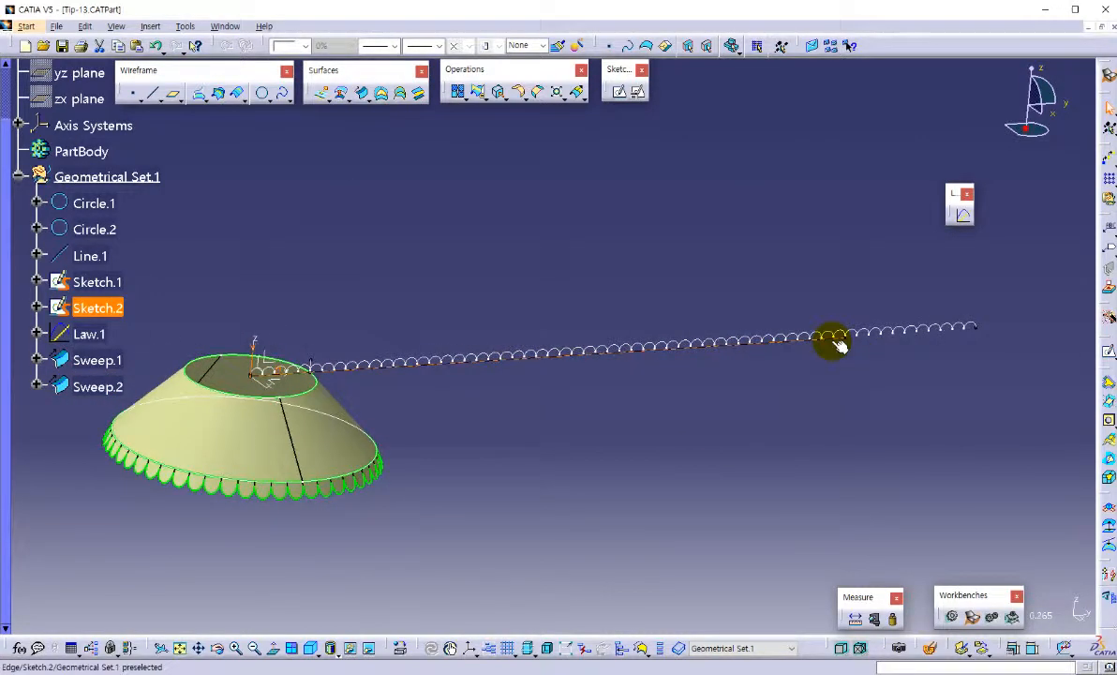
pyautogui.doubleClick(92, 334)
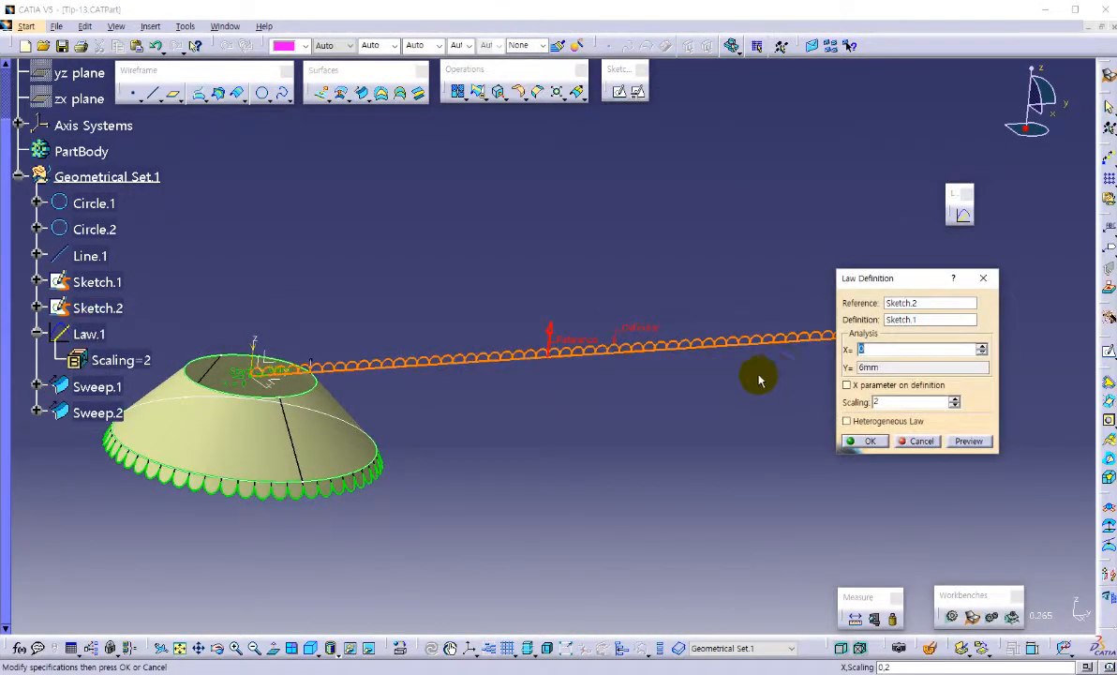
pyautogui.moveTo(758, 381); pyautogui.dragTo(532, 321, button='middle')
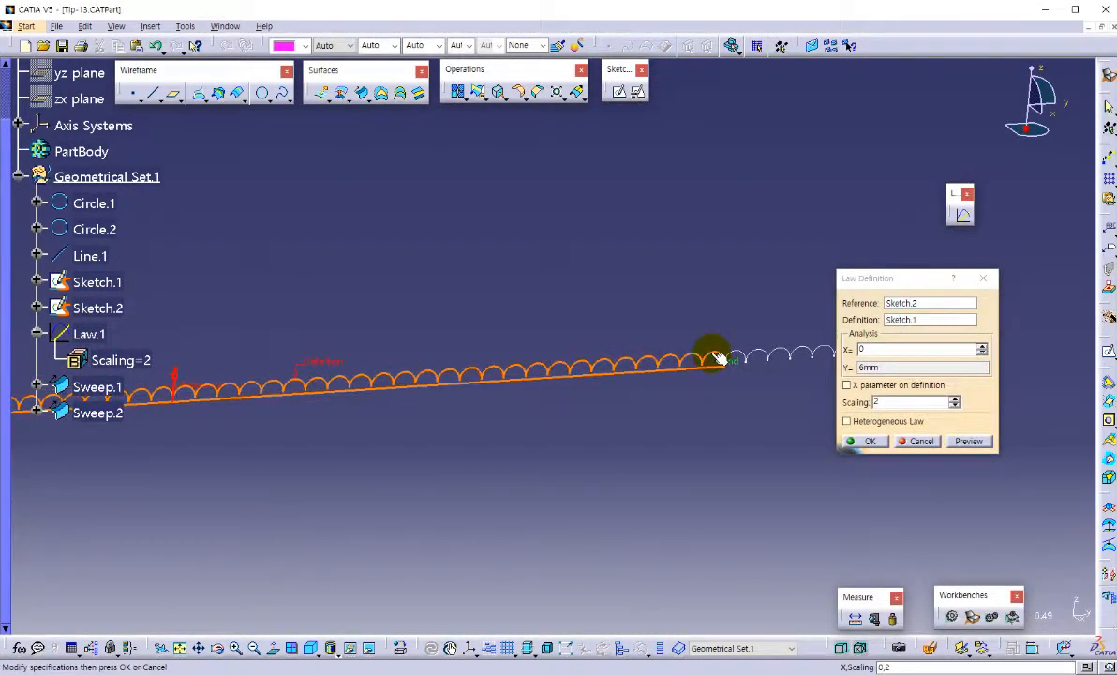
pyautogui.click(921, 441)
pyautogui.moveTo(616, 424); pyautogui.dragTo(724, 359, button='middle')
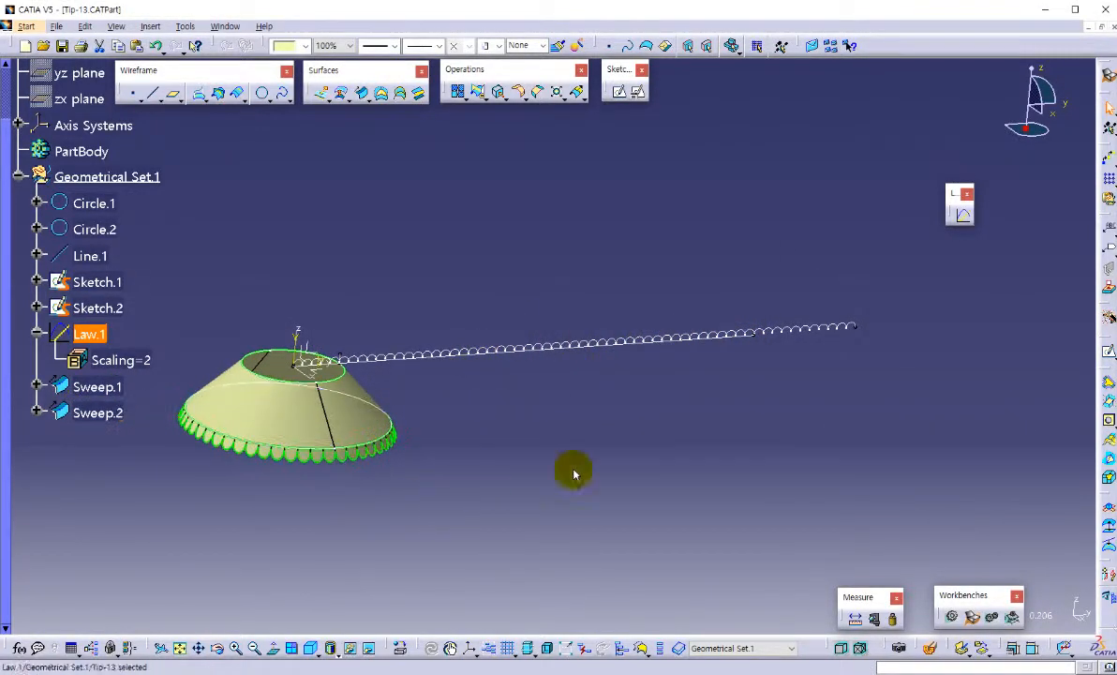
pyautogui.moveTo(573, 468); pyautogui.dragTo(685, 304, button='middle')
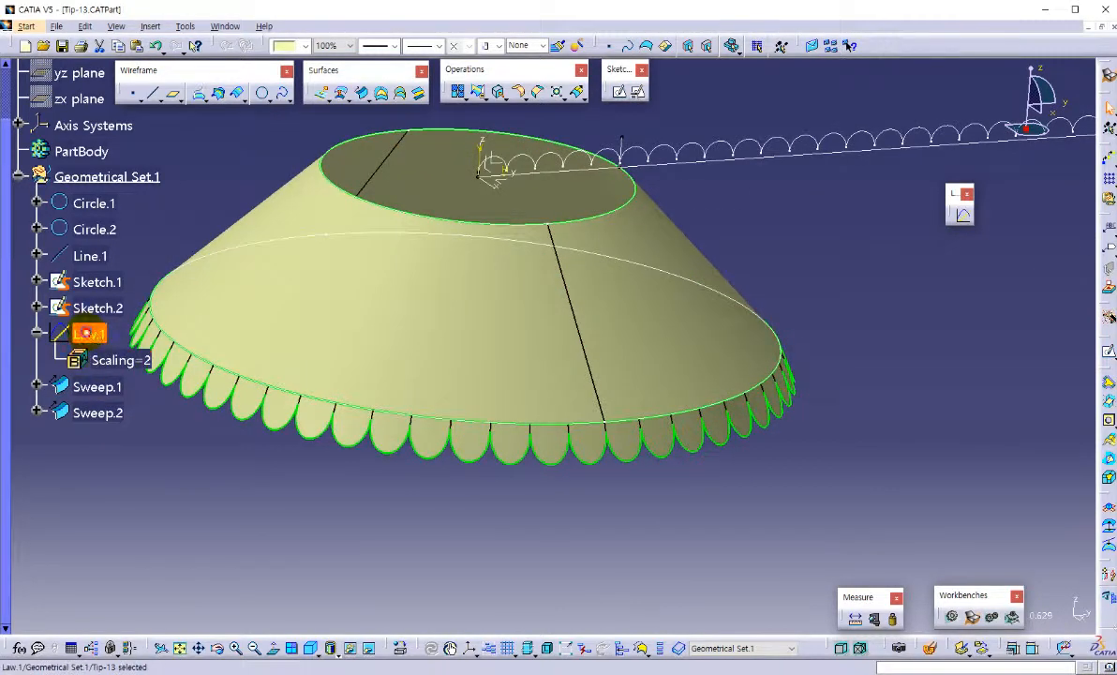
# Step: Reduce the scaling of Law.1, apply it to the scalloped sweep, and dismiss the warnings
pyautogui.doubleClick(89, 334)
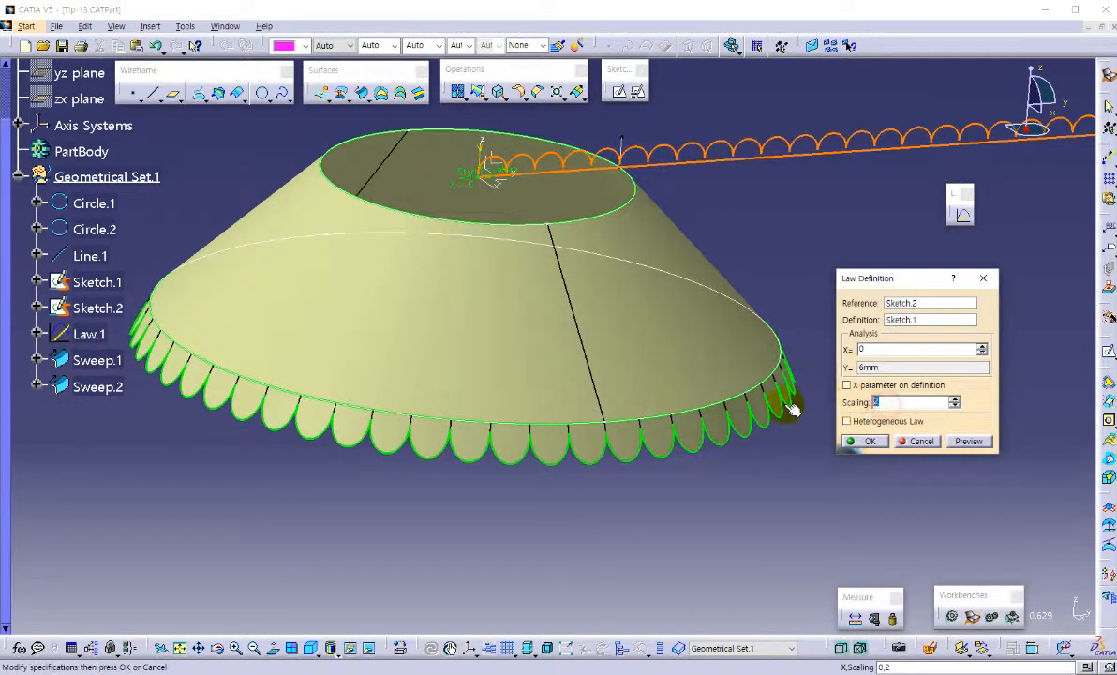
pyautogui.press('Return')
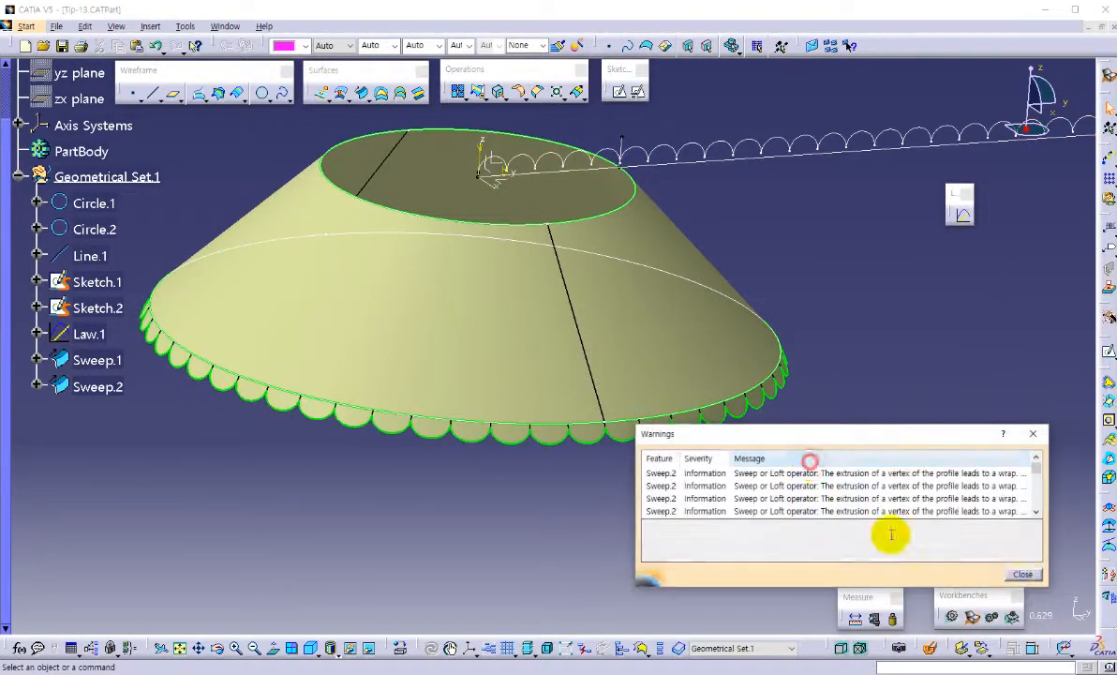
pyautogui.click(1025, 575)
# Step: Inspect the shallower scalloped edge, and start a helix curve with the Height and Pitch type
pyautogui.keyDown('ctrl'); pyautogui.moveTo(605, 436); pyautogui.dragTo(591, 460, button='middle'); pyautogui.keyUp('ctrl')
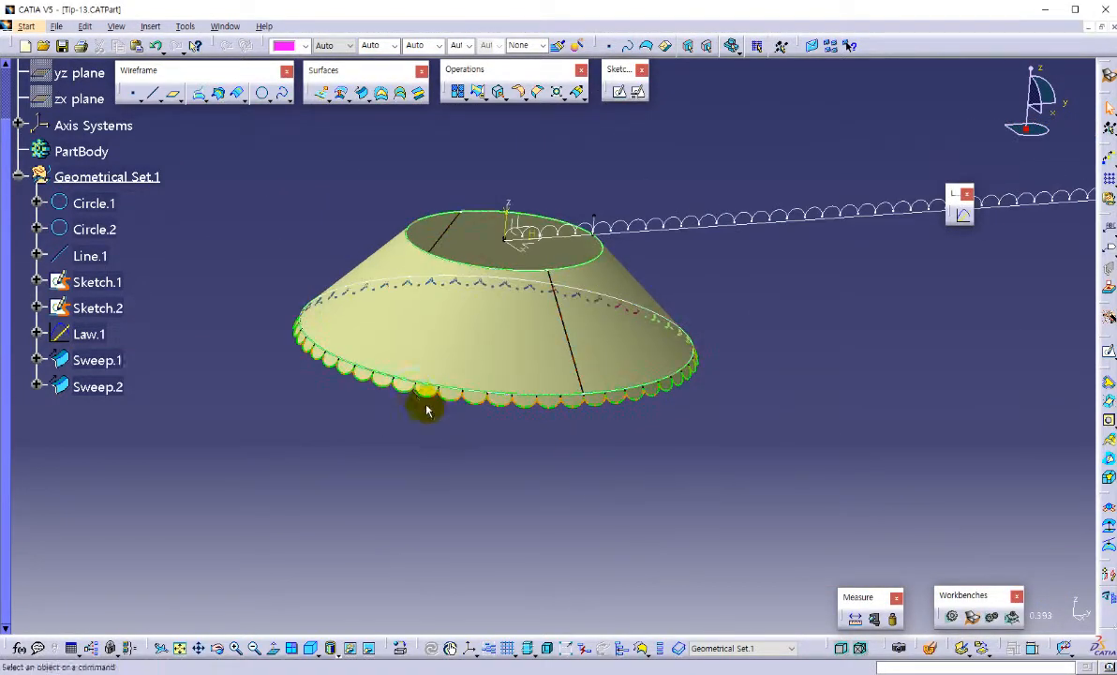
pyautogui.moveTo(536, 403); pyautogui.dragTo(569, 433, button='middle')
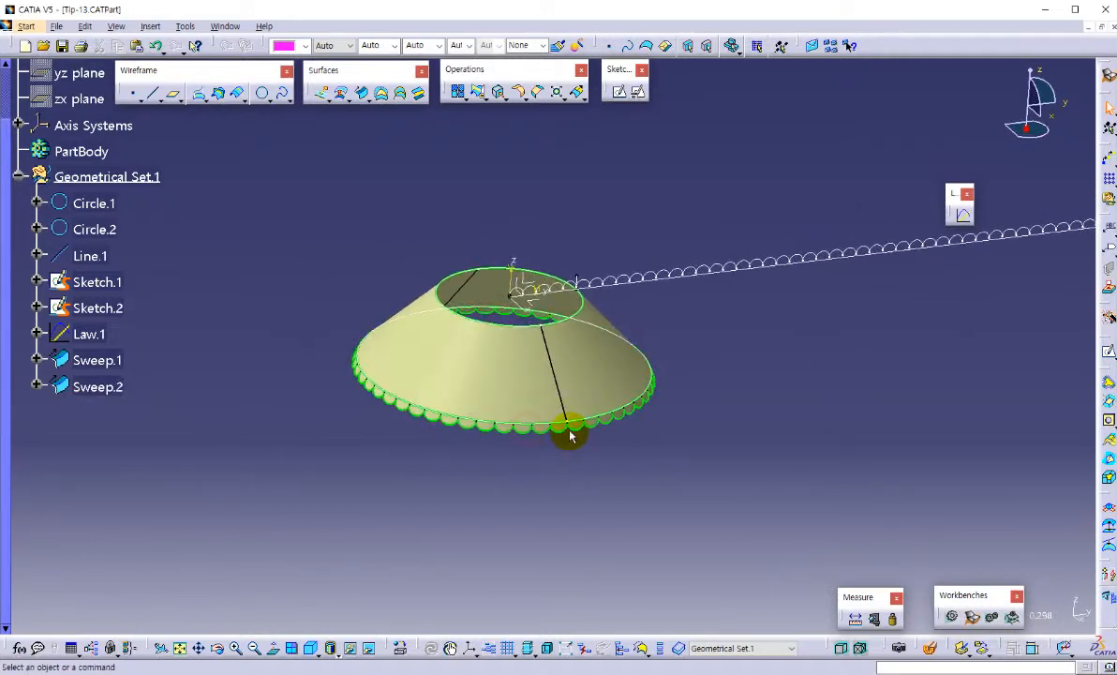
pyautogui.moveTo(800, 396); pyautogui.dragTo(725, 439, button='middle')
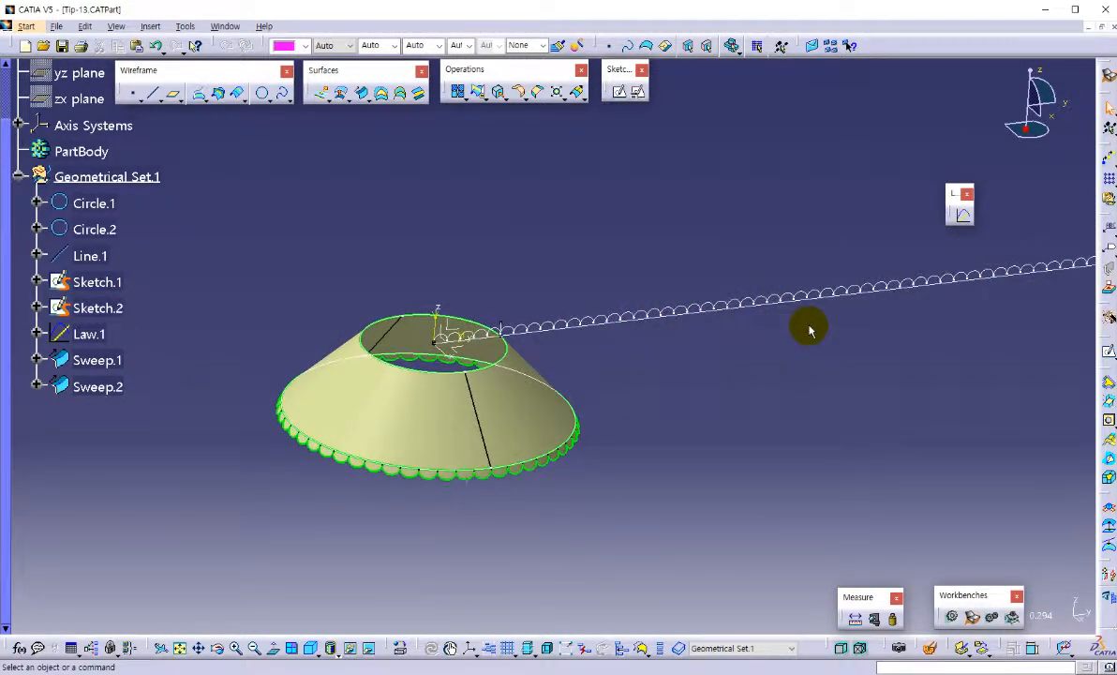
pyautogui.moveTo(810, 330); pyautogui.dragTo(662, 304, button='middle')
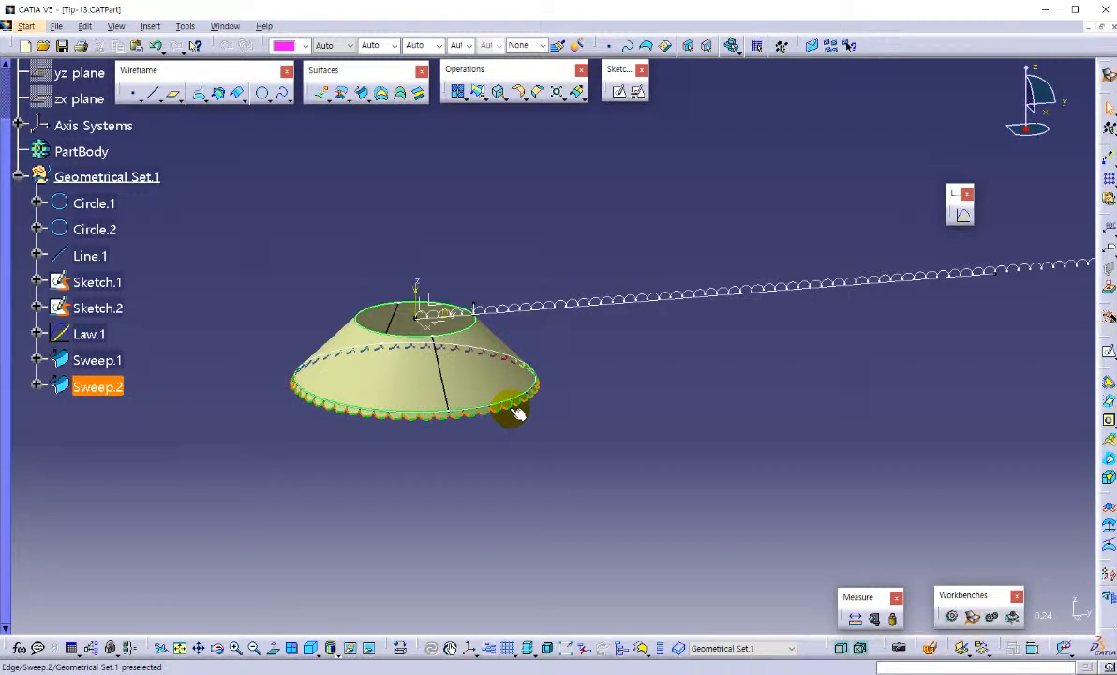
pyautogui.moveTo(618, 394); pyautogui.dragTo(643, 403, button='middle')
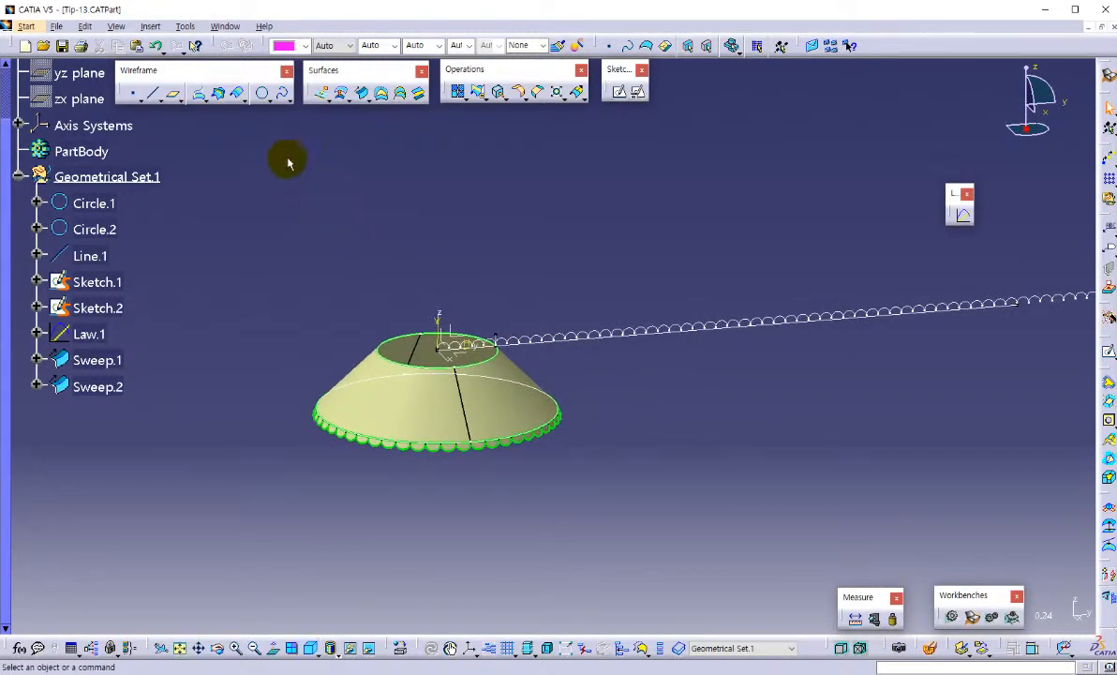
pyautogui.click(287, 101)
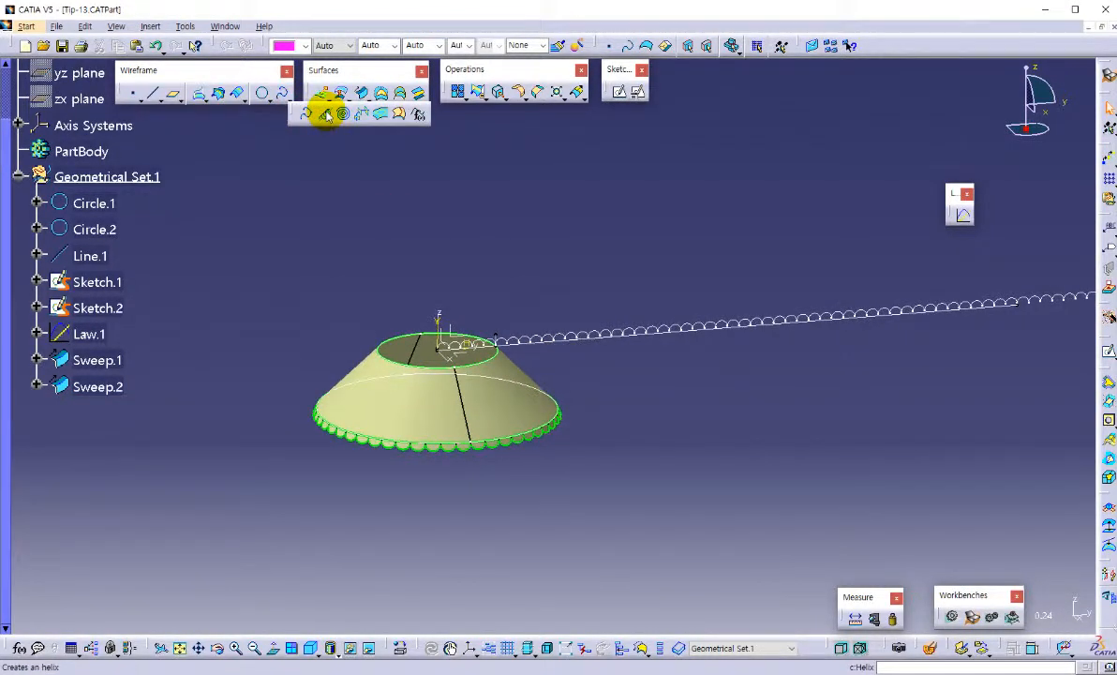
pyautogui.click(327, 114)
pyautogui.moveTo(644, 480); pyautogui.dragTo(638, 374, button='middle')
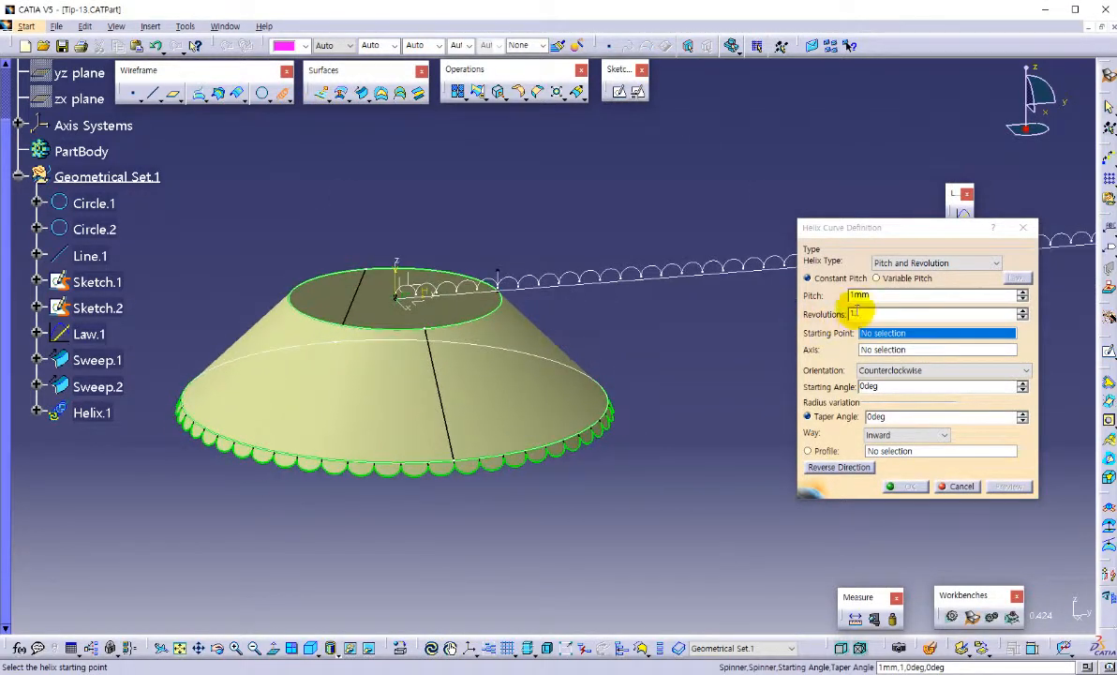
pyautogui.click(891, 264)
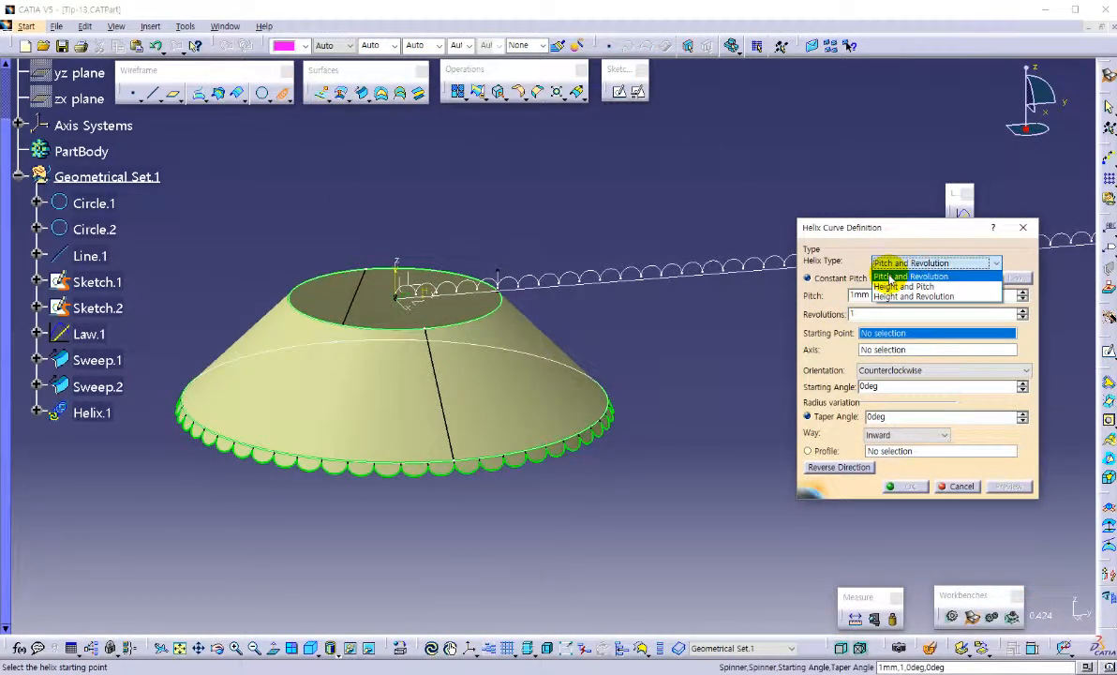
pyautogui.click(890, 287)
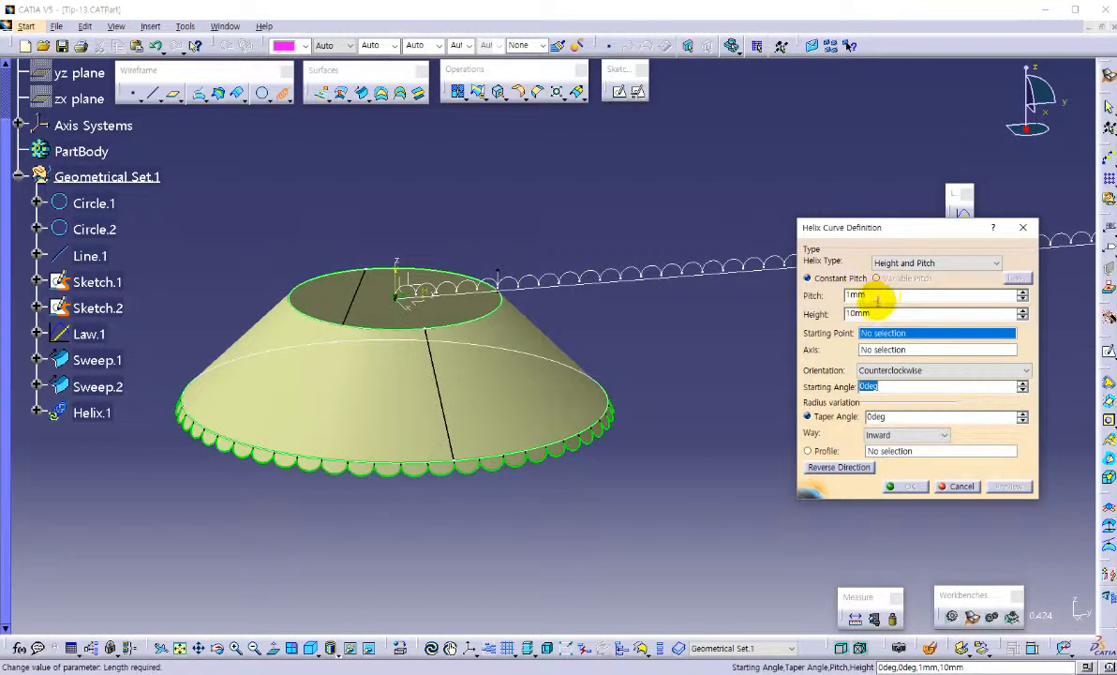
# Step: Create the helix's starting point by coordinates at X 0 mm, Y 300 mm and Z 200 mm
pyautogui.rightClick(883, 334)
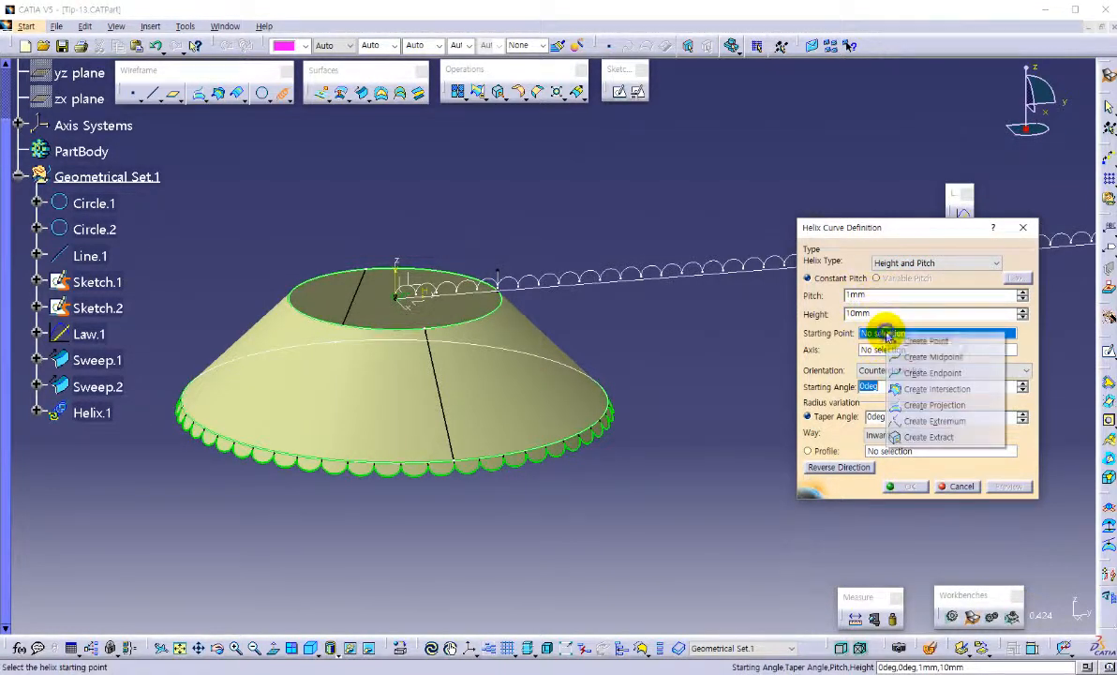
pyautogui.click(895, 344)
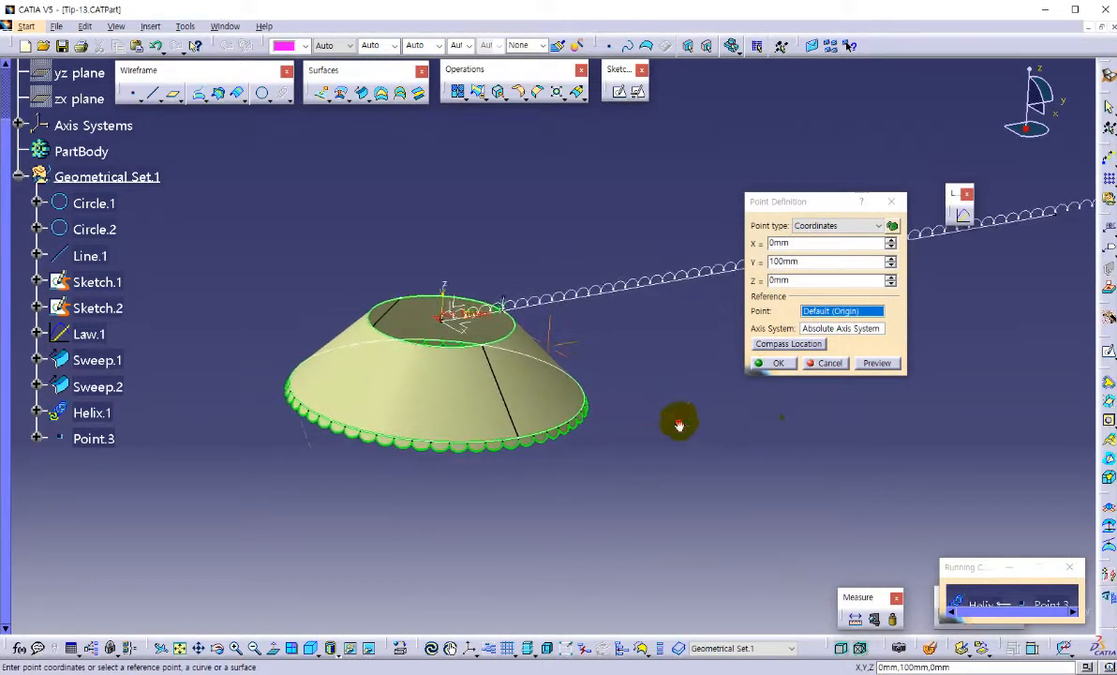
pyautogui.doubleClick(828, 262)
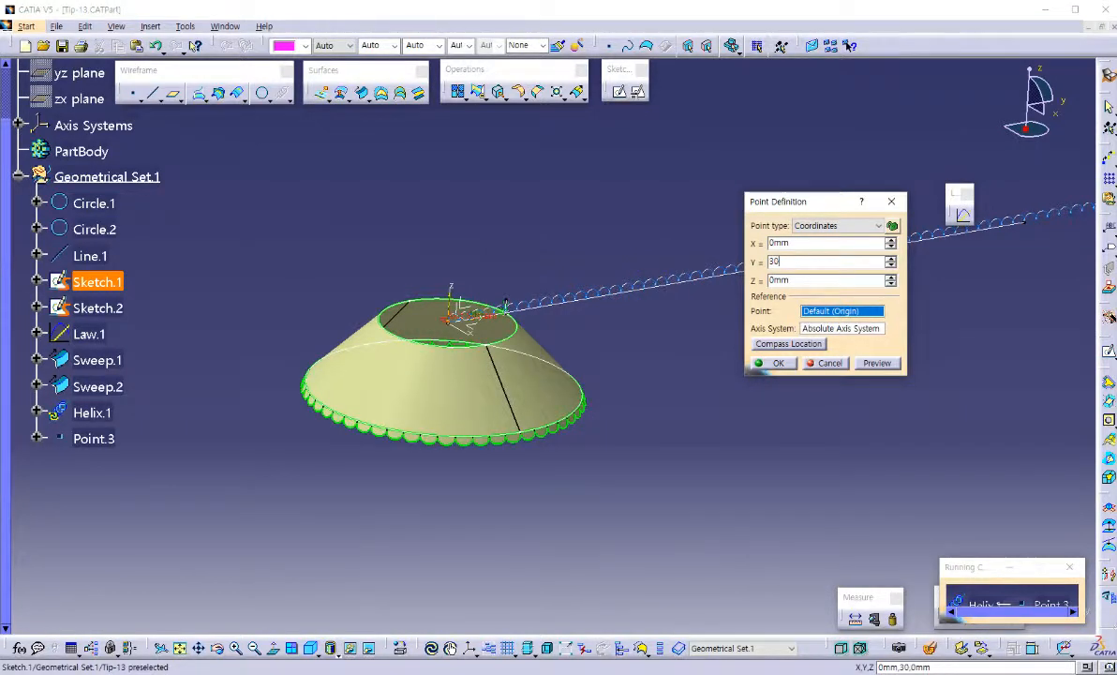
pyautogui.moveTo(645, 402); pyautogui.dragTo(567, 364, button='middle')
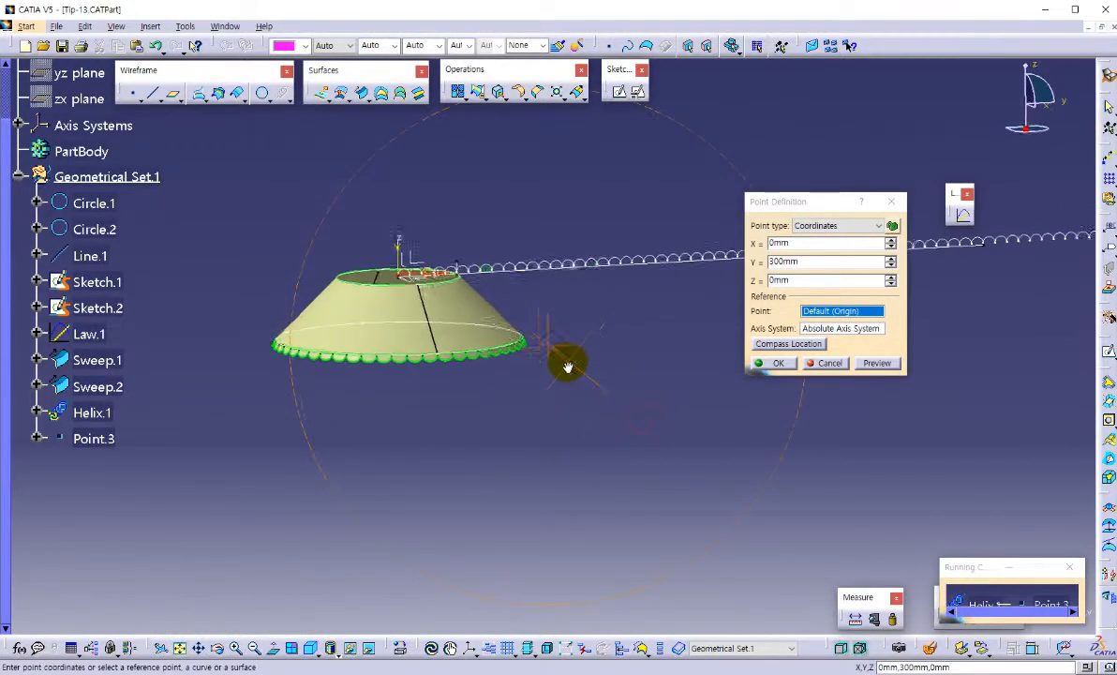
pyautogui.moveTo(647, 391); pyautogui.dragTo(656, 426, button='middle')
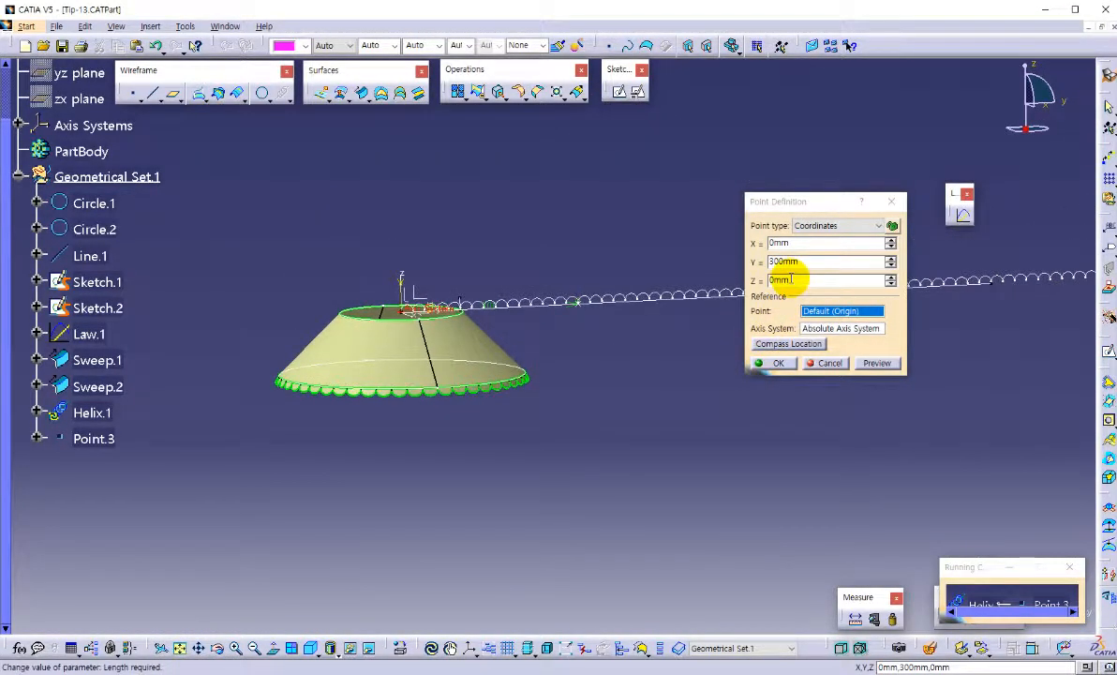
pyautogui.moveTo(805, 245); pyautogui.dragTo(707, 248)
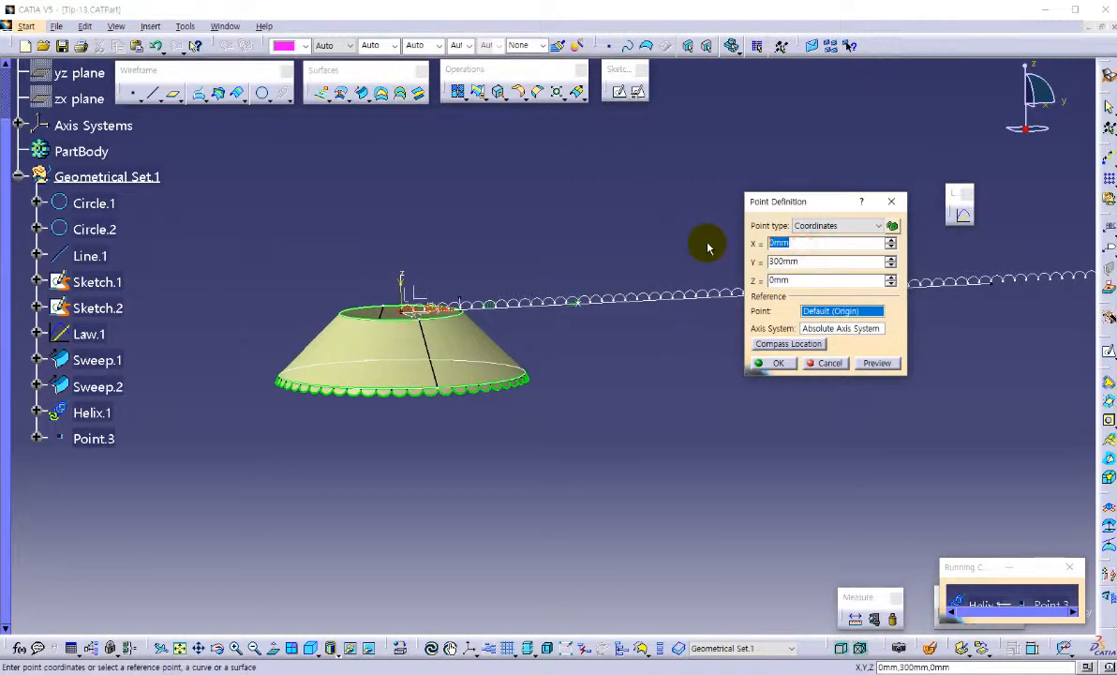
pyautogui.moveTo(805, 280); pyautogui.dragTo(690, 282)
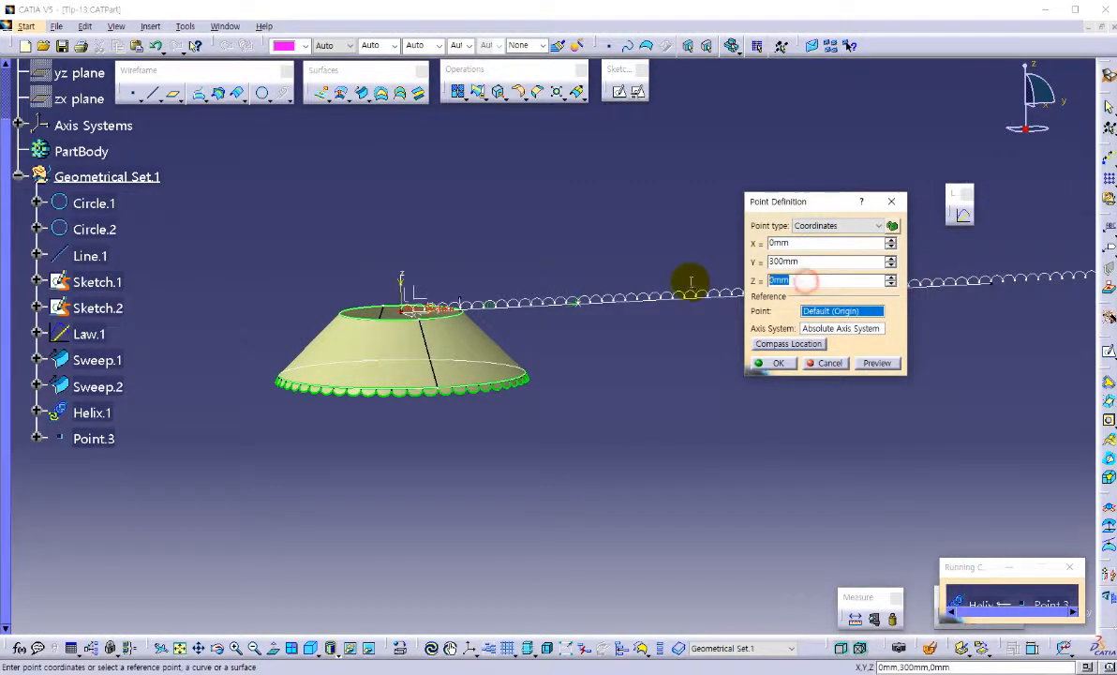
pyautogui.moveTo(672, 379); pyautogui.dragTo(658, 426, button='middle')
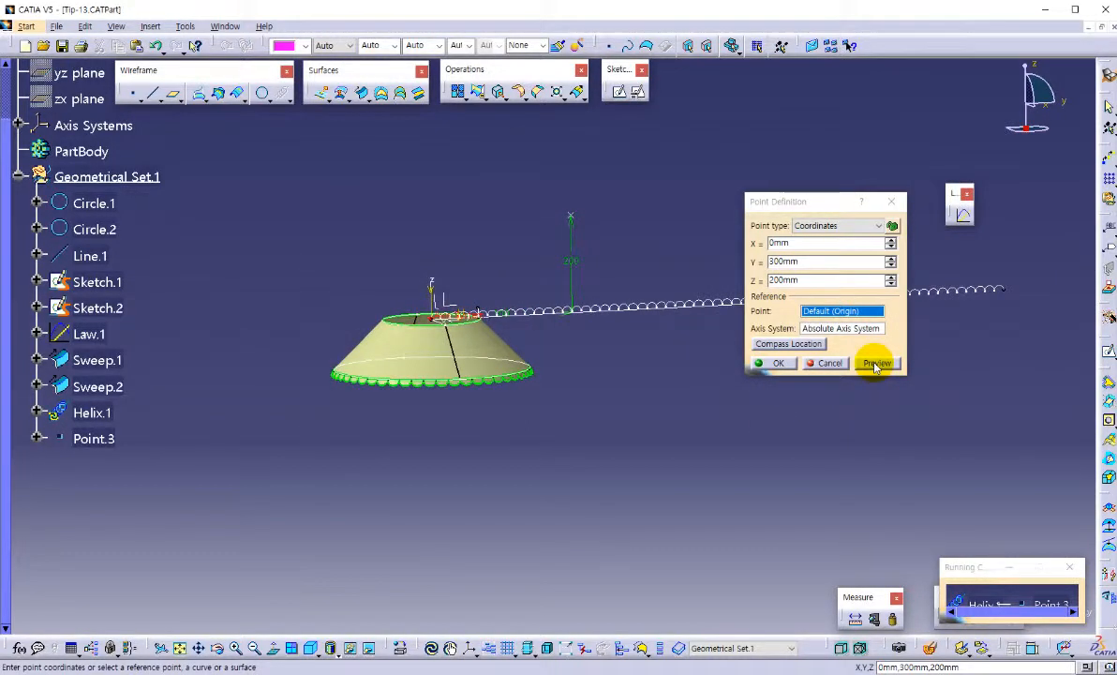
pyautogui.click(774, 362)
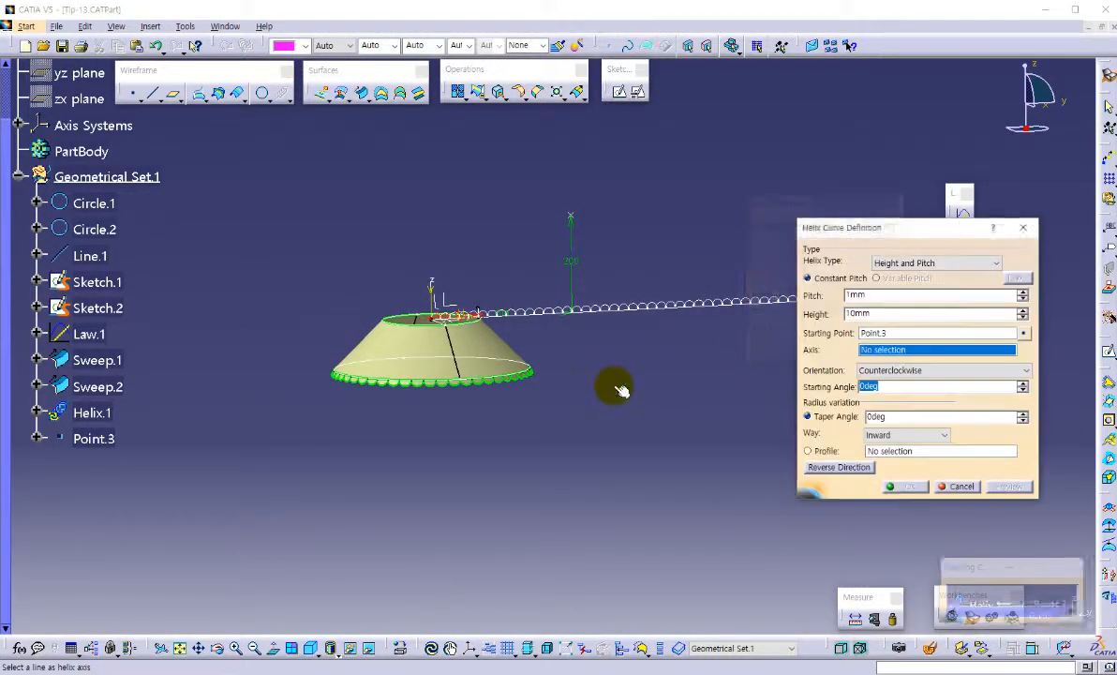
# Step: Use the absolute axis system's Z axis as the helix axis, with a pitch of 300 mm and a height of 3000 mm
pyautogui.moveTo(618, 388); pyautogui.dragTo(650, 441, button='middle')
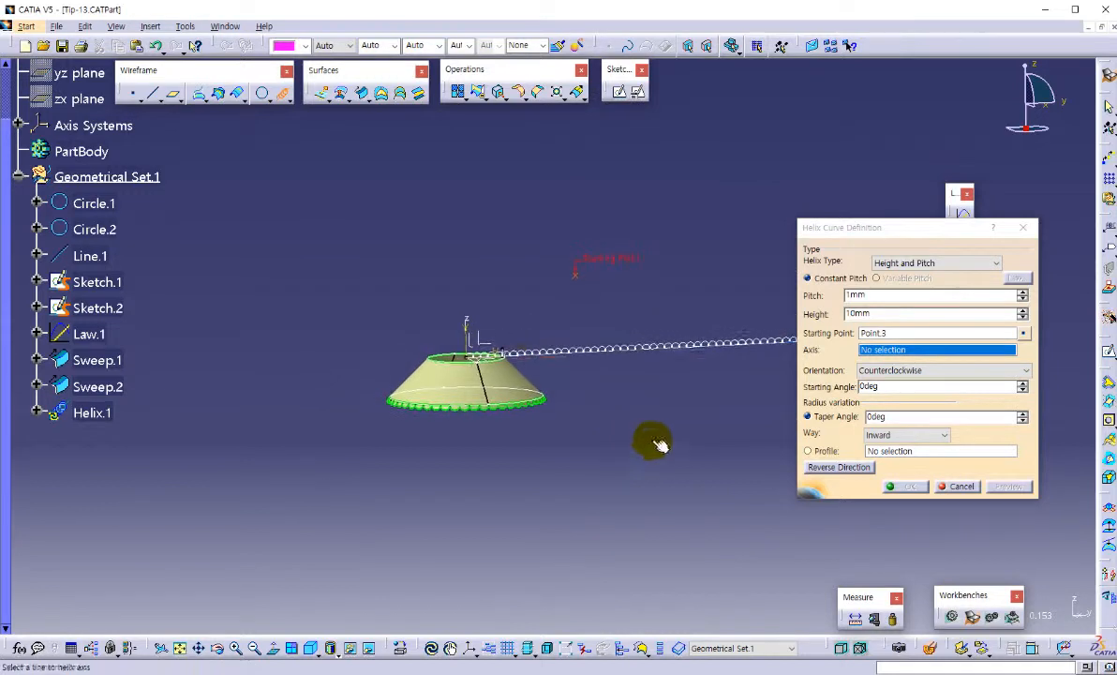
pyautogui.click(473, 323)
pyautogui.doubleClick(849, 295)
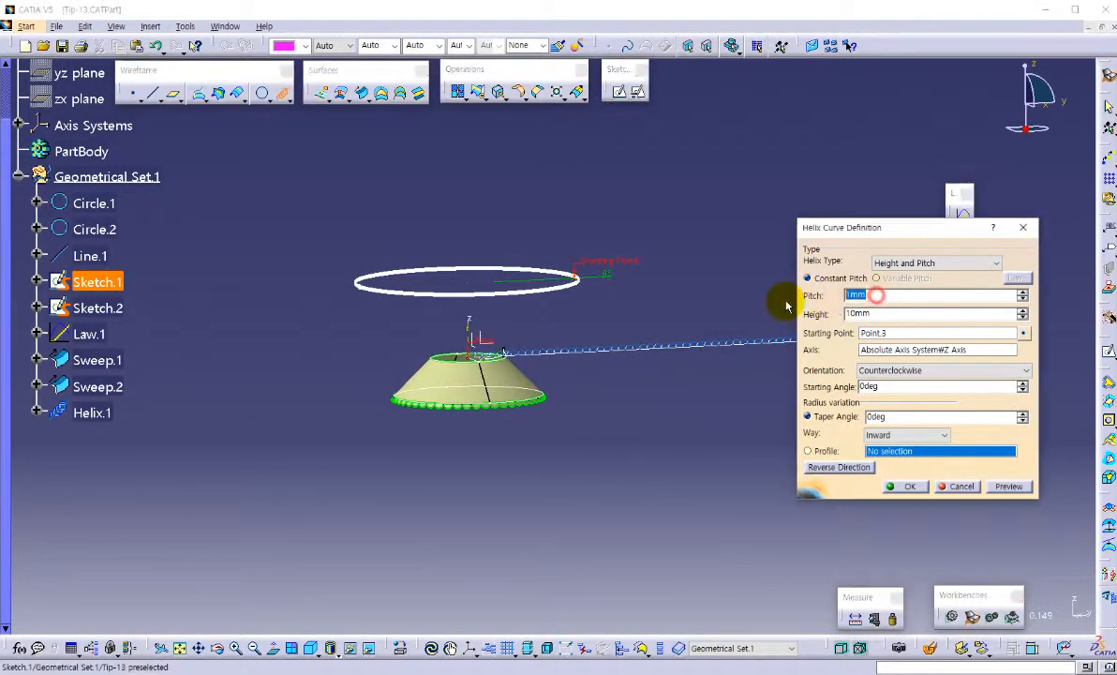
pyautogui.click(653, 418)
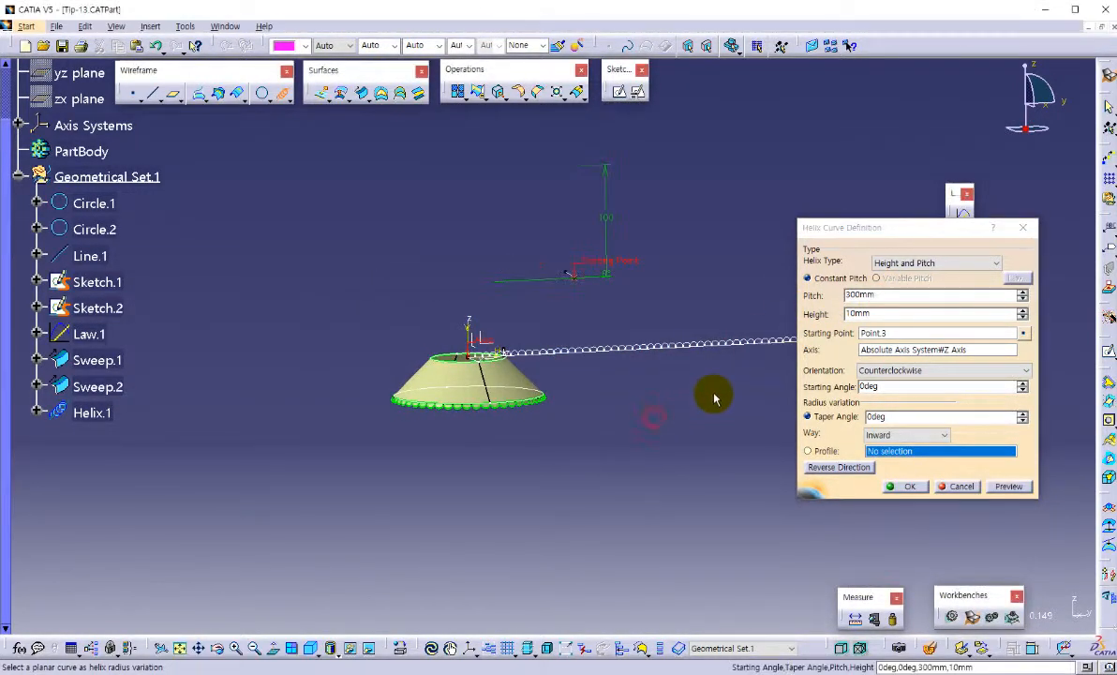
pyautogui.doubleClick(887, 316)
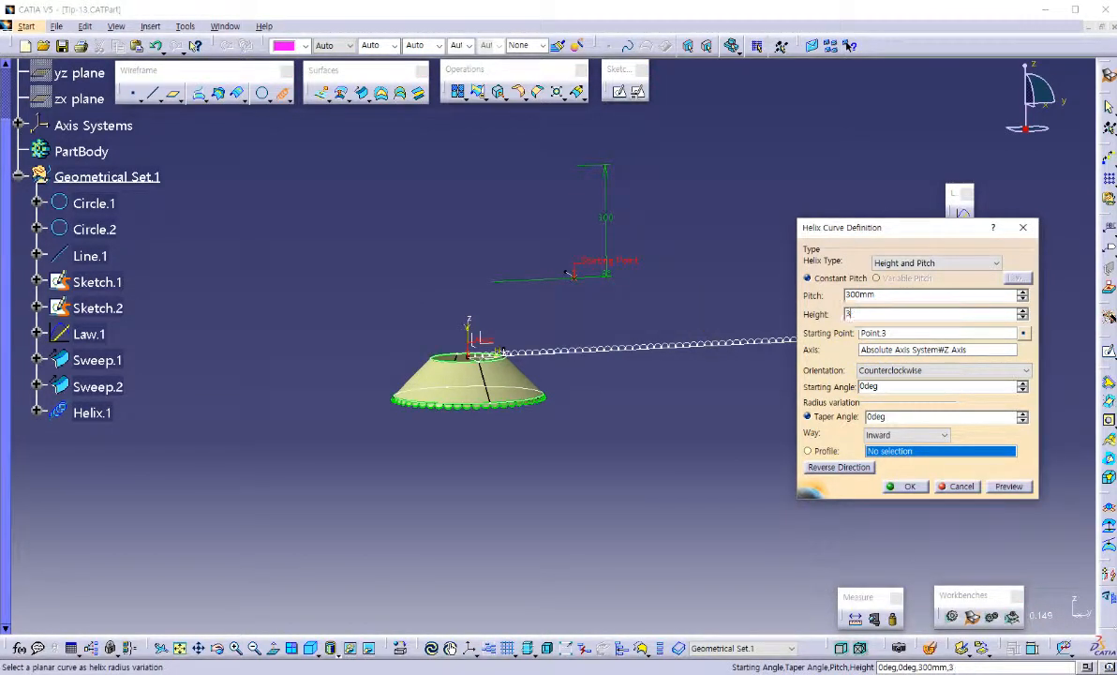
pyautogui.click(634, 419)
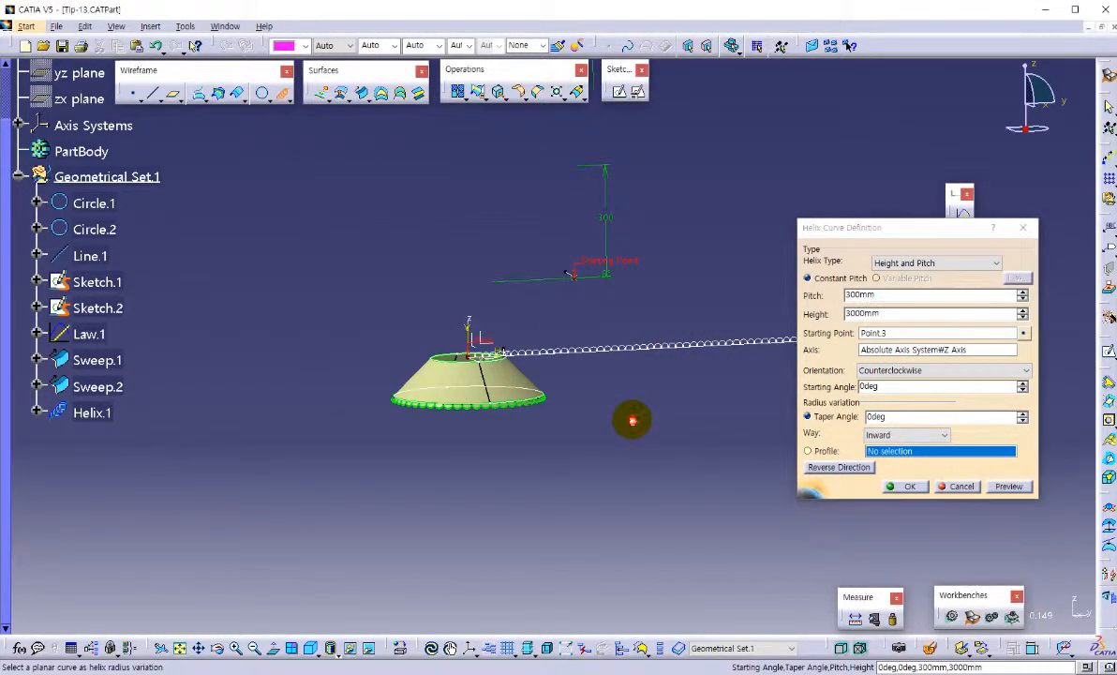
# Step: Set the helix pitch to 100 mm and its height to 1000 mm, and create the helix
pyautogui.moveTo(654, 282); pyautogui.dragTo(730, 409, button='middle')
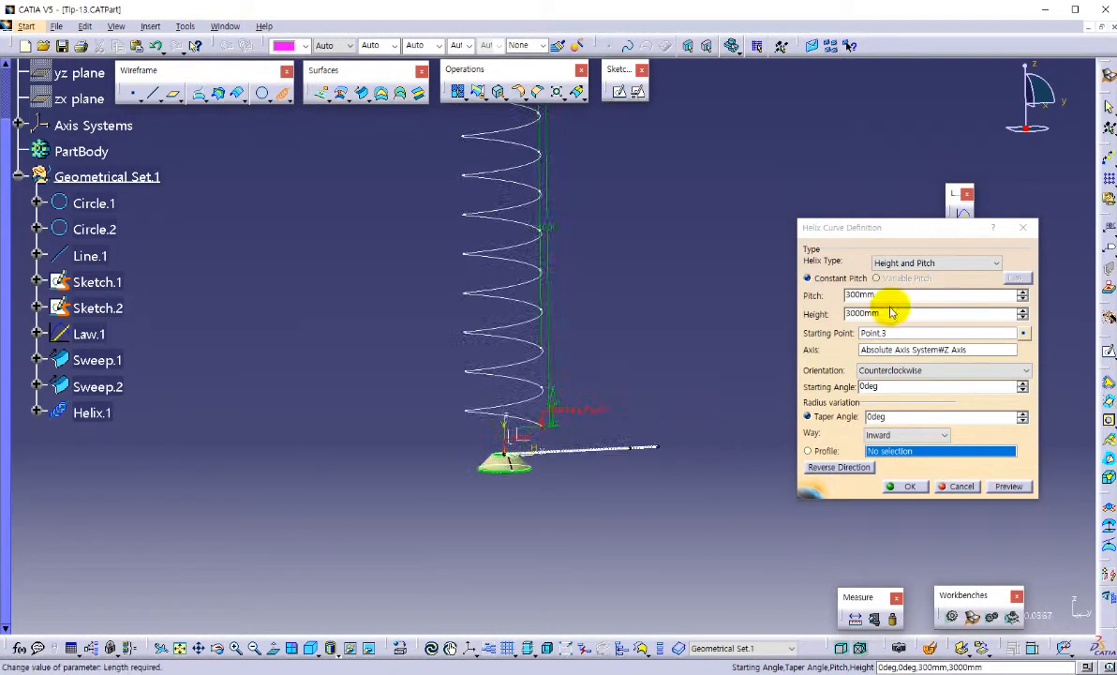
pyautogui.doubleClick(884, 292)
pyautogui.write('100')
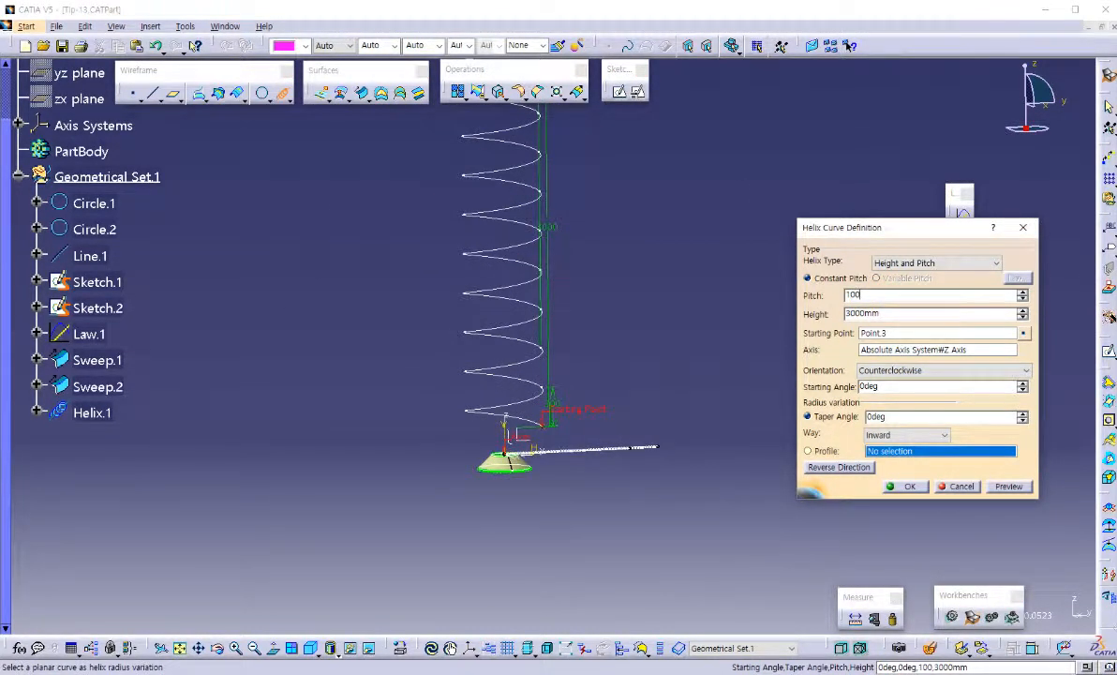
pyautogui.doubleClick(886, 313)
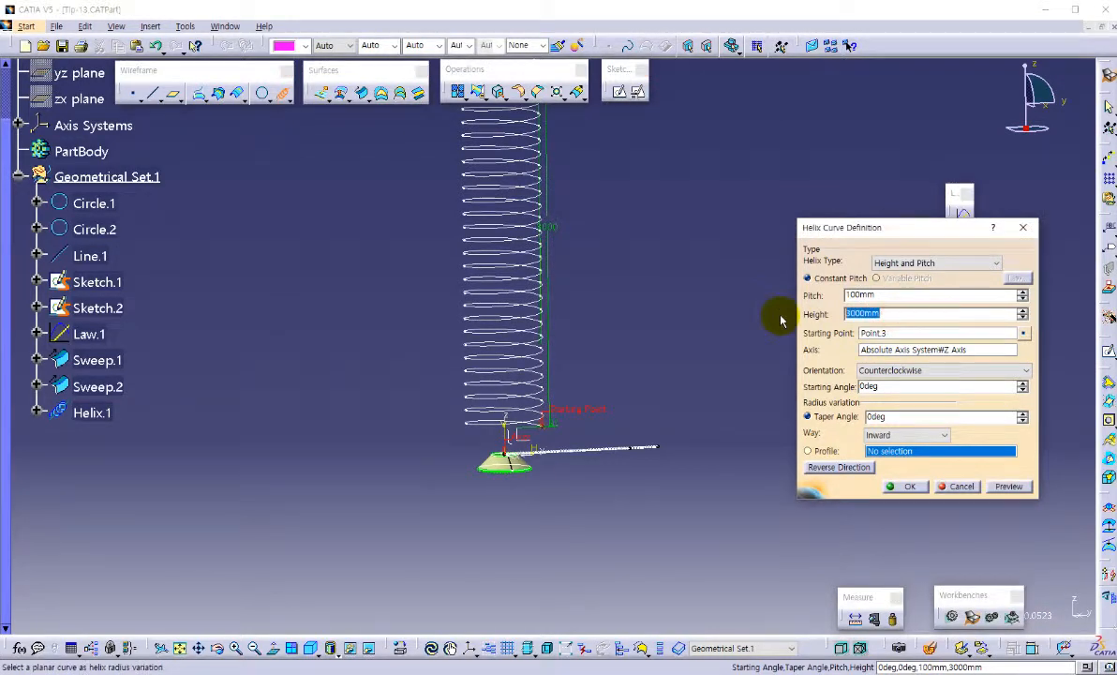
pyautogui.click(733, 345)
pyautogui.moveTo(725, 436); pyautogui.dragTo(636, 382, button='middle')
pyautogui.moveTo(616, 431); pyautogui.dragTo(647, 387, button='middle')
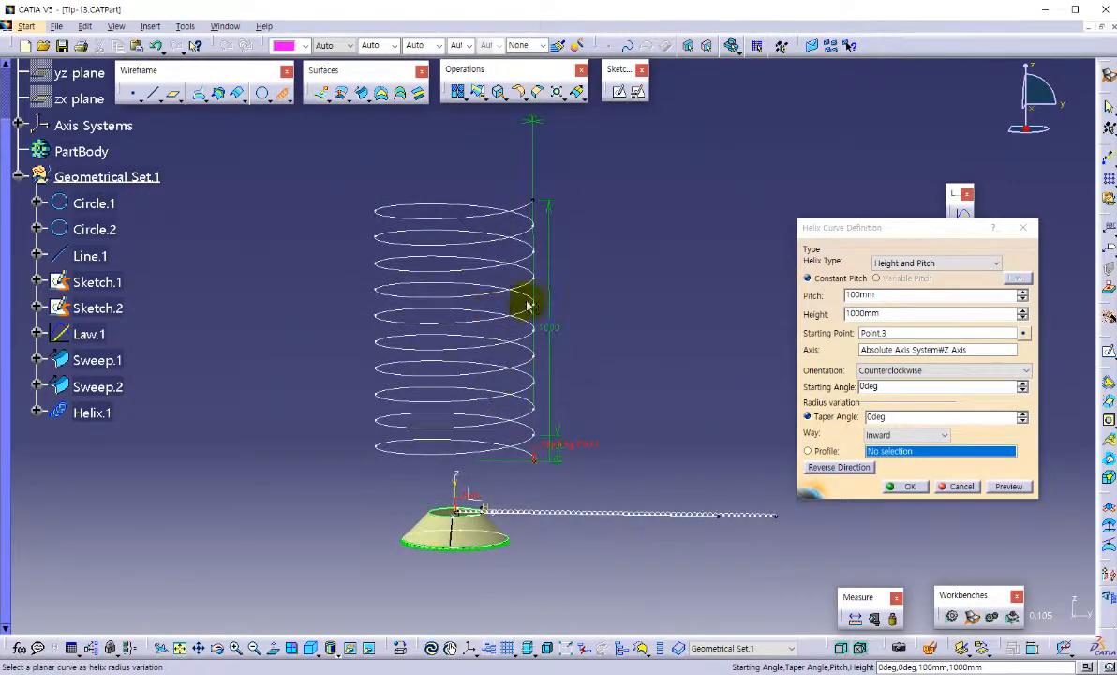
pyautogui.click(905, 487)
pyautogui.moveTo(773, 526); pyautogui.dragTo(536, 451, button='middle')
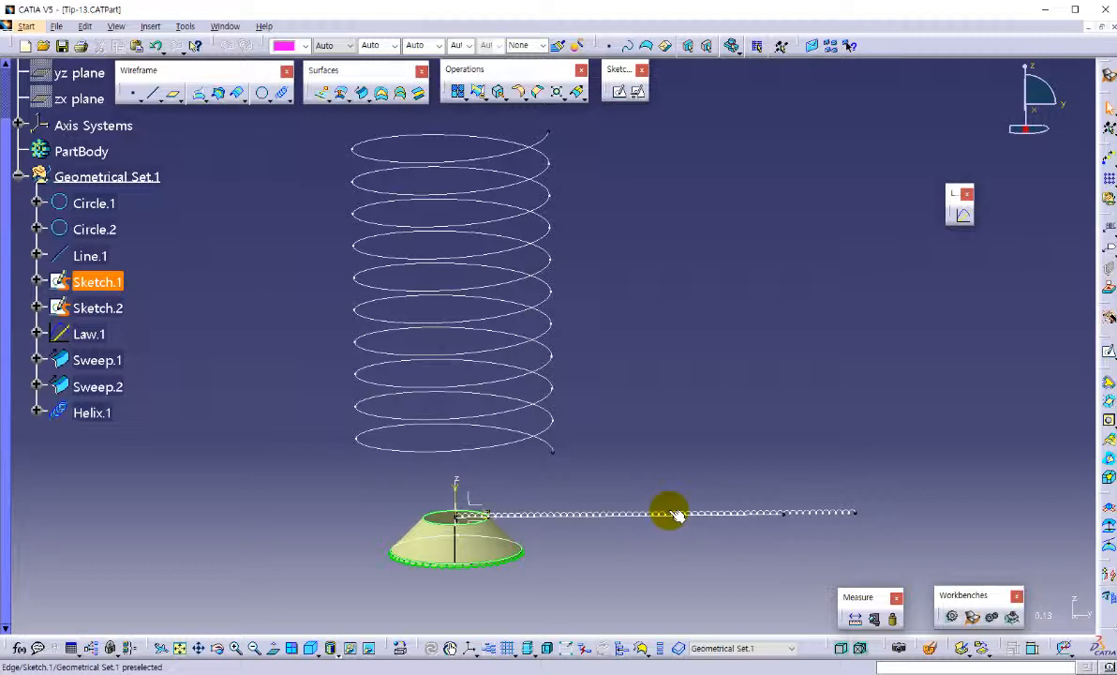
# Step: Start a circular swept surface of the Center and radius subtype along the helix and preview it with a 20 mm radius
pyautogui.click(365, 96)
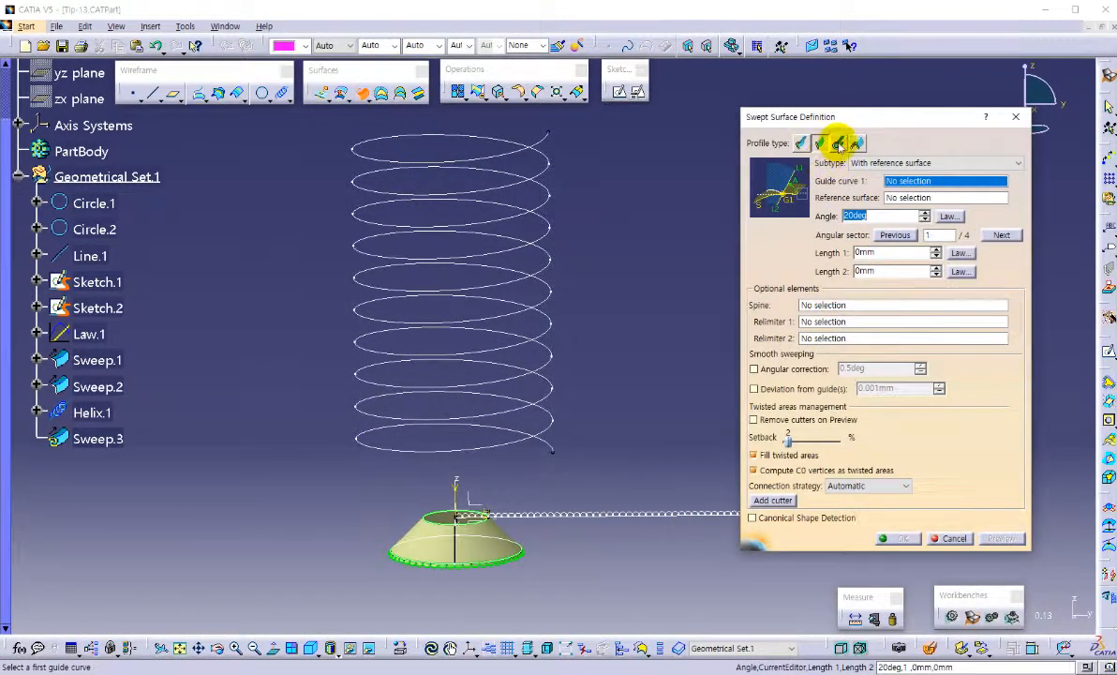
pyautogui.click(891, 163)
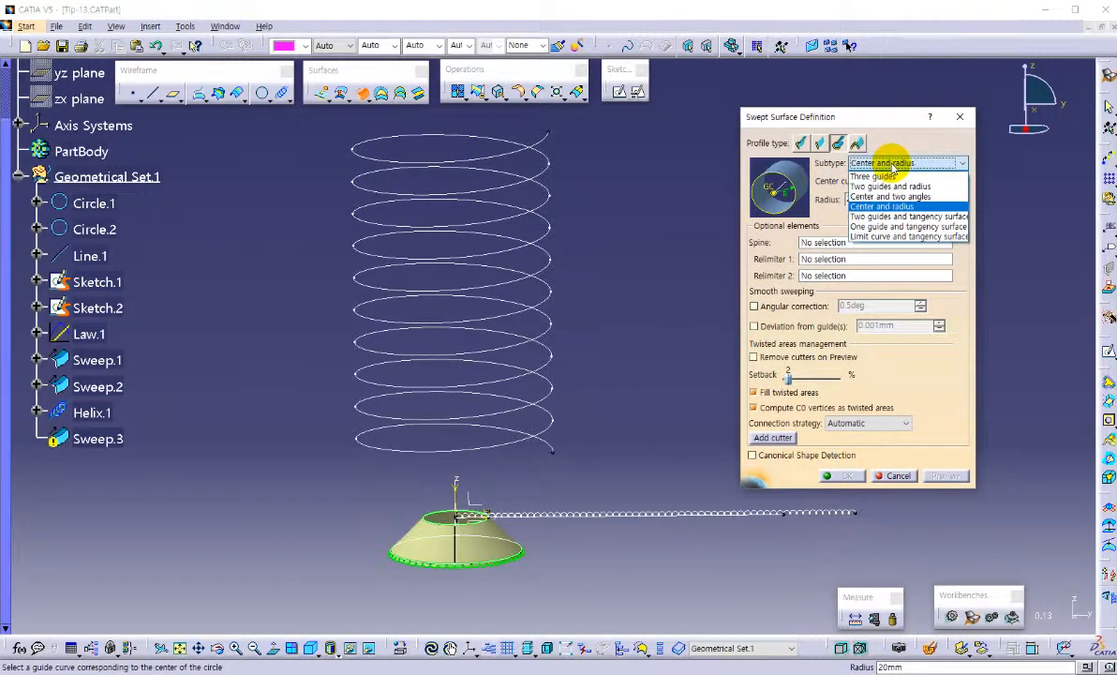
pyautogui.click(877, 208)
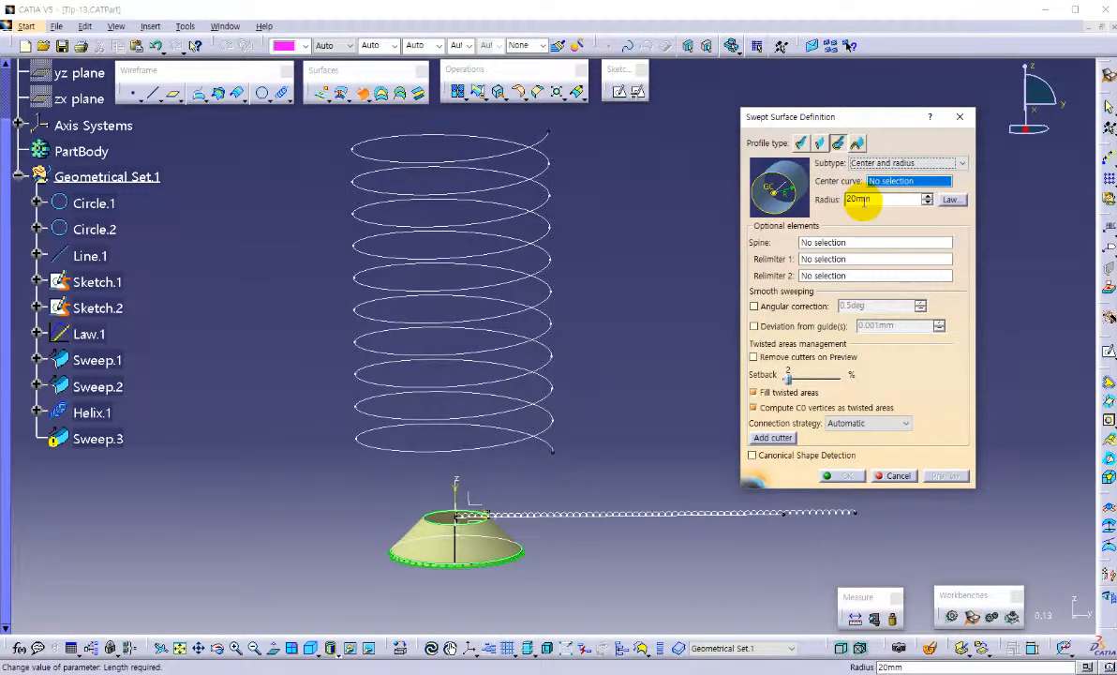
pyautogui.click(544, 305)
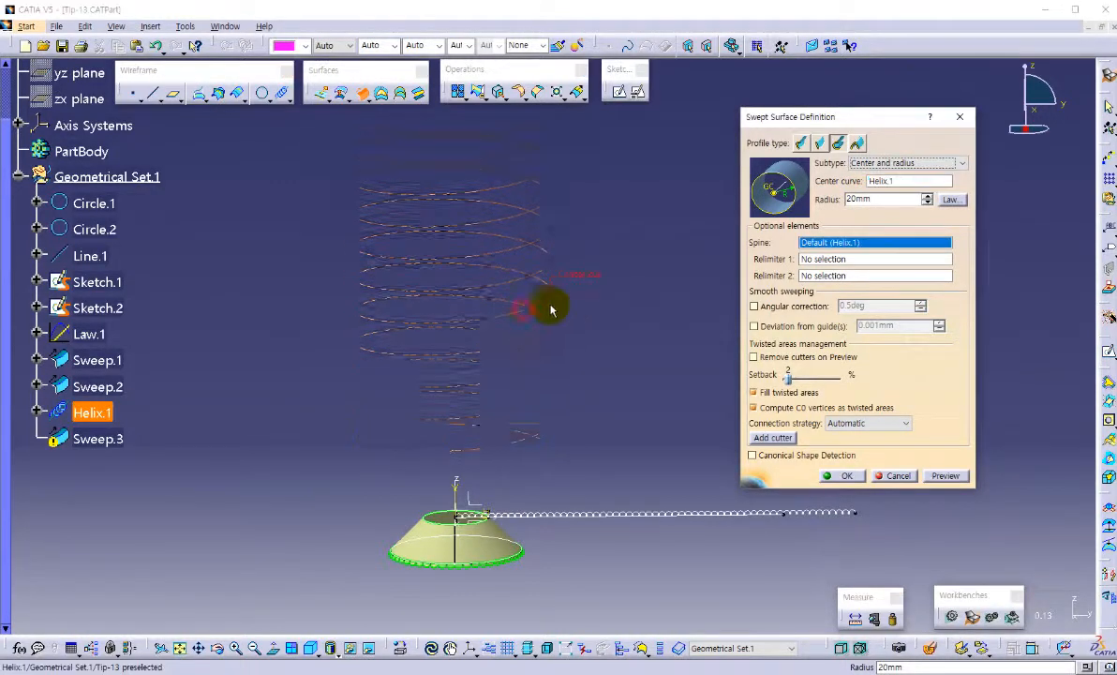
pyautogui.doubleClick(875, 199)
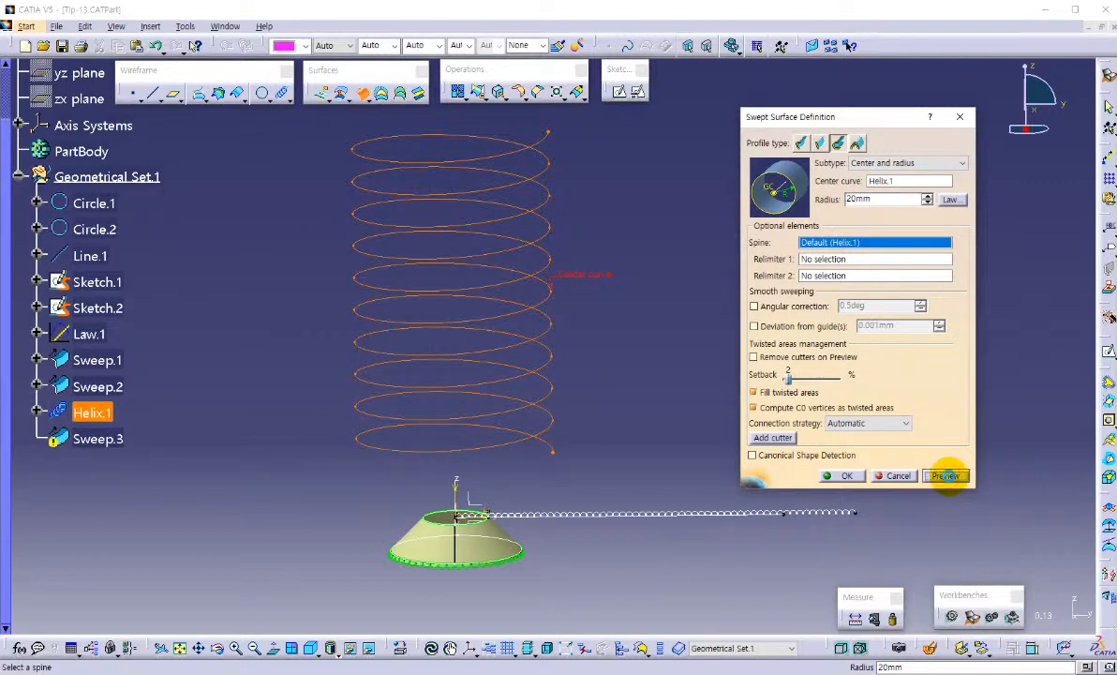
pyautogui.moveTo(548, 324); pyautogui.dragTo(558, 169, button='middle')
pyautogui.moveTo(626, 279); pyautogui.dragTo(639, 394, button='middle')
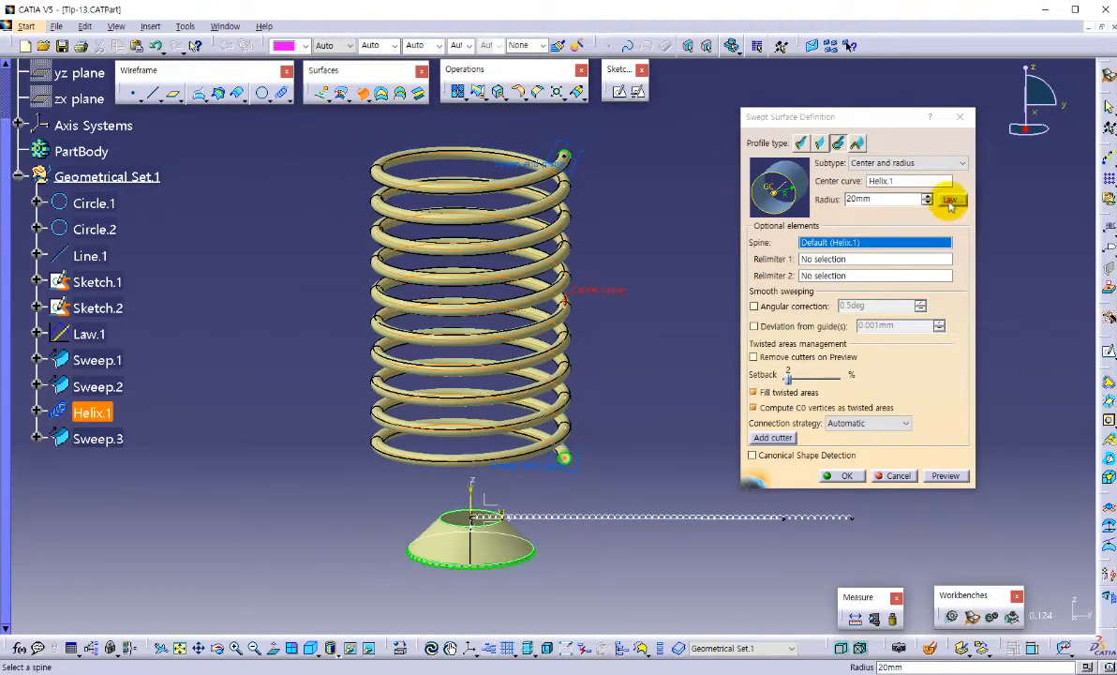
# Step: Drive the tube's radius with Law.1 as an advanced law, preview the result, and create the swept surface
pyautogui.click(949, 205)
pyautogui.moveTo(971, 214); pyautogui.dragTo(866, 188)
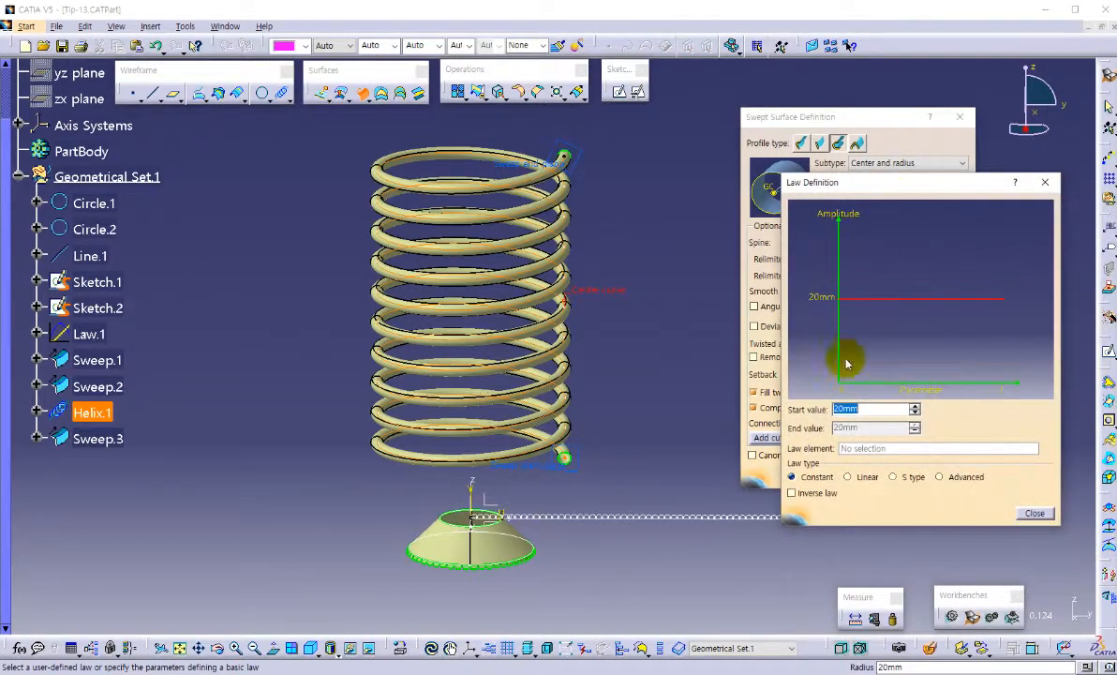
pyautogui.click(946, 476)
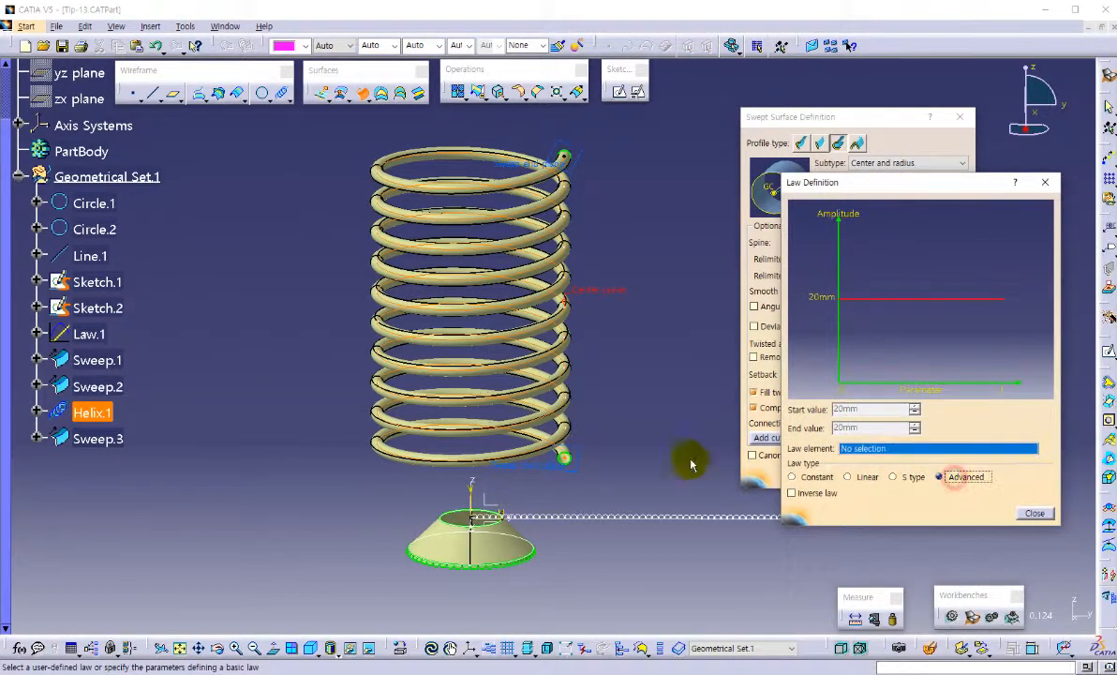
pyautogui.click(91, 330)
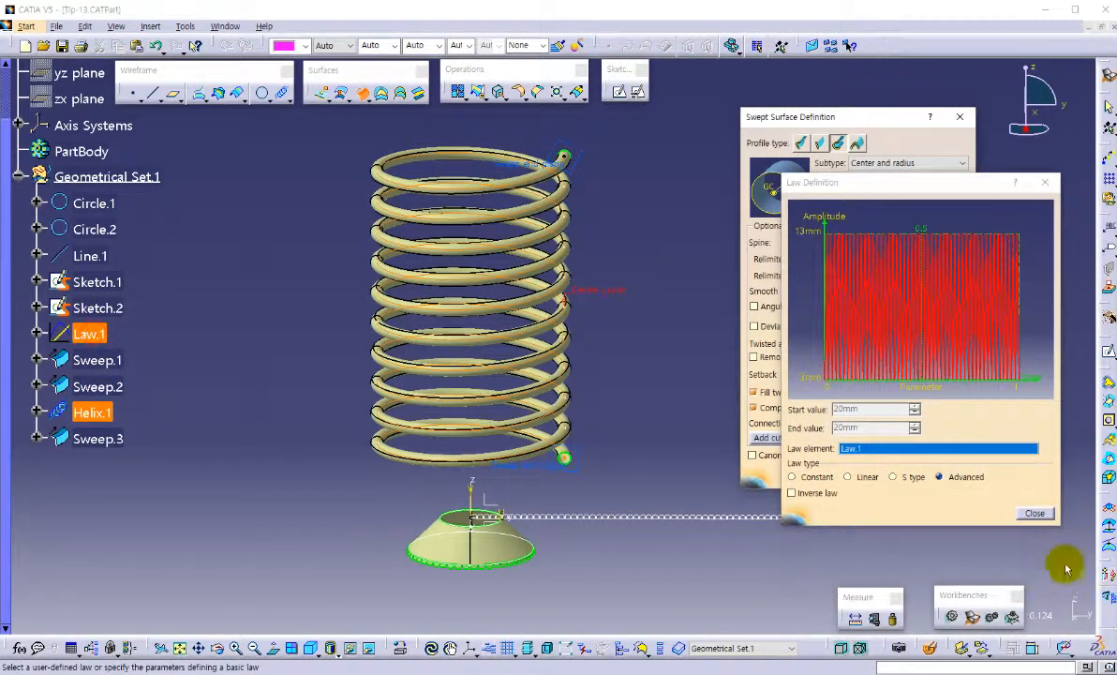
pyautogui.click(1031, 513)
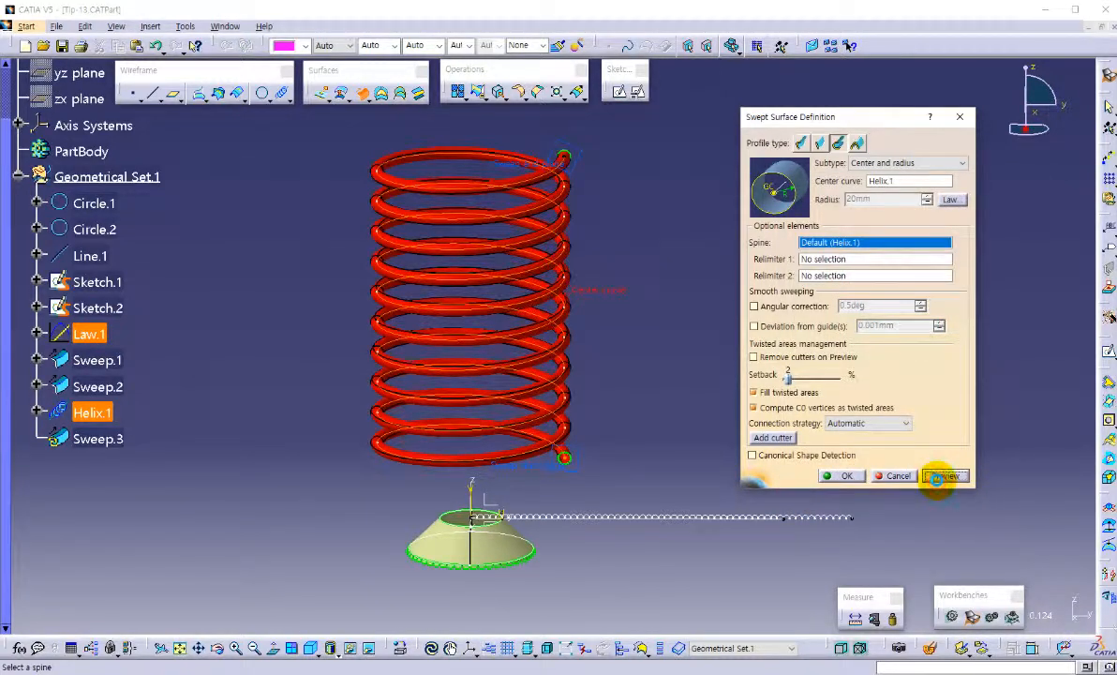
pyautogui.click(938, 476)
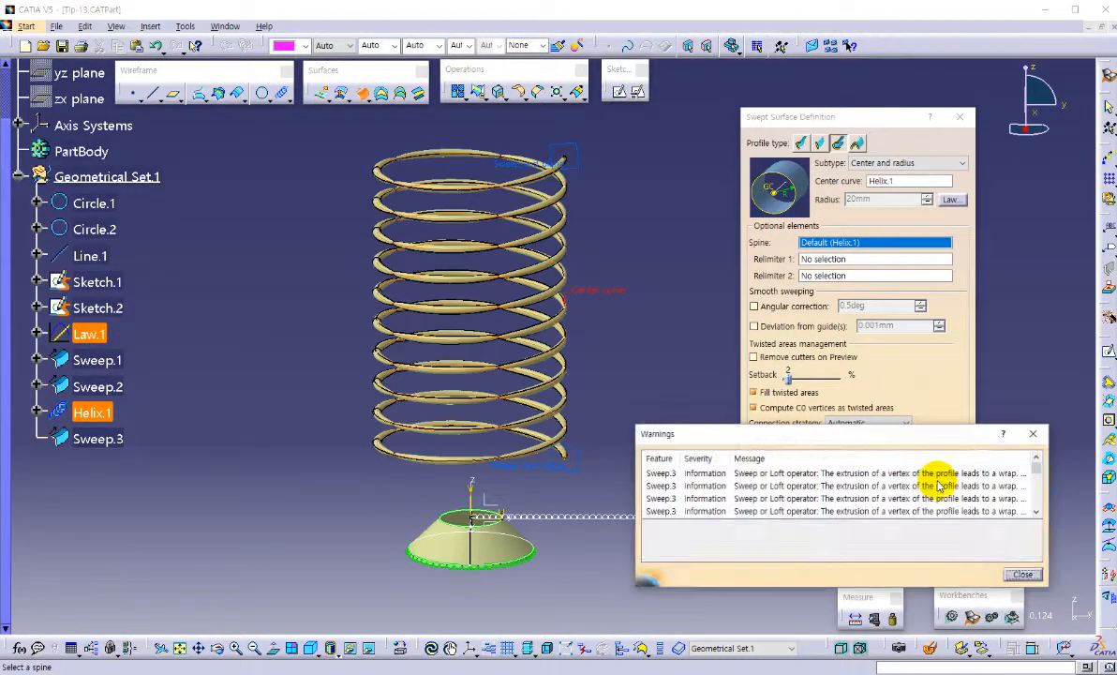
pyautogui.click(1018, 568)
pyautogui.moveTo(660, 518); pyautogui.dragTo(569, 382, button='middle')
pyautogui.moveTo(609, 511); pyautogui.dragTo(378, 465, button='middle')
pyautogui.click(858, 476)
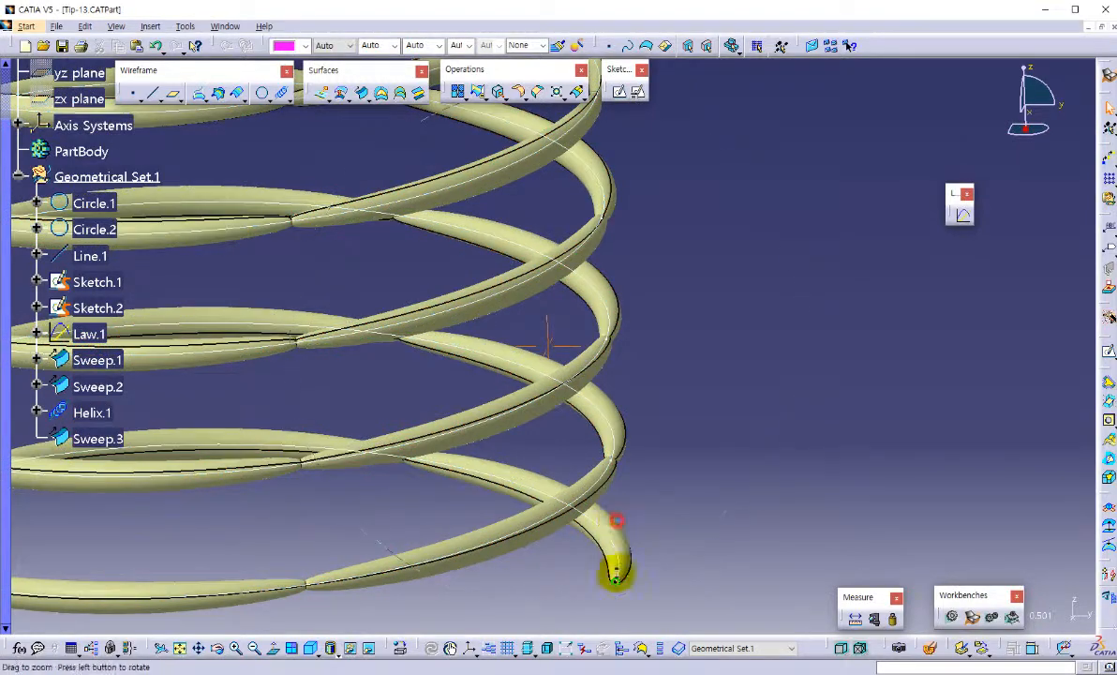
# Step: Edit the helix that guides the tube, setting its pitch to 50 mm and its height to 100 mm
pyautogui.moveTo(612, 569); pyautogui.dragTo(432, 465, button='middle')
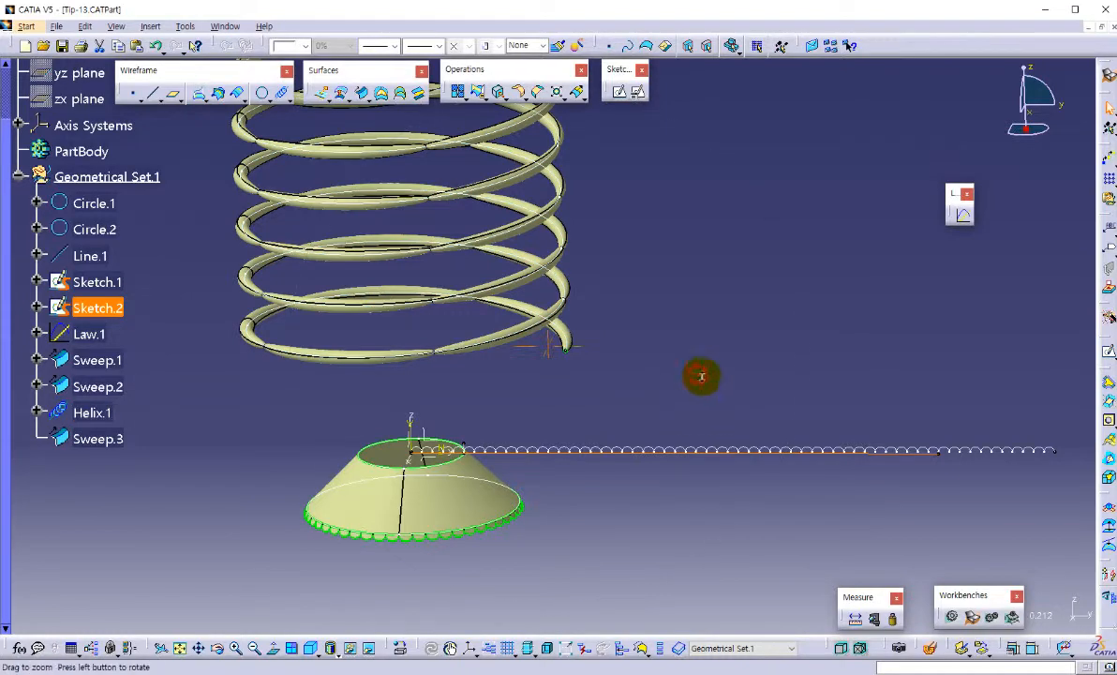
pyautogui.moveTo(701, 374); pyautogui.dragTo(686, 513, button='middle')
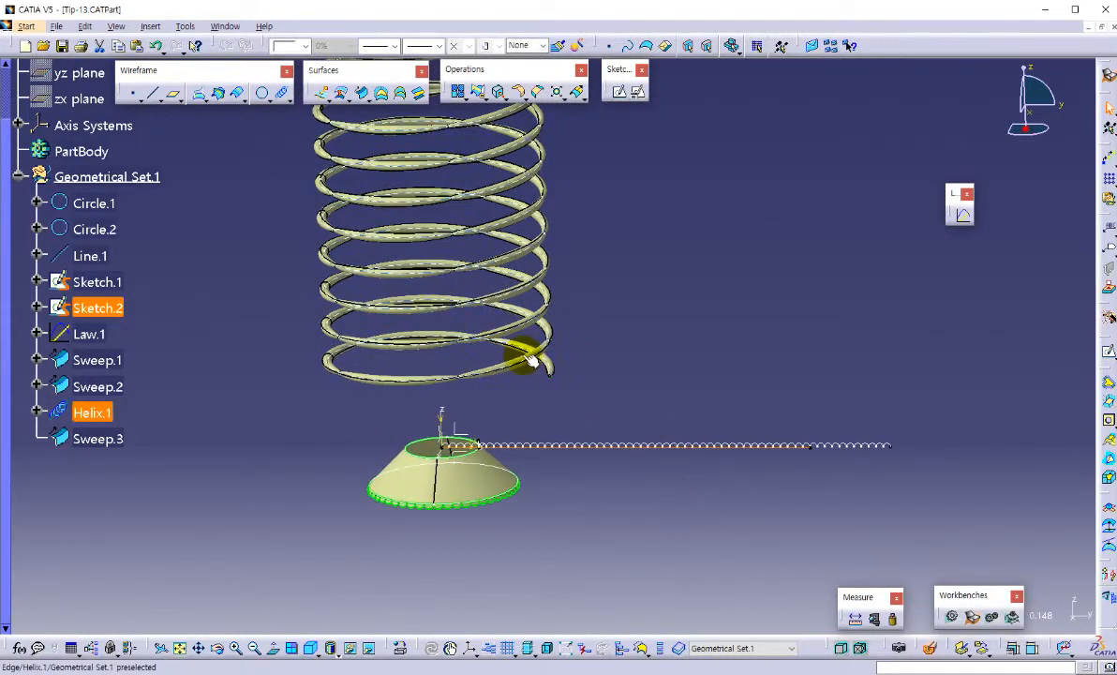
pyautogui.moveTo(695, 411); pyautogui.dragTo(536, 342, button='middle')
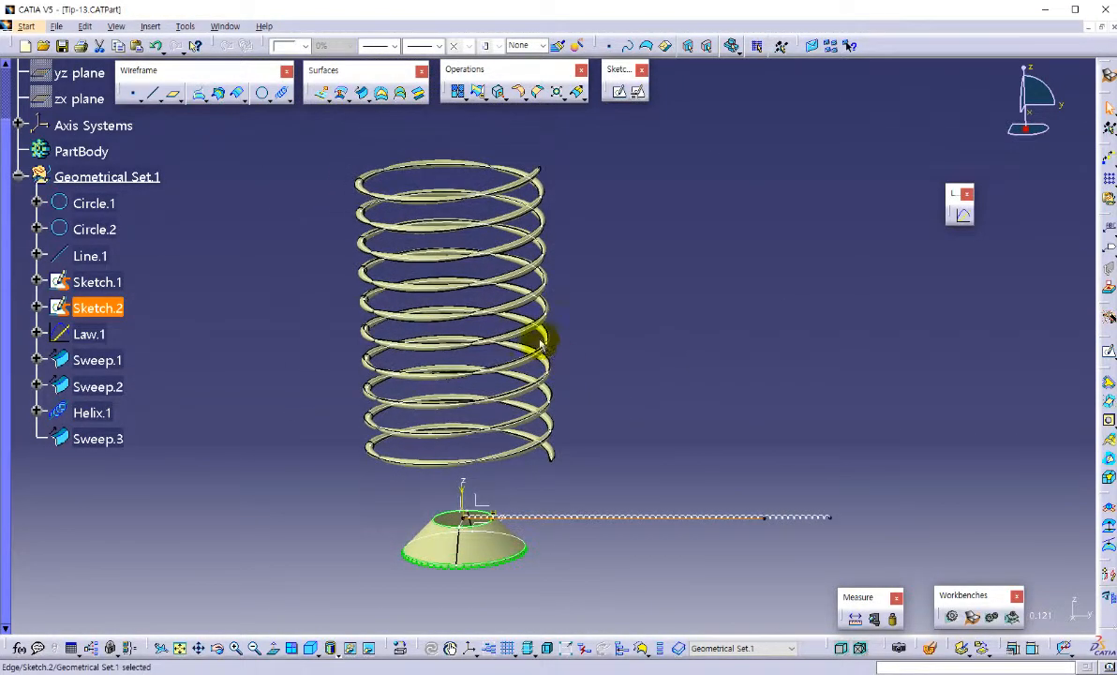
pyautogui.doubleClick(92, 413)
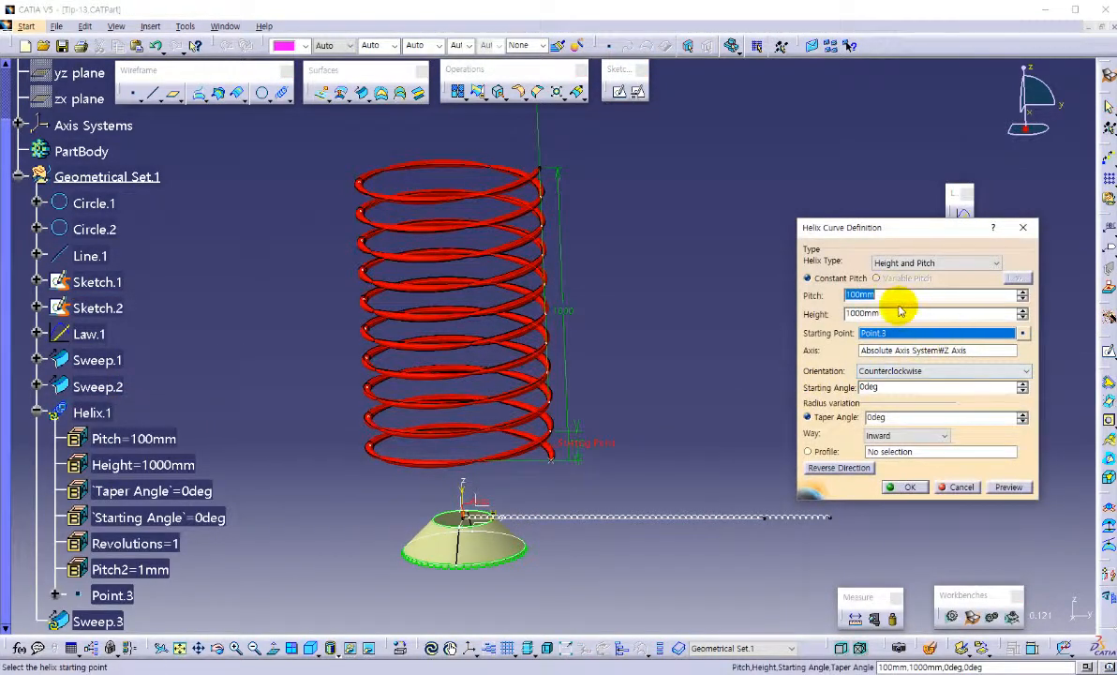
pyautogui.write('50')
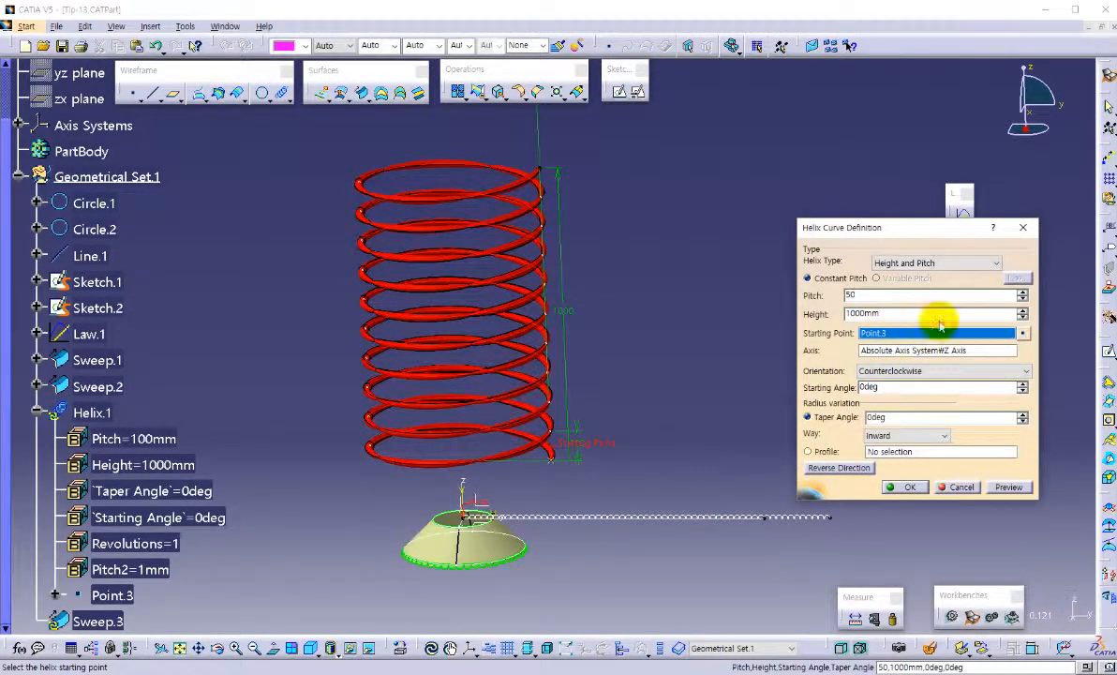
pyautogui.click(858, 313)
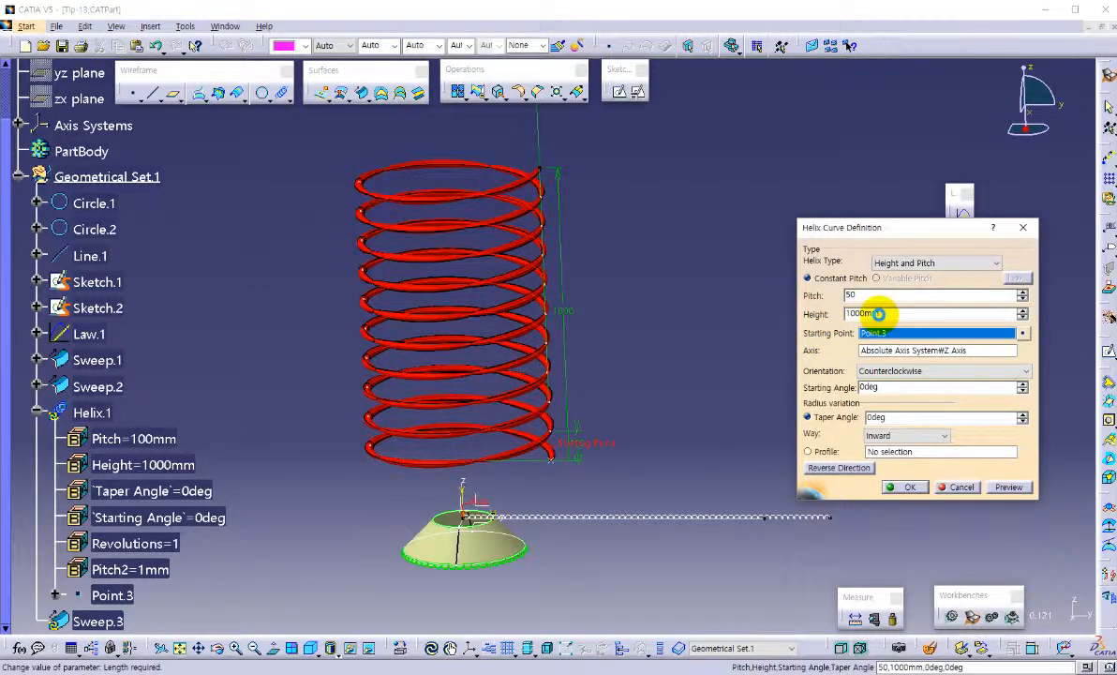
pyautogui.click(893, 314)
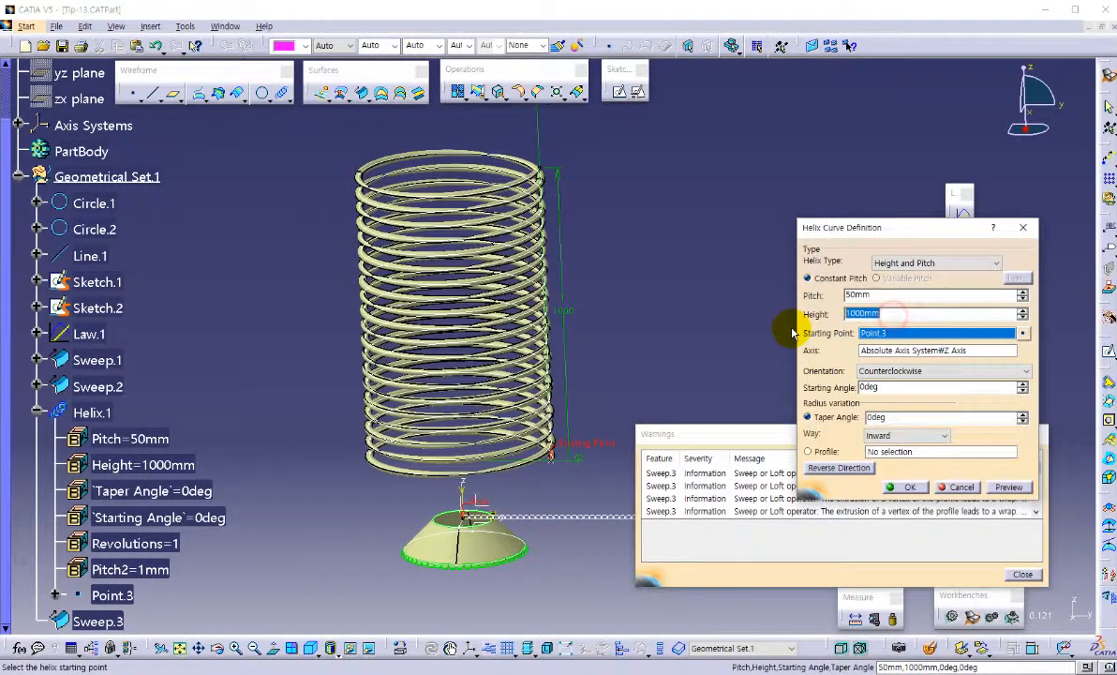
pyautogui.write('1')
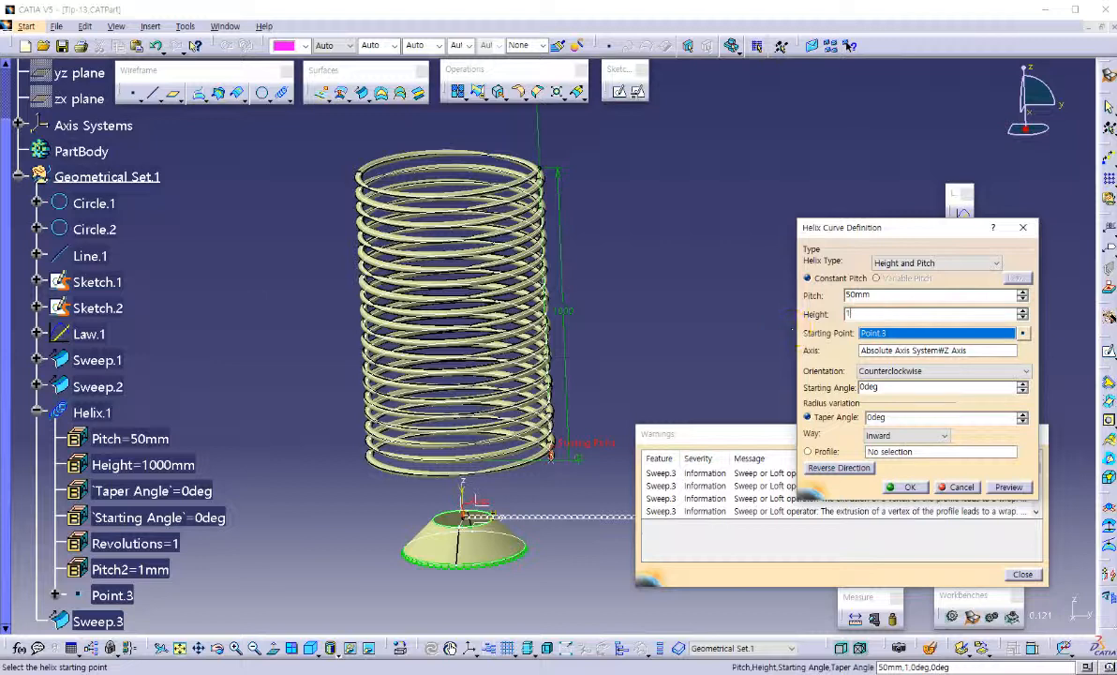
pyautogui.click(696, 335)
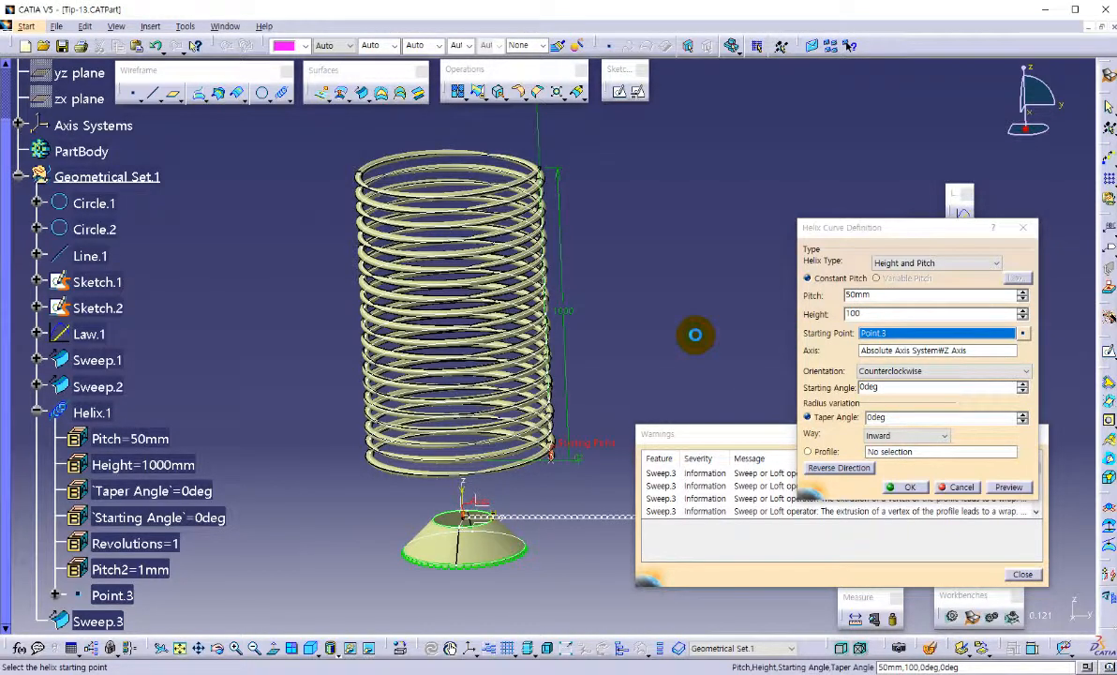
pyautogui.click(1022, 575)
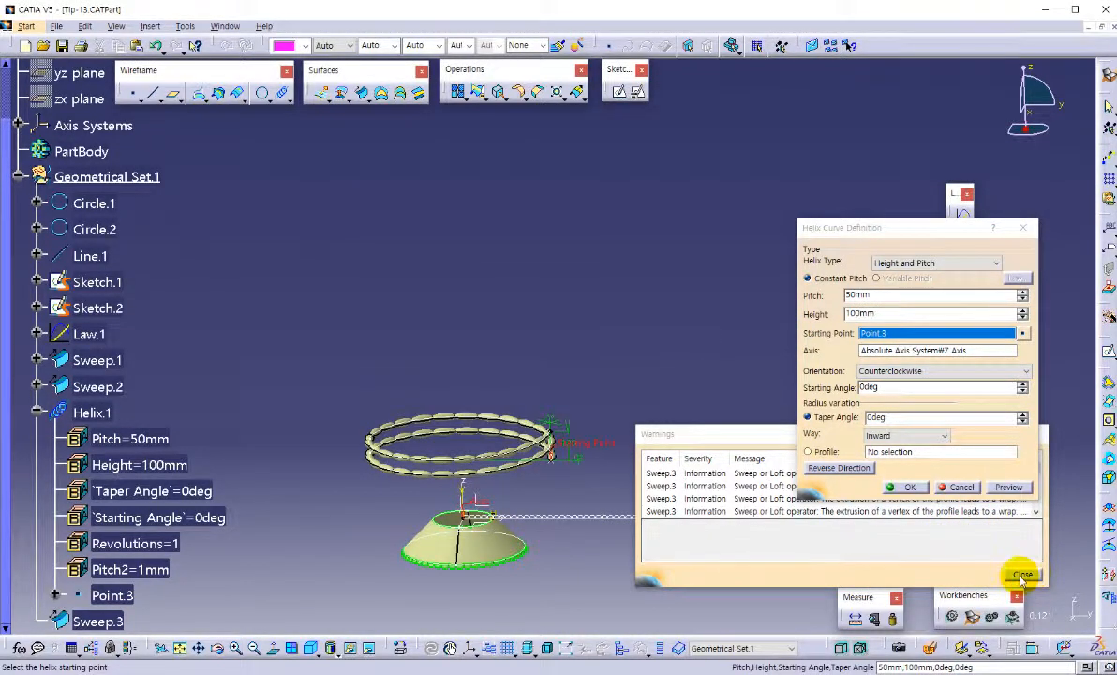
# Step: Reduce the helix height to 50 mm, confirm the edit, and inspect the beaded tube
pyautogui.moveTo(669, 489); pyautogui.dragTo(562, 525, button='middle')
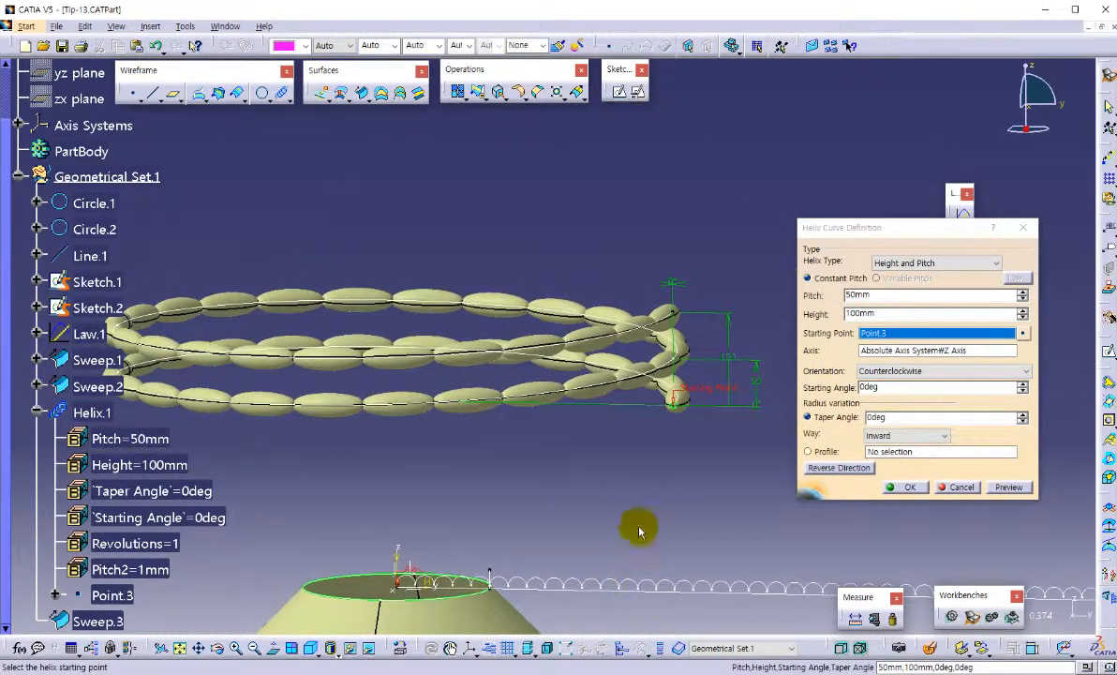
pyautogui.moveTo(658, 454); pyautogui.dragTo(710, 449, button='middle')
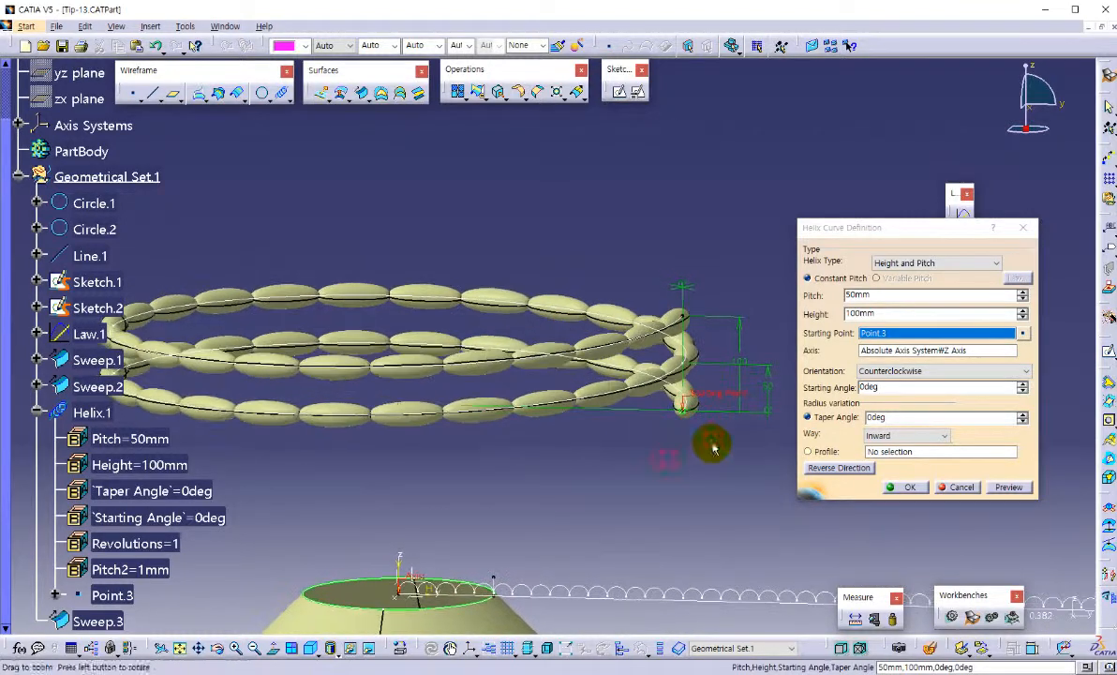
pyautogui.moveTo(883, 313); pyautogui.dragTo(808, 333)
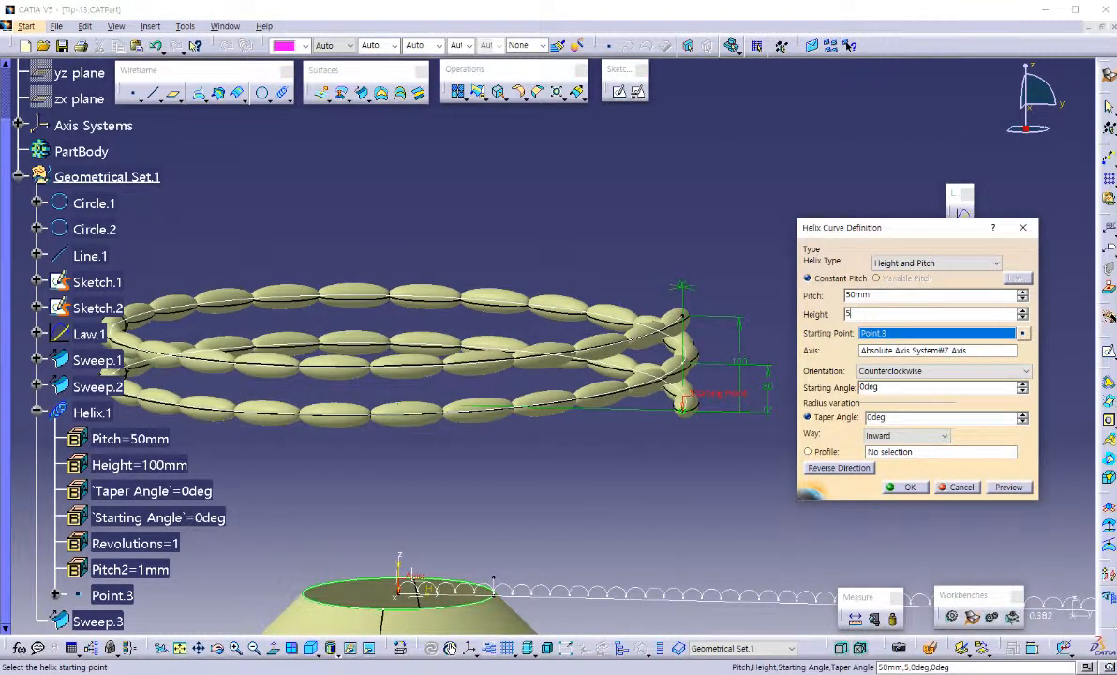
pyautogui.write('50')
pyautogui.click(896, 484)
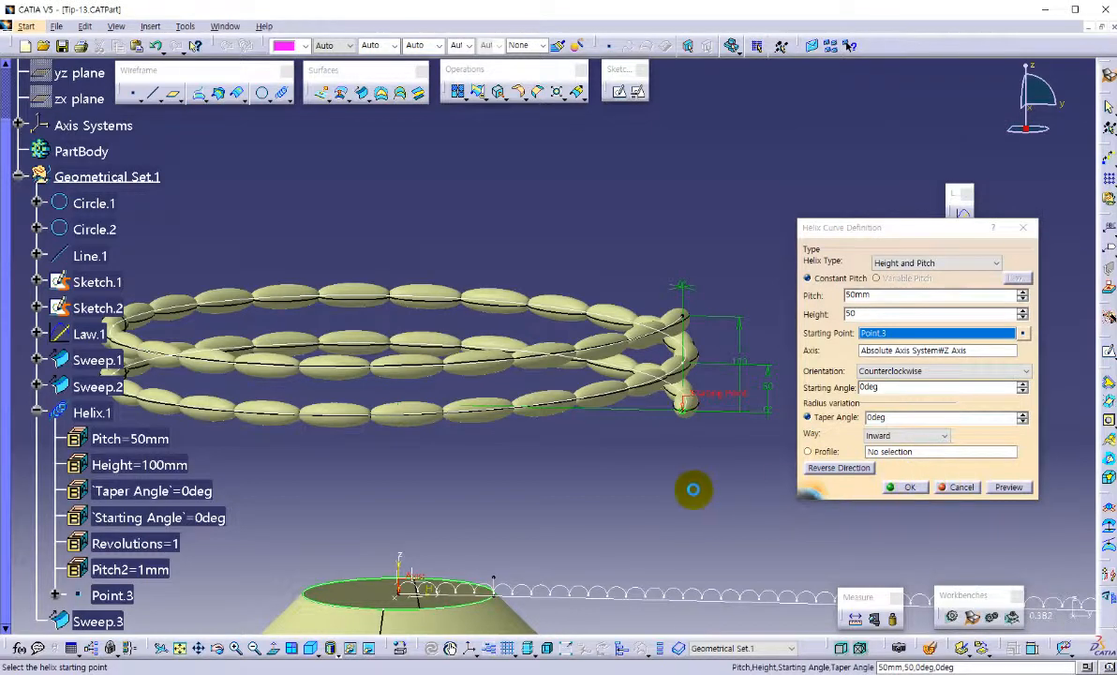
pyautogui.click(1021, 573)
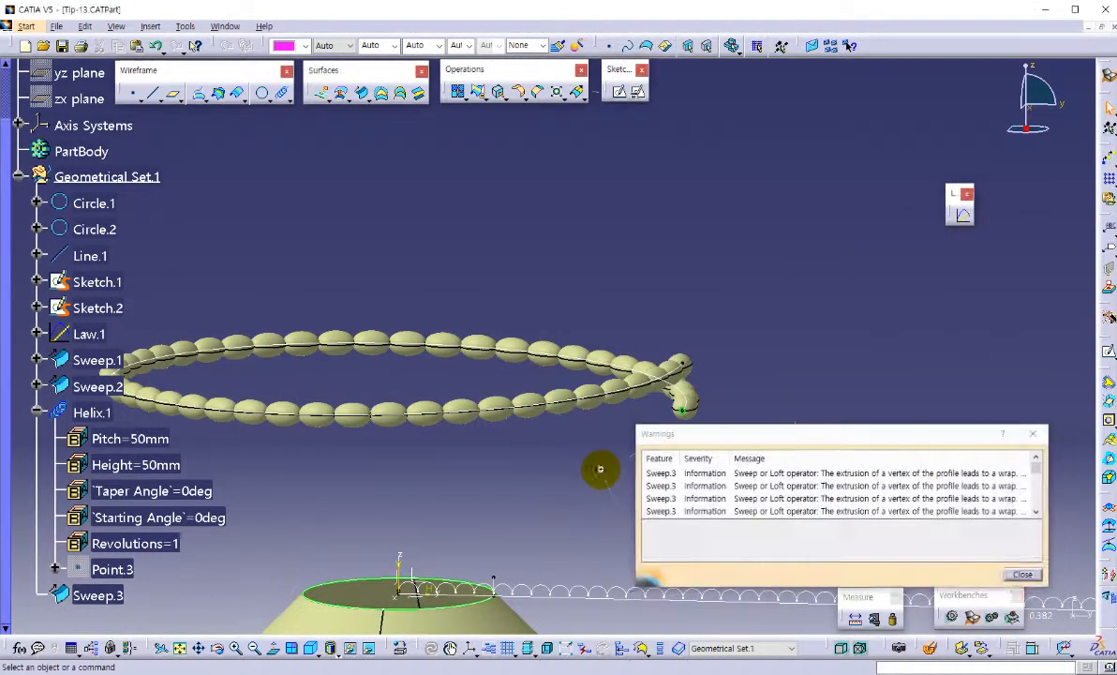
pyautogui.click(1021, 574)
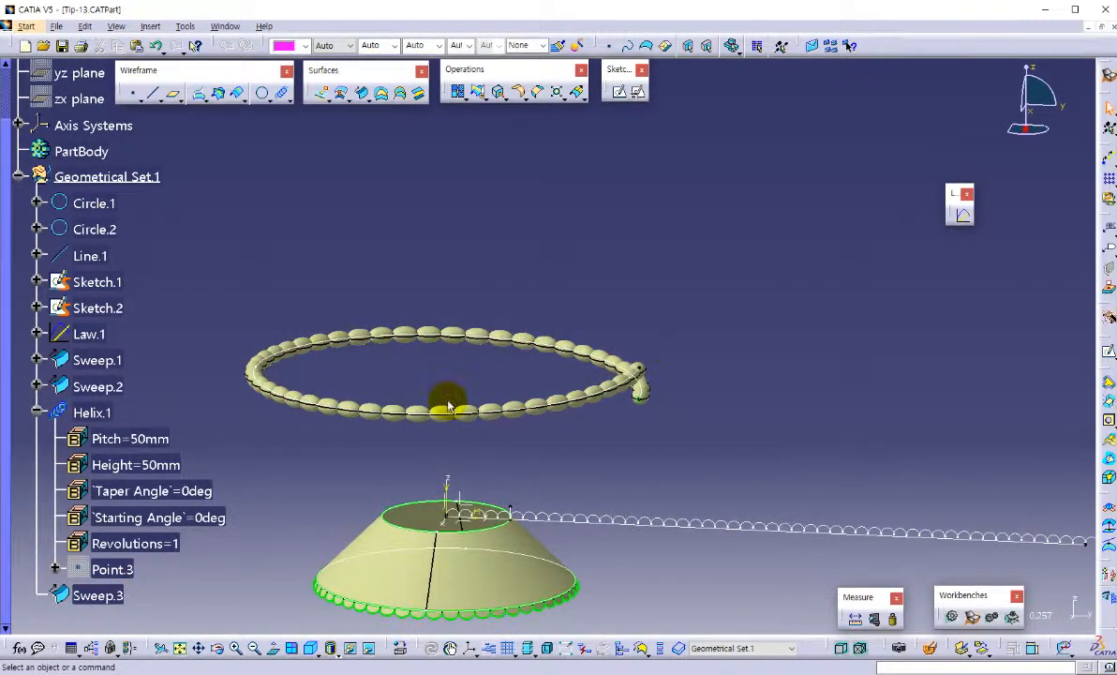
pyautogui.moveTo(559, 446)
pyautogui.mouseDown(button='middle')
pyautogui.moveTo(605, 515)
pyautogui.moveTo(658, 486)
pyautogui.moveTo(694, 511)
pyautogui.moveTo(526, 406)
pyautogui.mouseUp(button='middle')
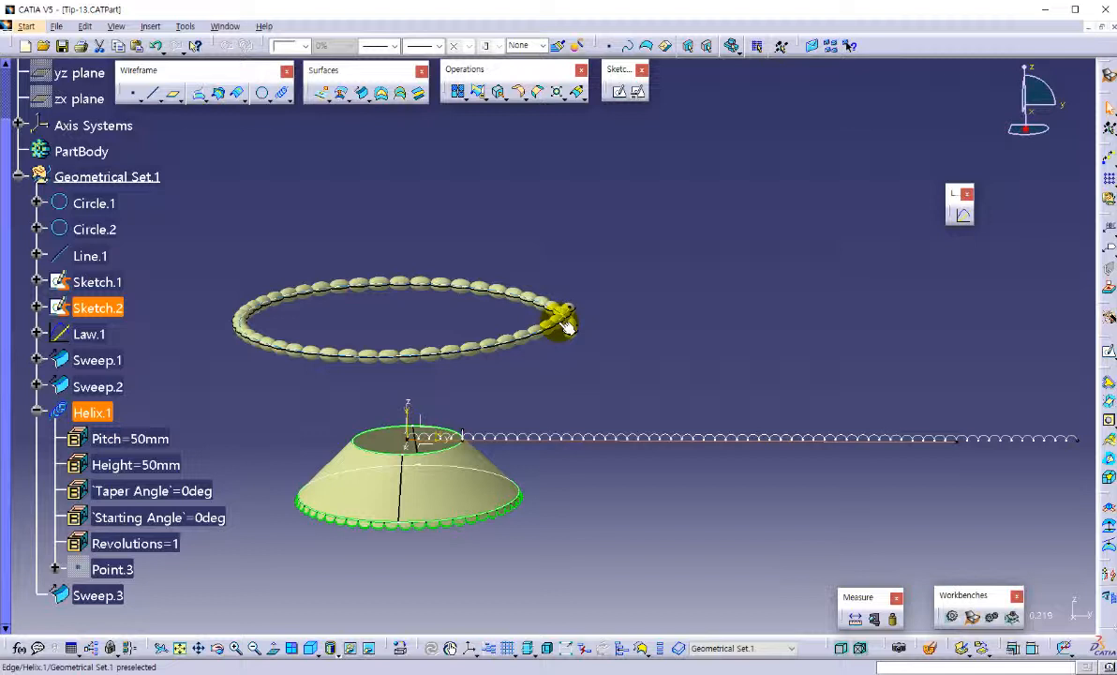
pyautogui.click(566, 324)
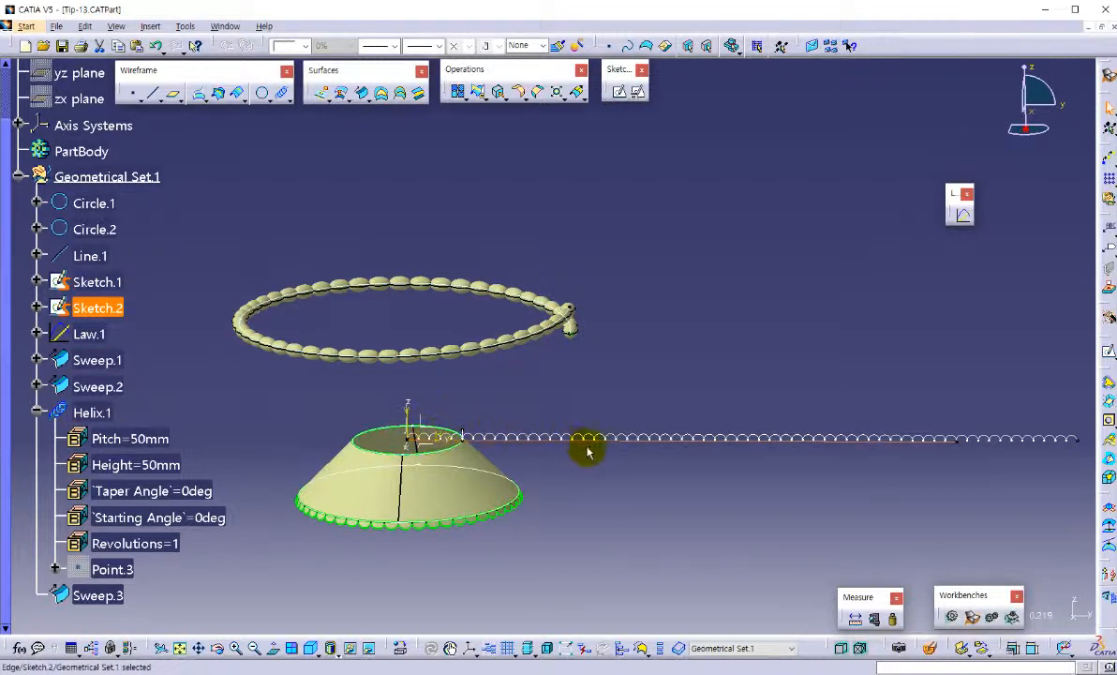